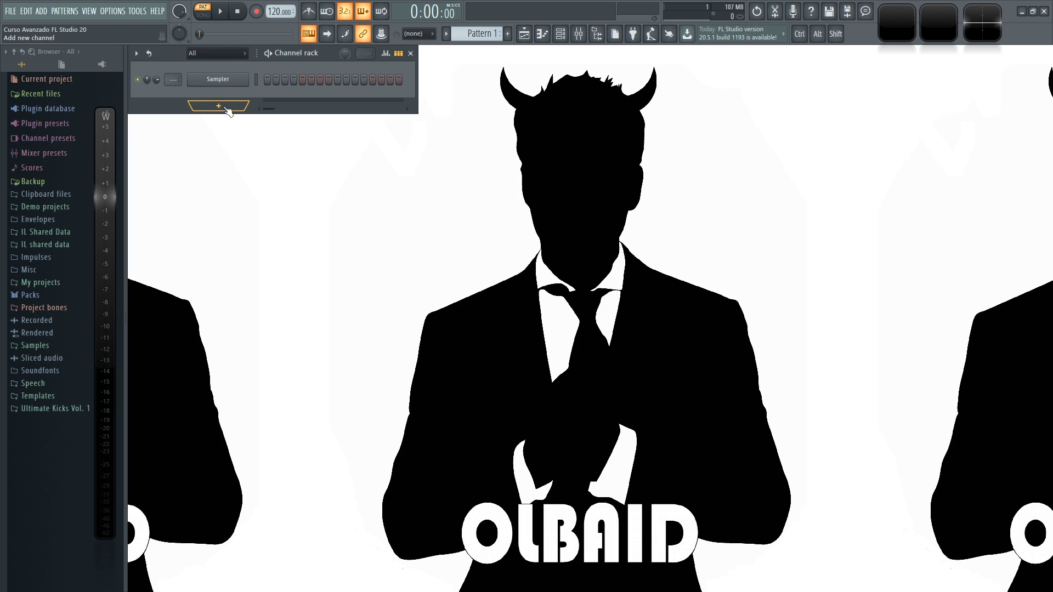
Add a DirectWave channel to the channel rack, enlarge its plugin window and move it below the rack.
left_click(219, 106)
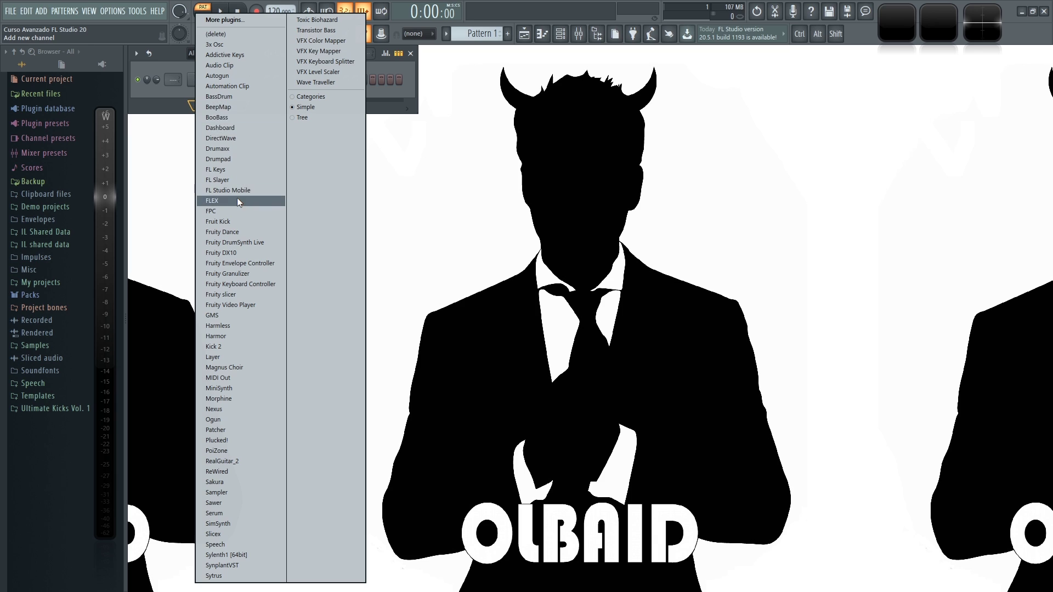
left_click(236, 138)
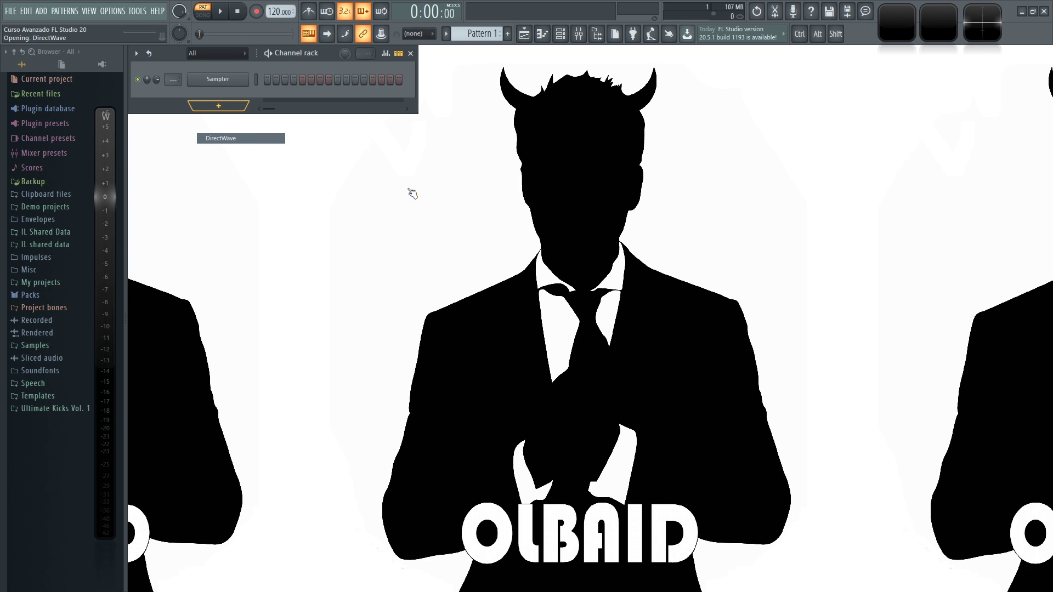
left_click_drag(424, 198, 392, 151)
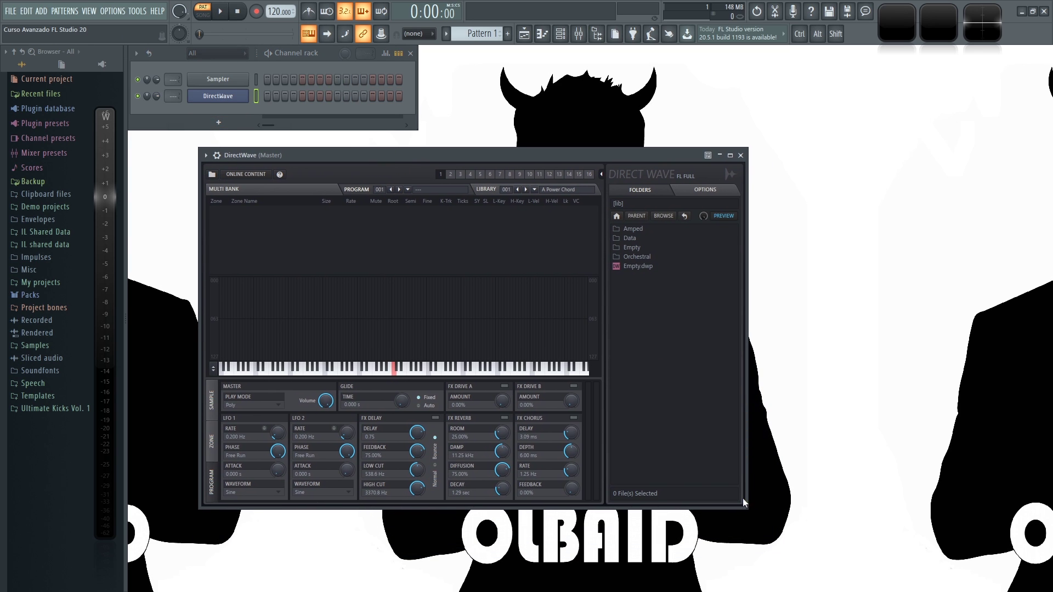
left_click_drag(746, 510, 829, 582)
left_click_drag(547, 157, 555, 143)
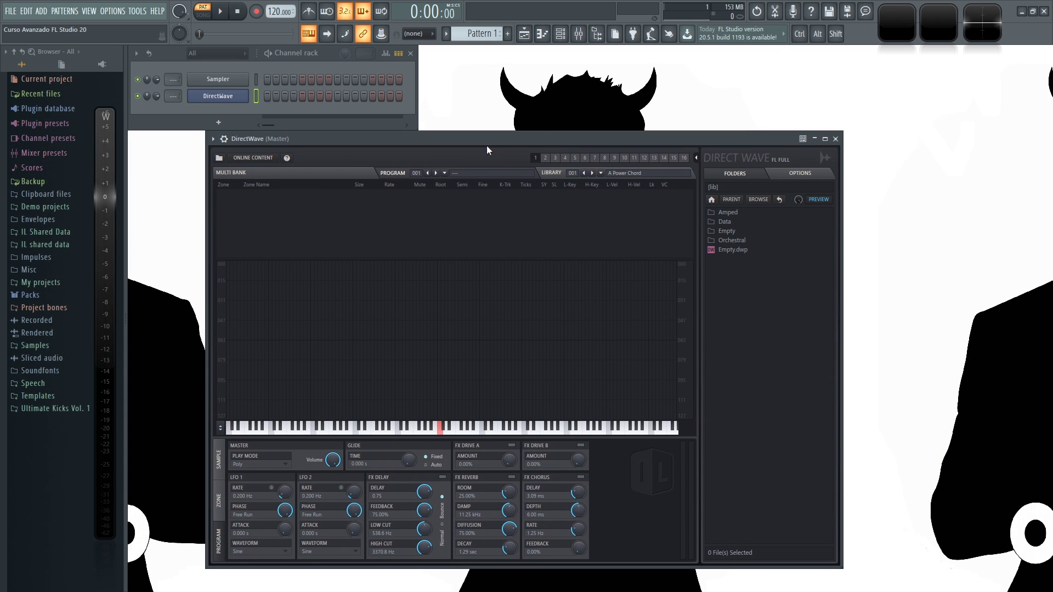
key("F5")
key("F5")
key("F6")
left_click_drag(495, 144, 480, 93)
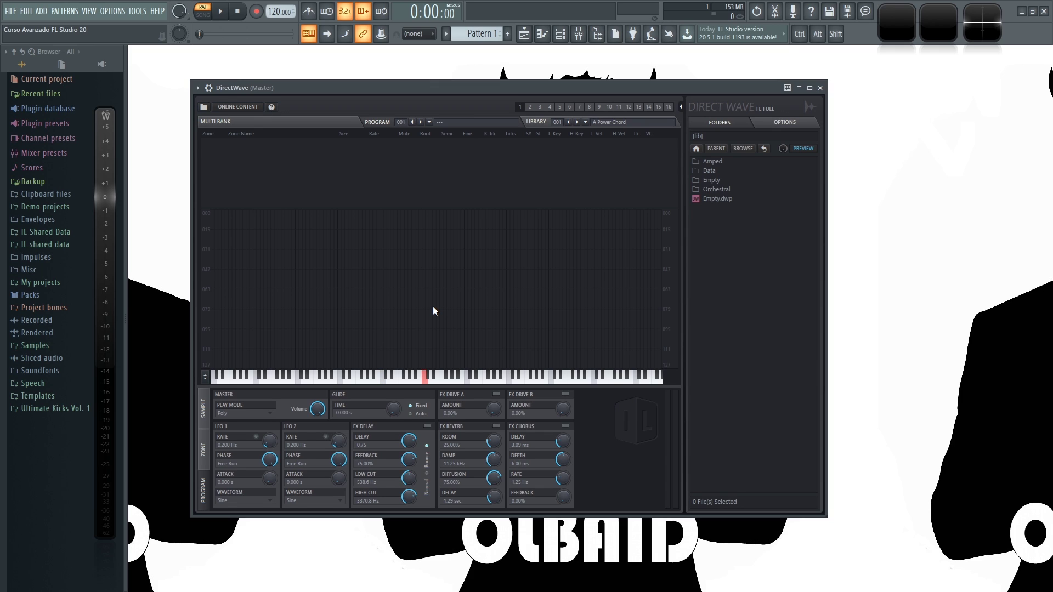
left_click_drag(455, 88, 529, 113)
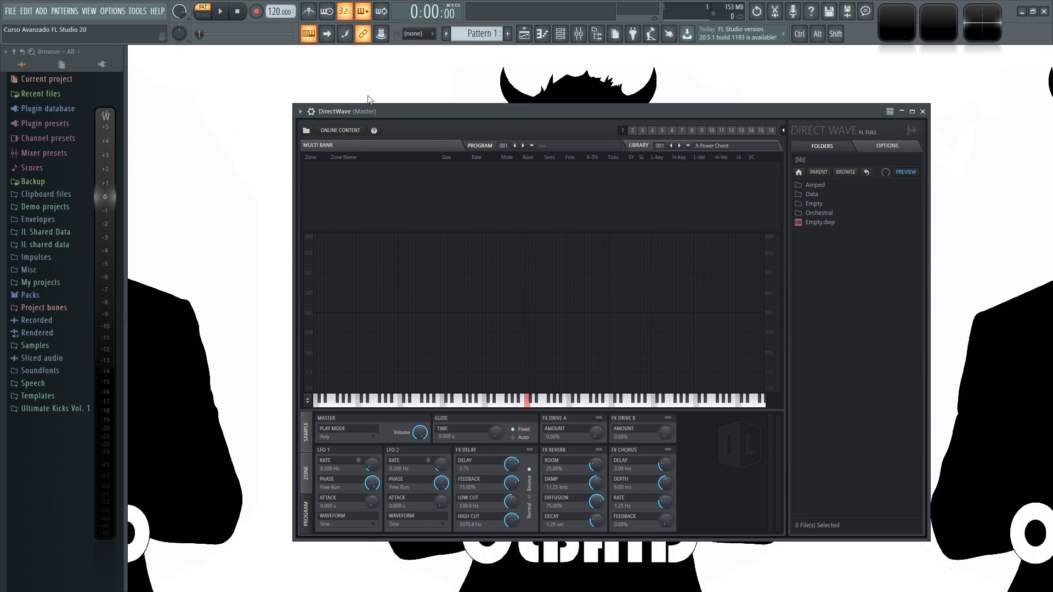
Show the channel rack and load the Stage Grand preset from Packs > Instruments > Keyboard into the DirectWave channel.
key("F6")
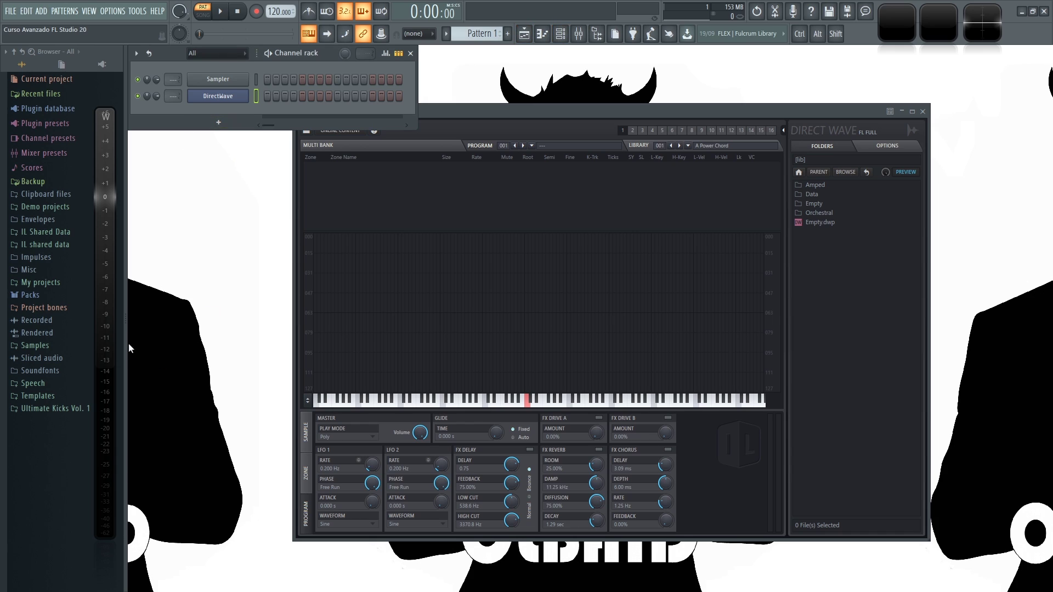
left_click(30, 295)
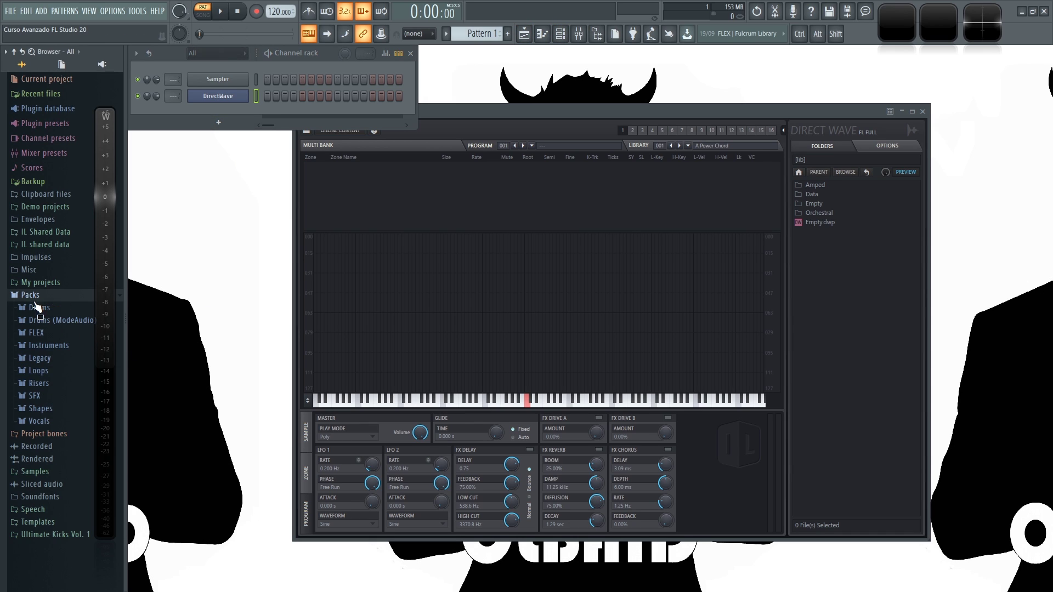
left_click(61, 347)
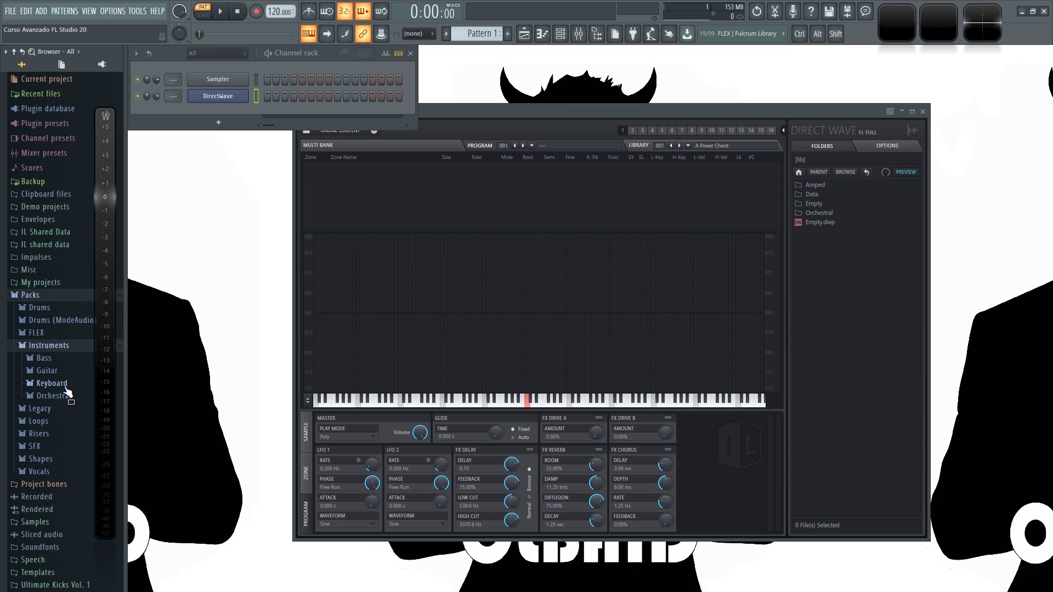
left_click(65, 387)
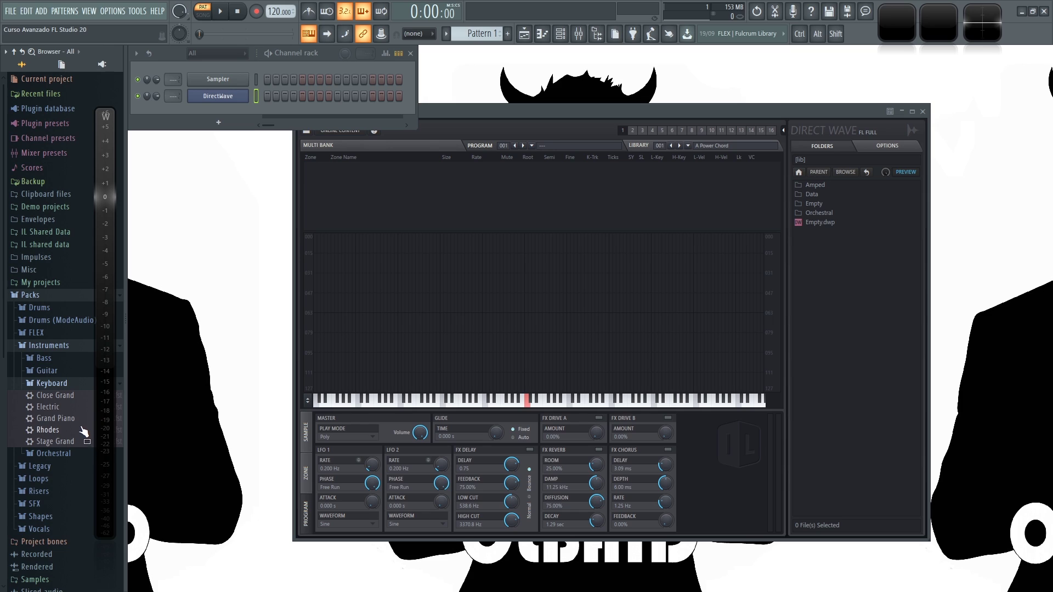
left_click_drag(63, 442, 221, 95)
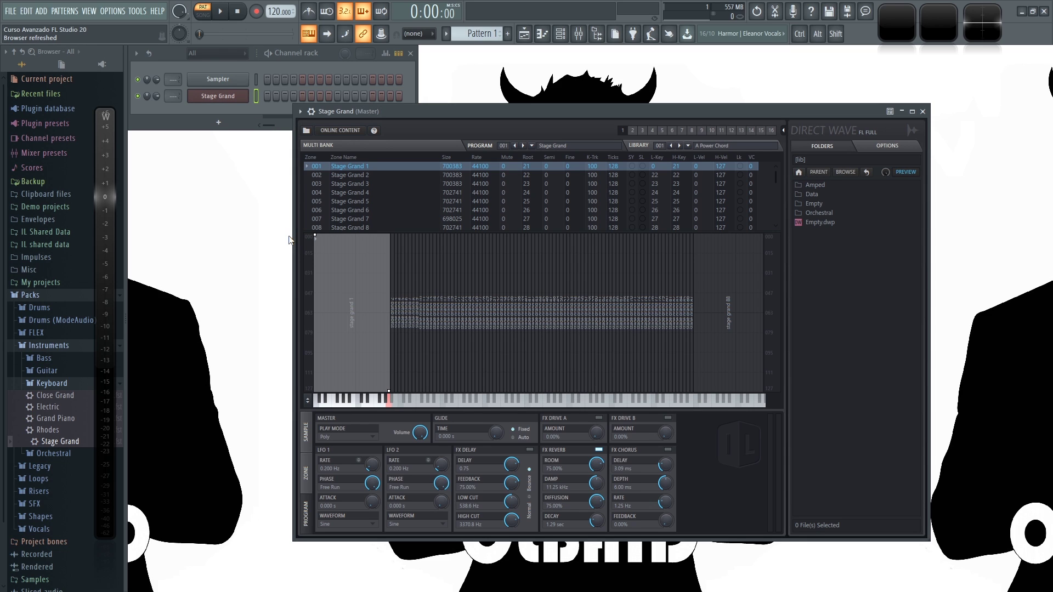
Review DirectWave's Multi Bank, Program and Library views, finishing on the Multi Bank view.
left_click_drag(567, 111, 534, 114)
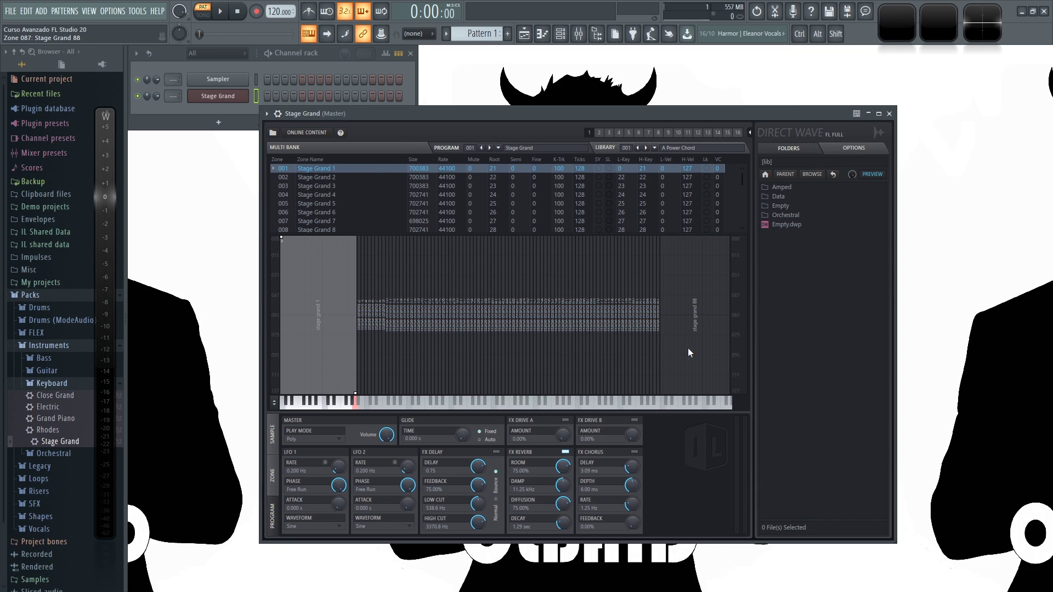
left_click(297, 150)
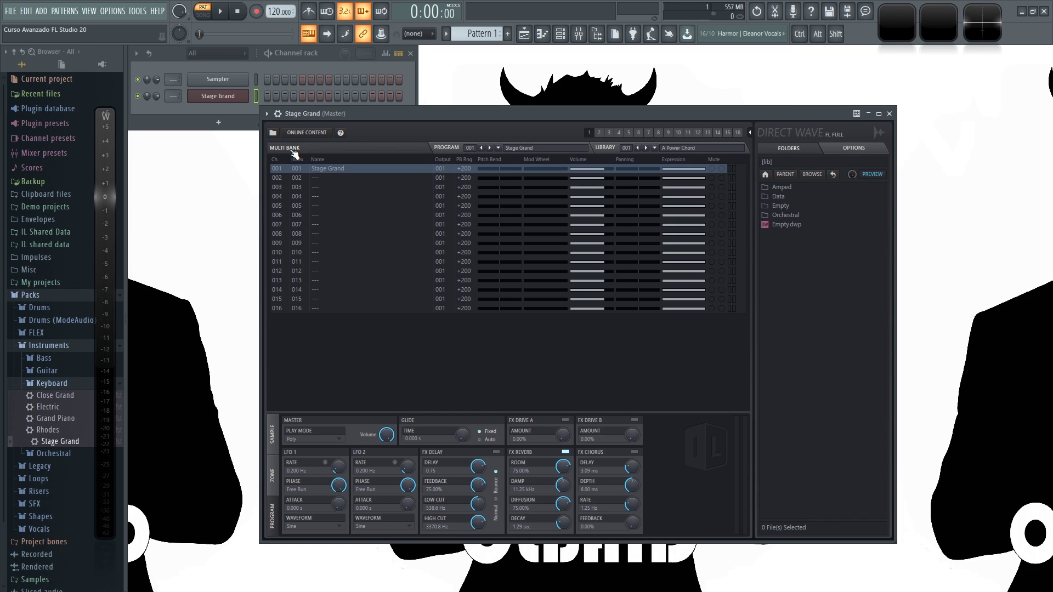
left_click(446, 149)
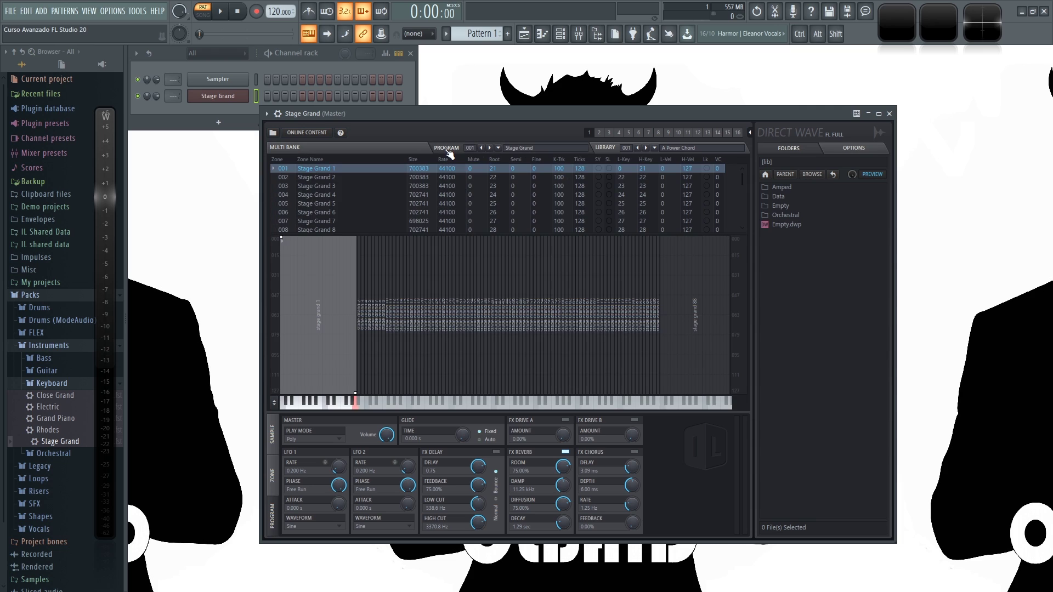
left_click(605, 149)
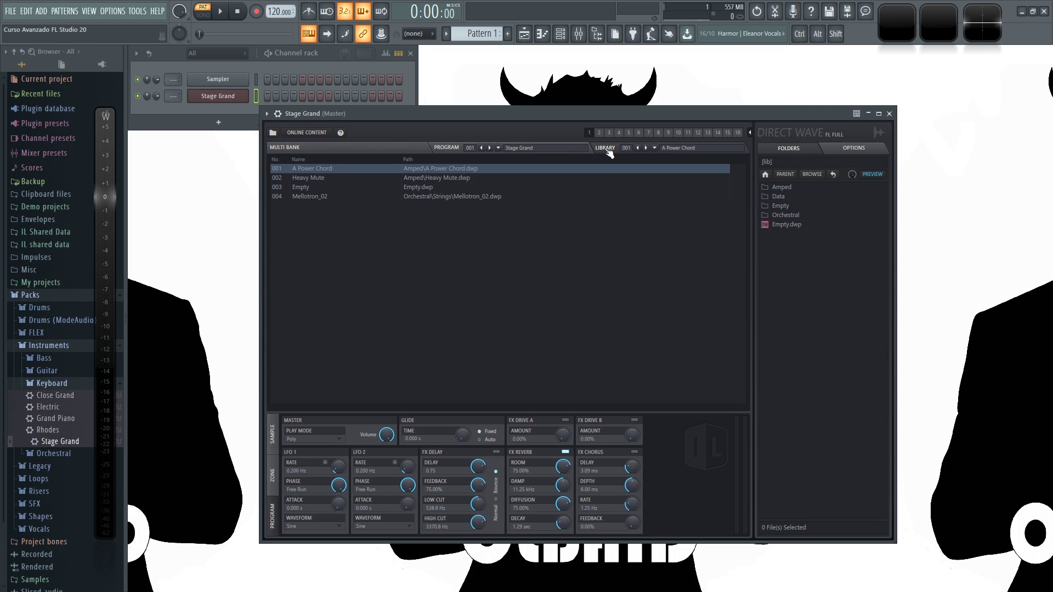
left_click(438, 148)
left_click(373, 150)
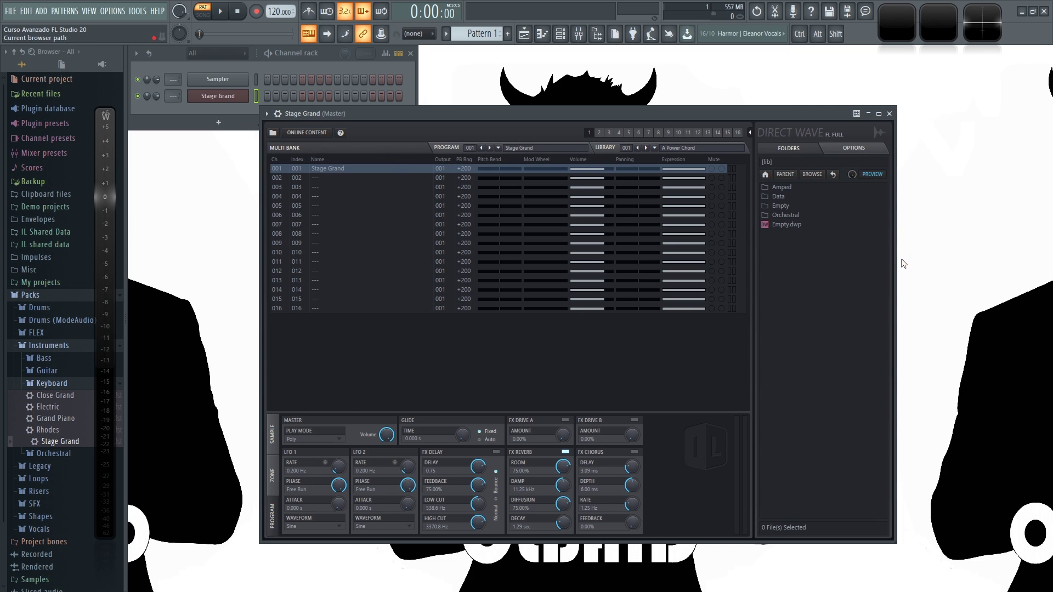
Check the Options and Folders pages and the 16 program slots, finishing with slot 1 active and the plugin window lowered.
left_click(852, 149)
left_click(809, 153)
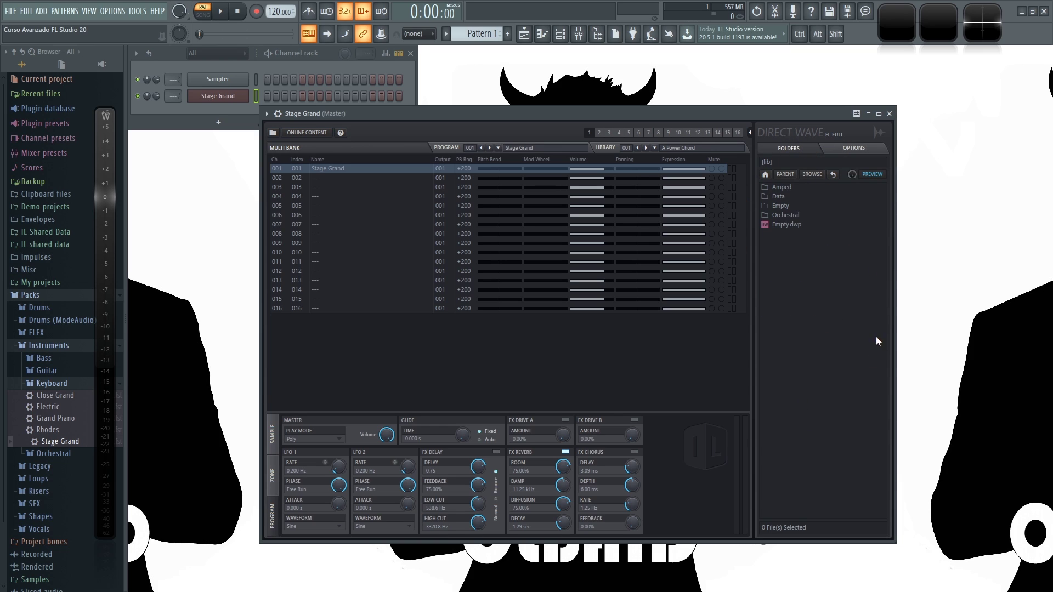
left_click_drag(599, 133, 738, 133)
left_click(590, 134)
left_click_drag(409, 112, 413, 151)
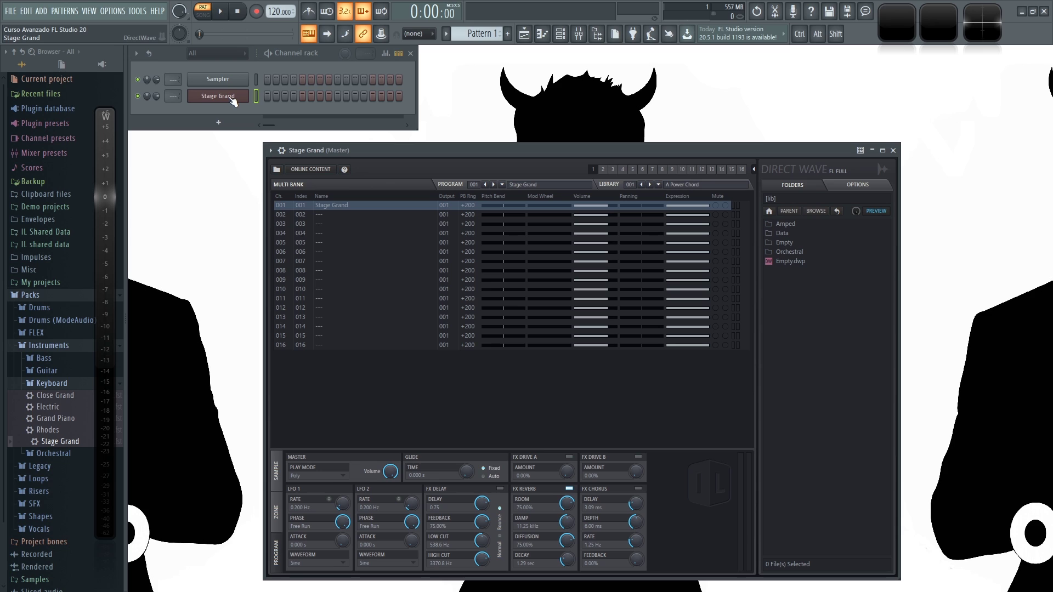
right_click(232, 101)
left_click(296, 96)
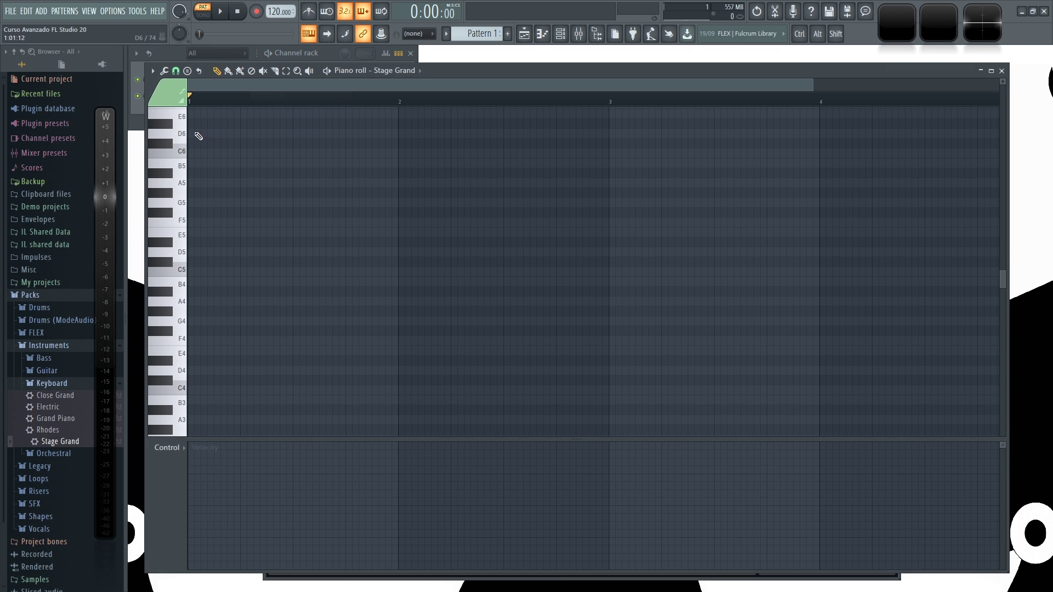
left_click(207, 166)
left_click(301, 223)
key("ctrl+z")
key("ctrl+z")
left_click(167, 96)
left_click(1001, 72)
Activate DirectWave program slot 2 and try to load the Brass Section preset from the Orchestral instruments pack into it.
left_click_drag(457, 149, 431, 151)
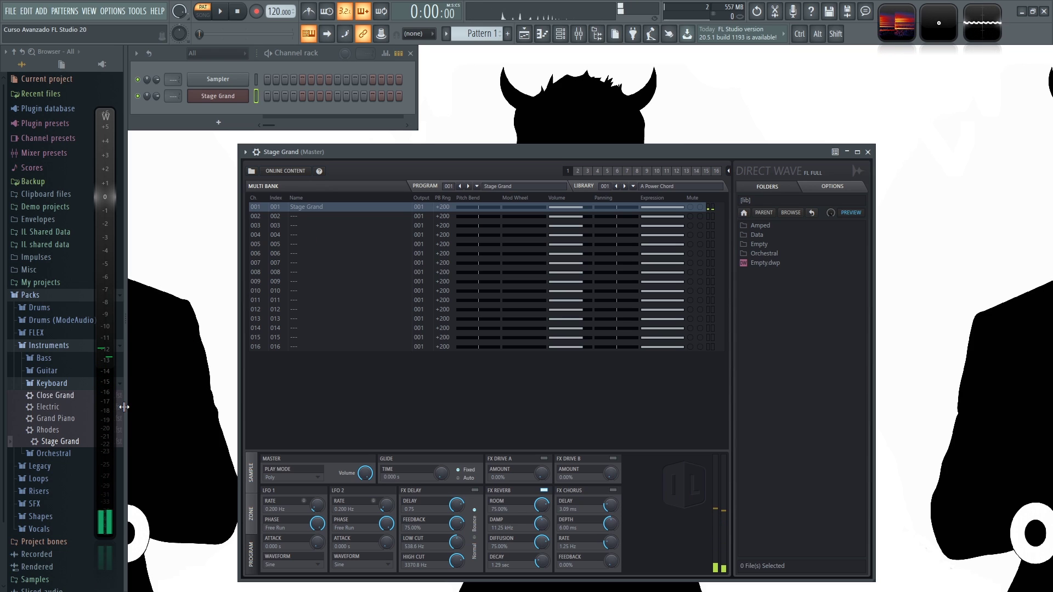
left_click(64, 384)
left_click(70, 393)
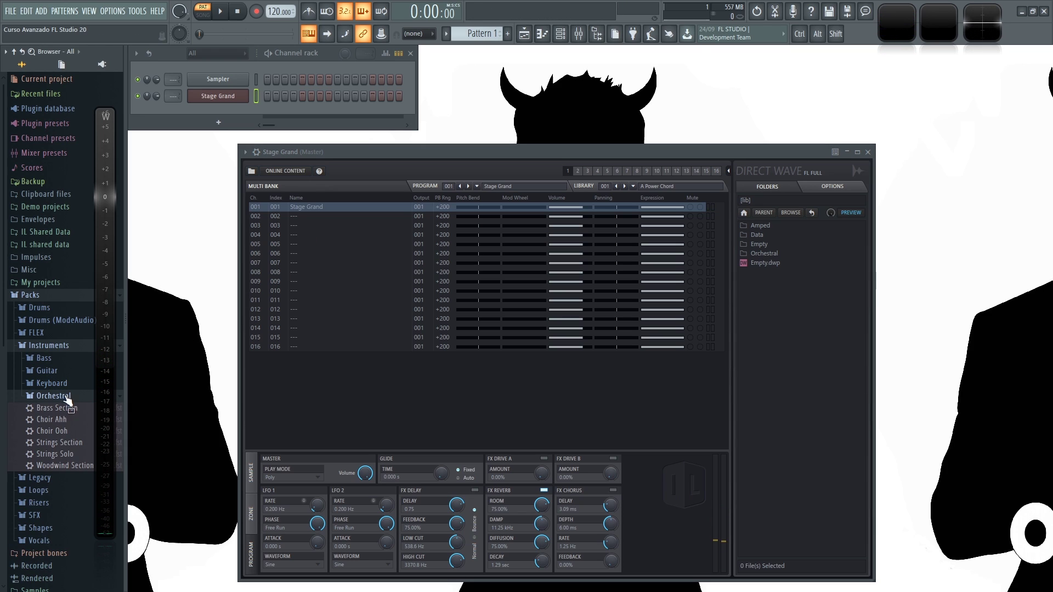
left_click(577, 171)
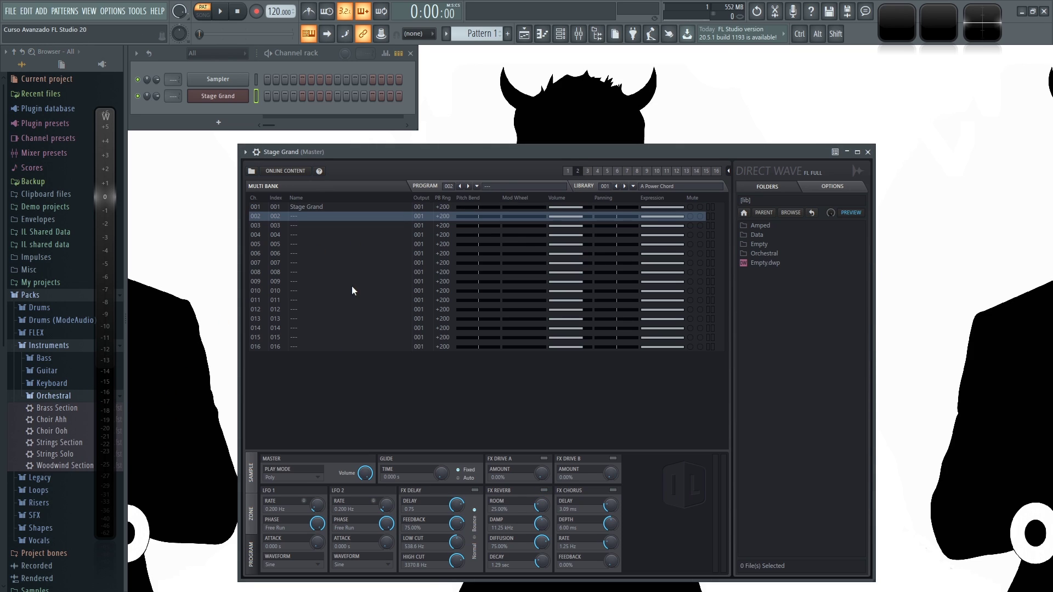
left_click_drag(59, 409, 679, 301)
left_click_drag(42, 409, 753, 355)
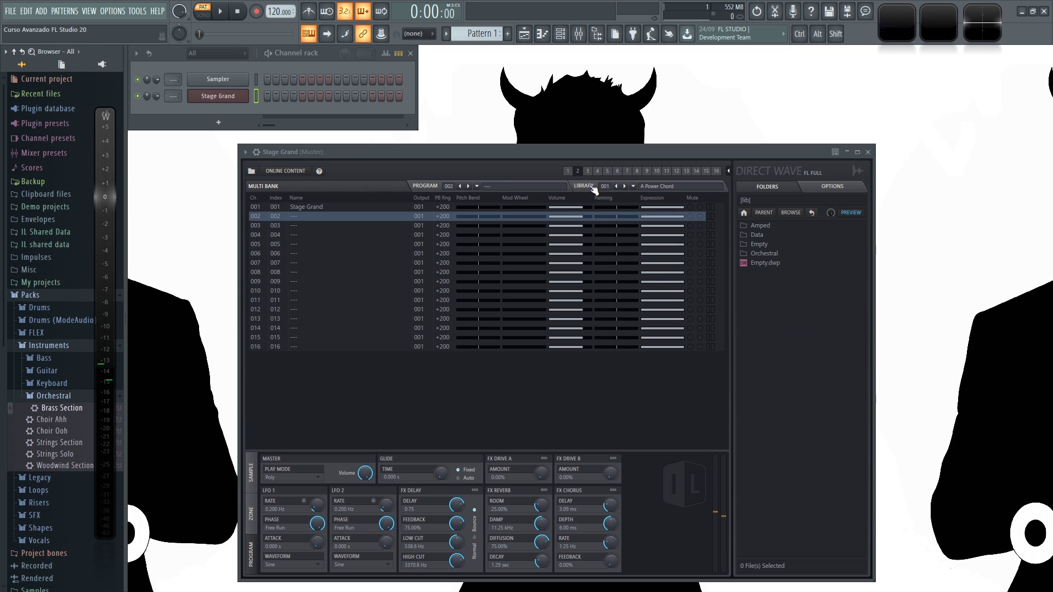
Load Mellotron_02.dwp from DirectWave's Orchestral\Strings library folder into slot 2, and reactivate slot 1.
double_click(768, 254)
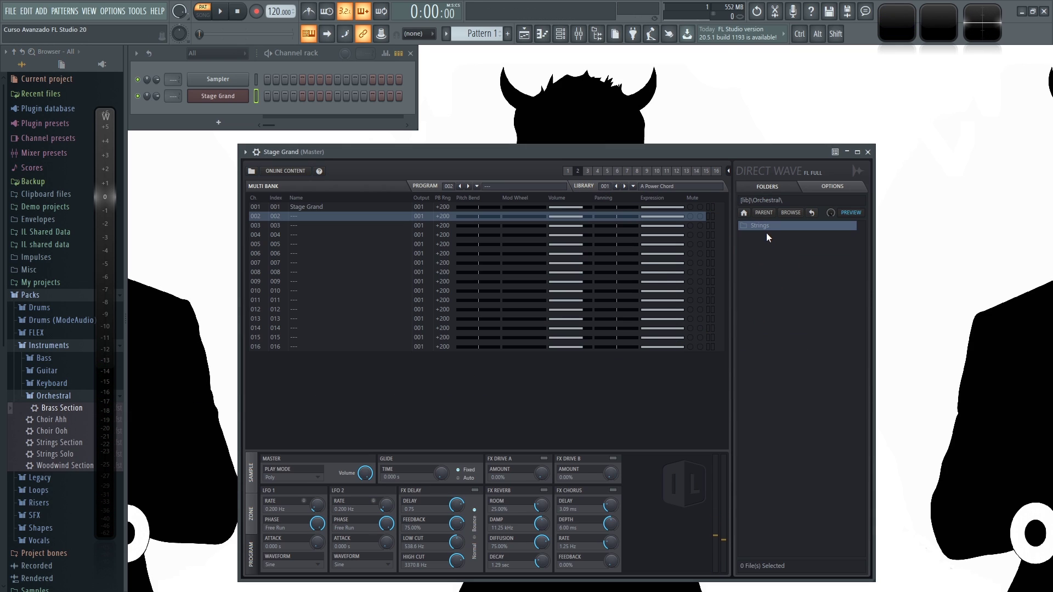
double_click(781, 235)
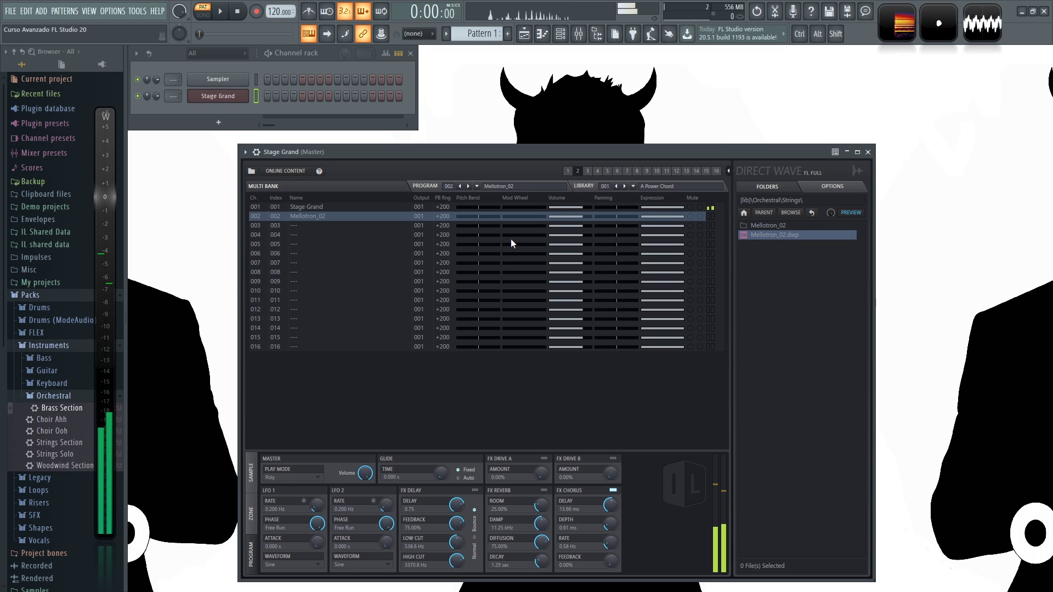
left_click(567, 171)
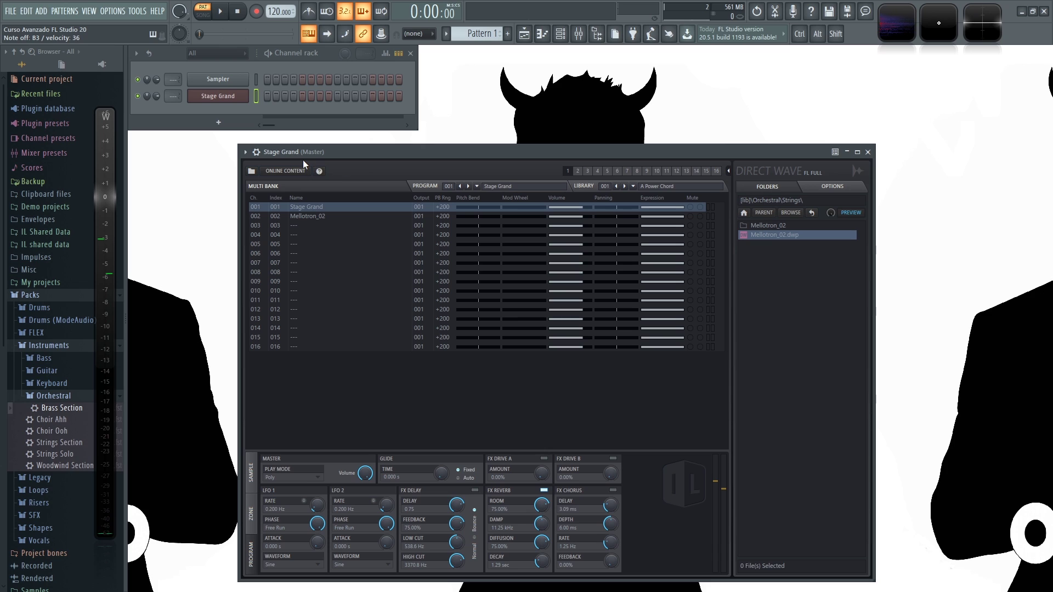
Draw a one-bar C4 note in color group 1 and a half-bar C5 note in color group 2 in the Stage Grand piano roll.
right_click(217, 96)
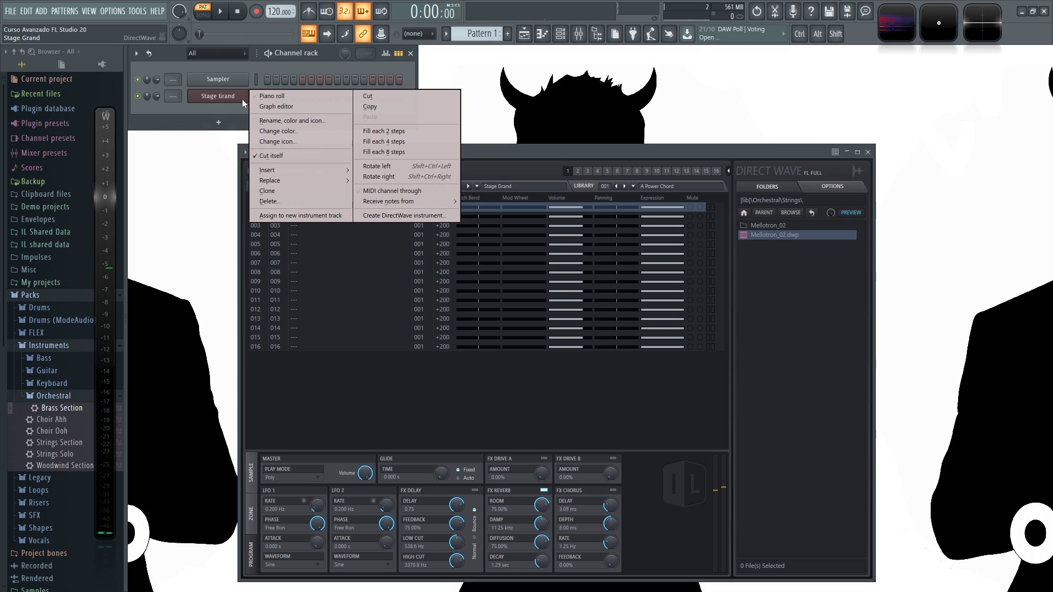
left_click(263, 96)
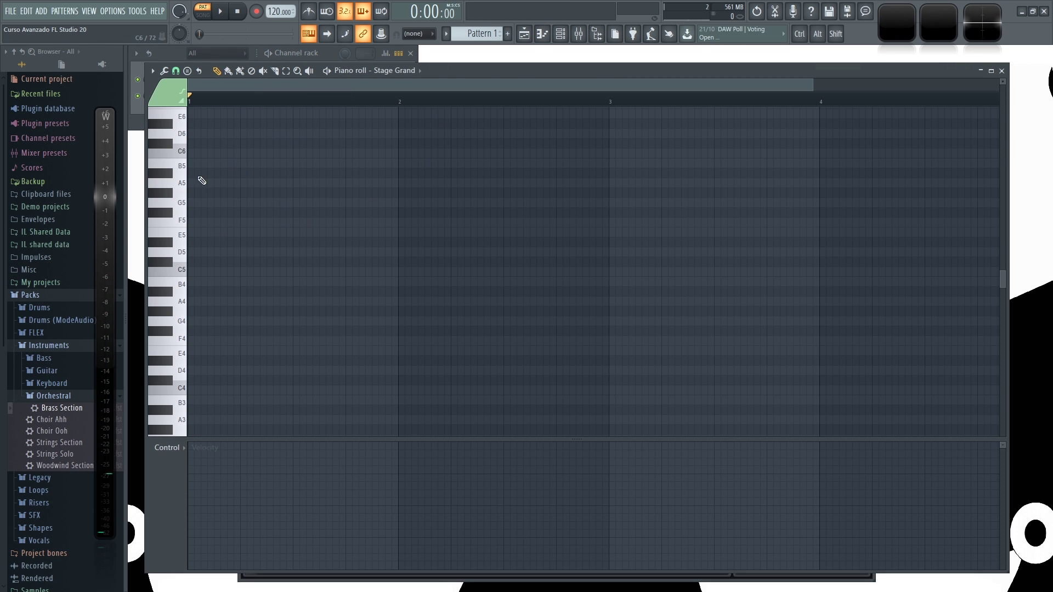
left_click(201, 391)
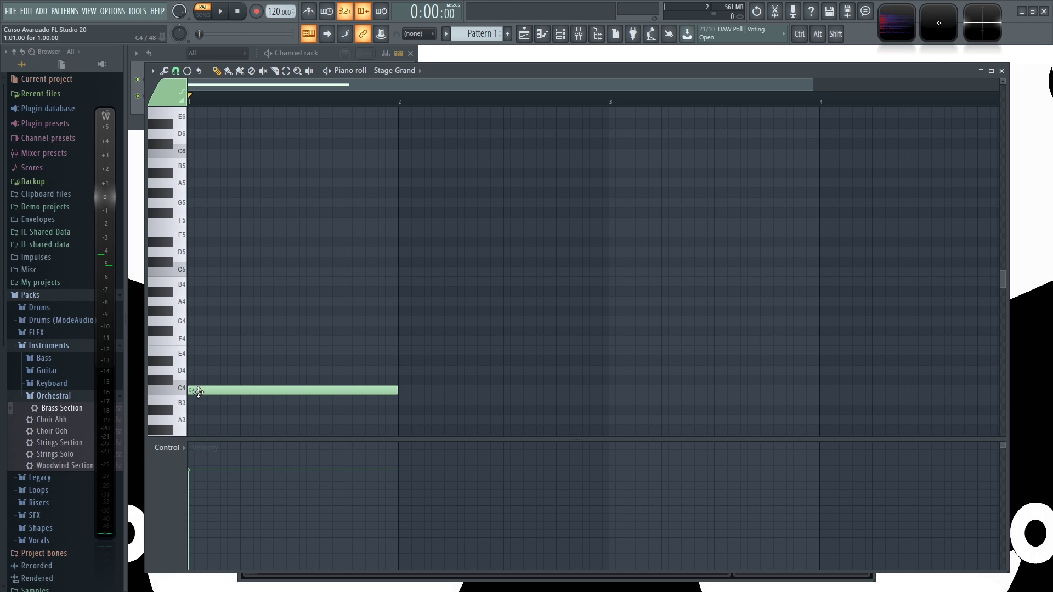
left_click(165, 97)
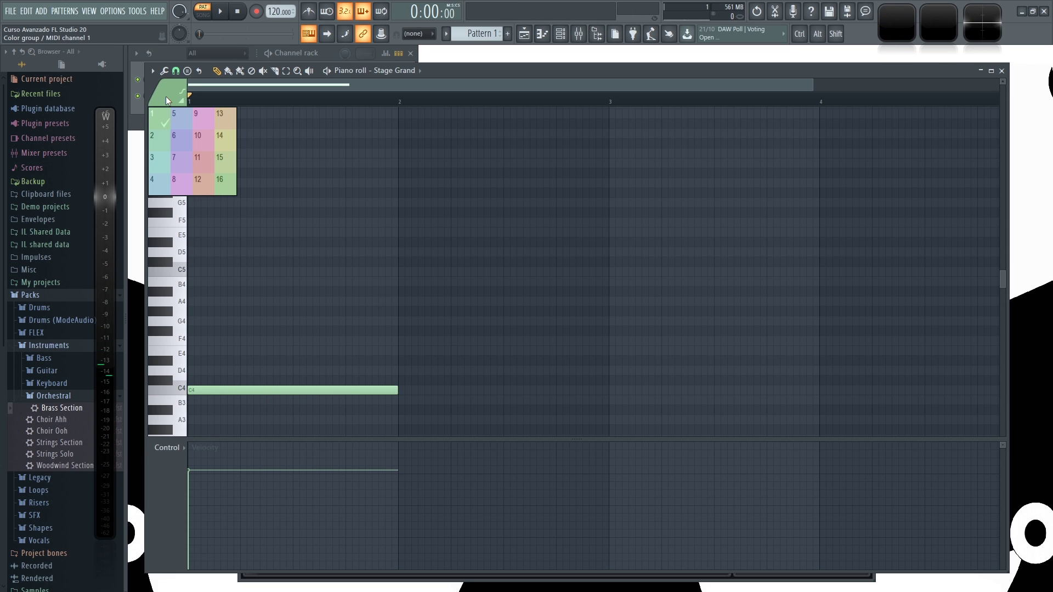
left_click(160, 140)
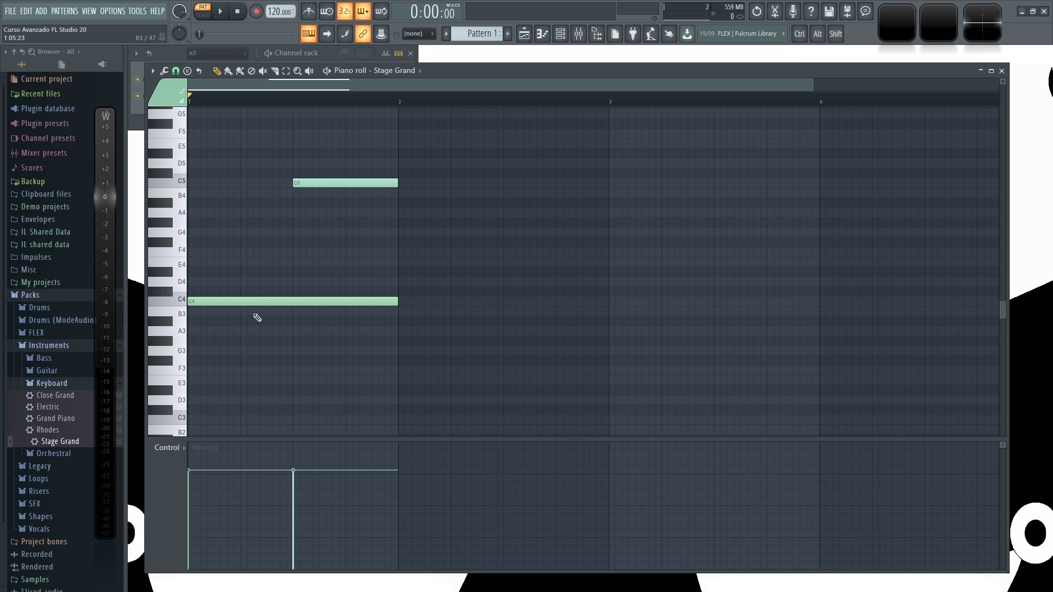
Check the color groups in the C4 and C5 note properties, audition a key and play back the pattern.
double_click(207, 303)
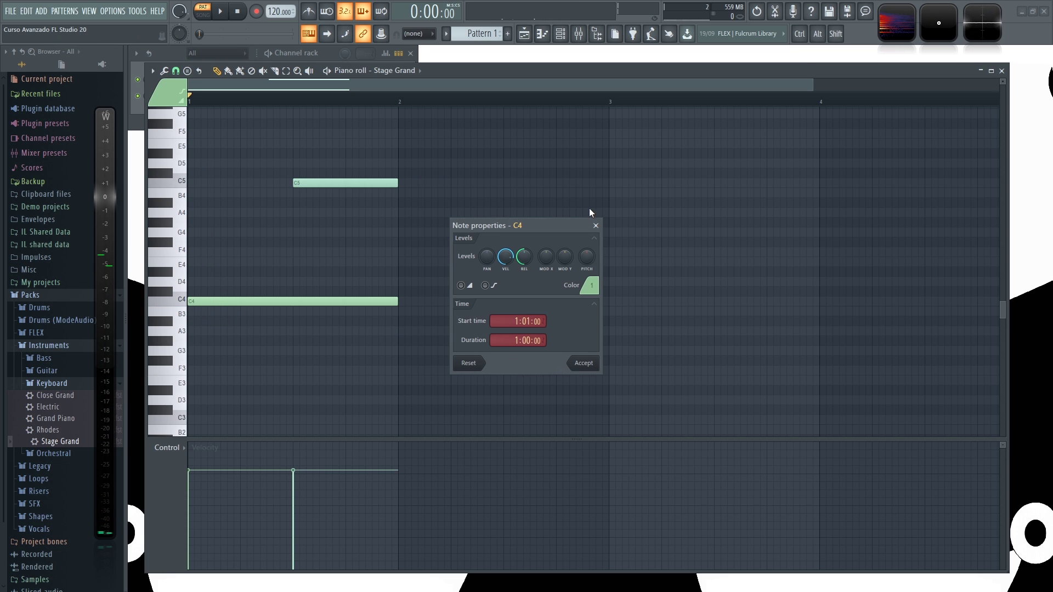
left_click(595, 225)
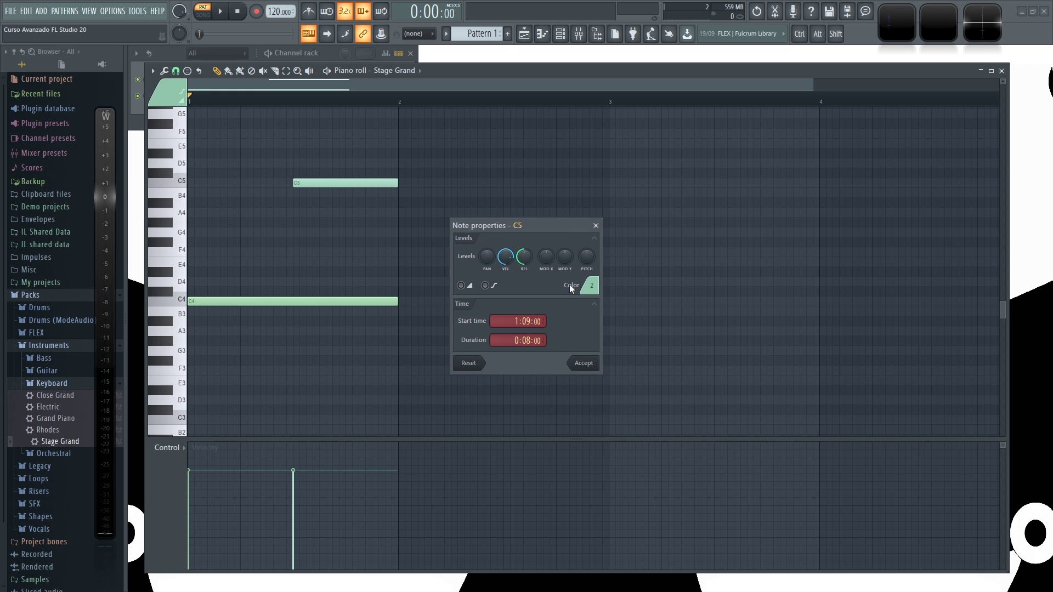
left_click(596, 225)
left_click(177, 186)
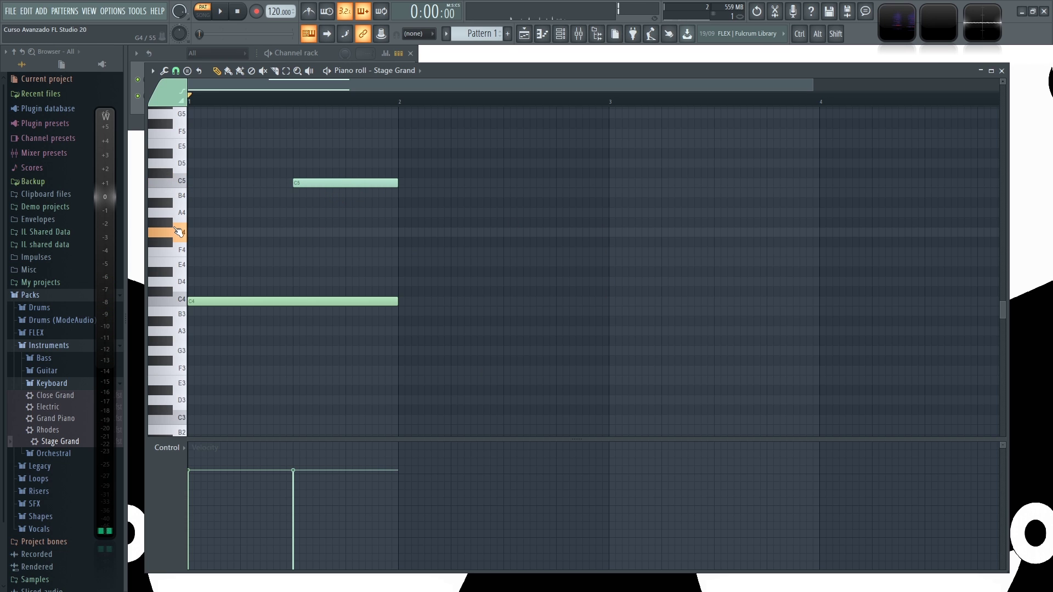
left_click(220, 11)
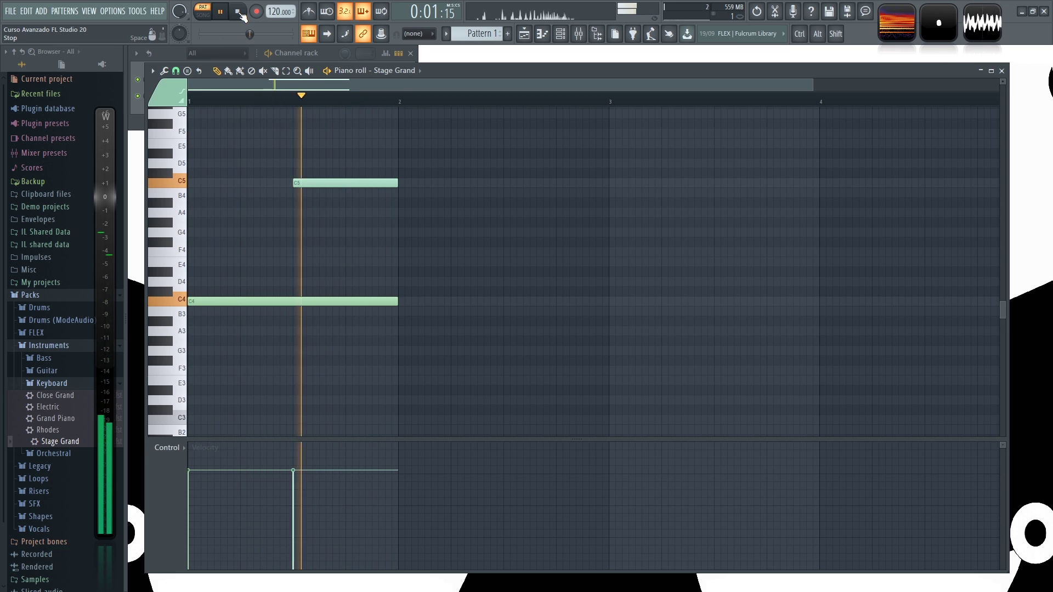
Stop playback, close the piano roll and look through DirectWave's program slots up to 16, returning to slot 1.
left_click(238, 12)
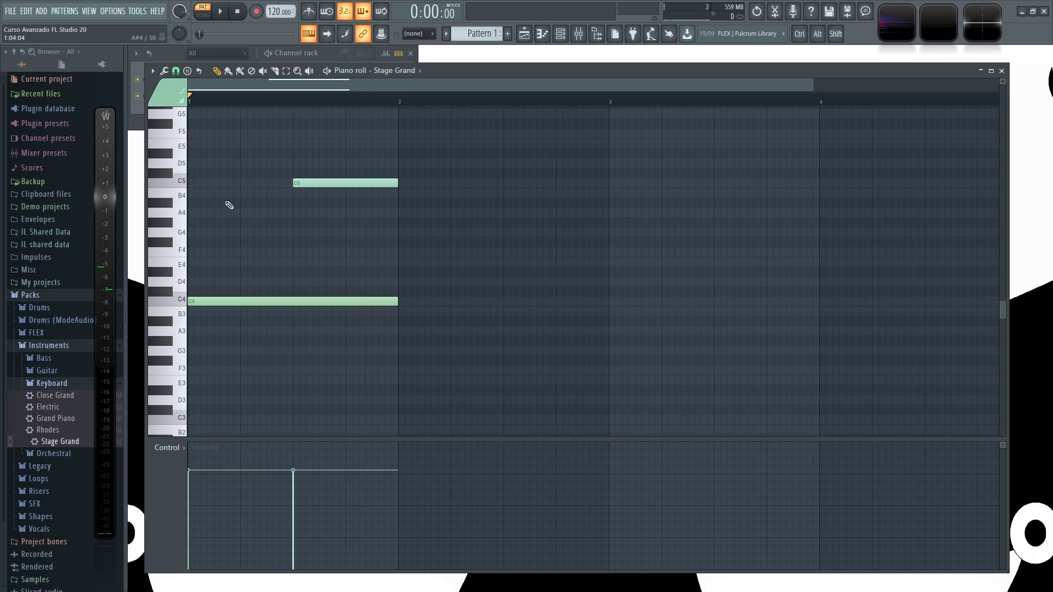
left_click(1001, 71)
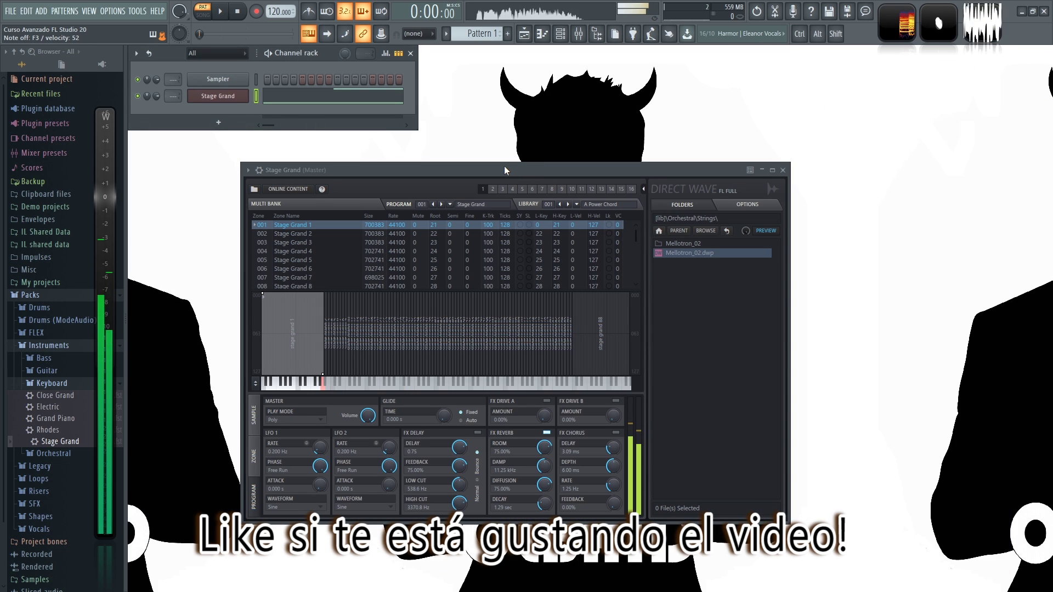
left_click(492, 189)
left_click(502, 188)
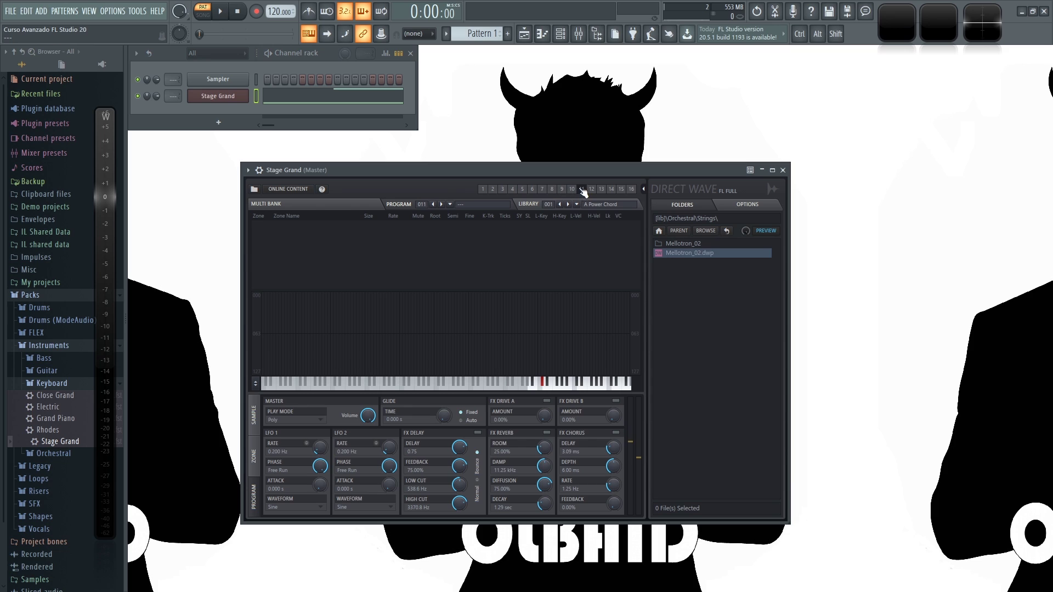
left_click(601, 188)
left_click(631, 190)
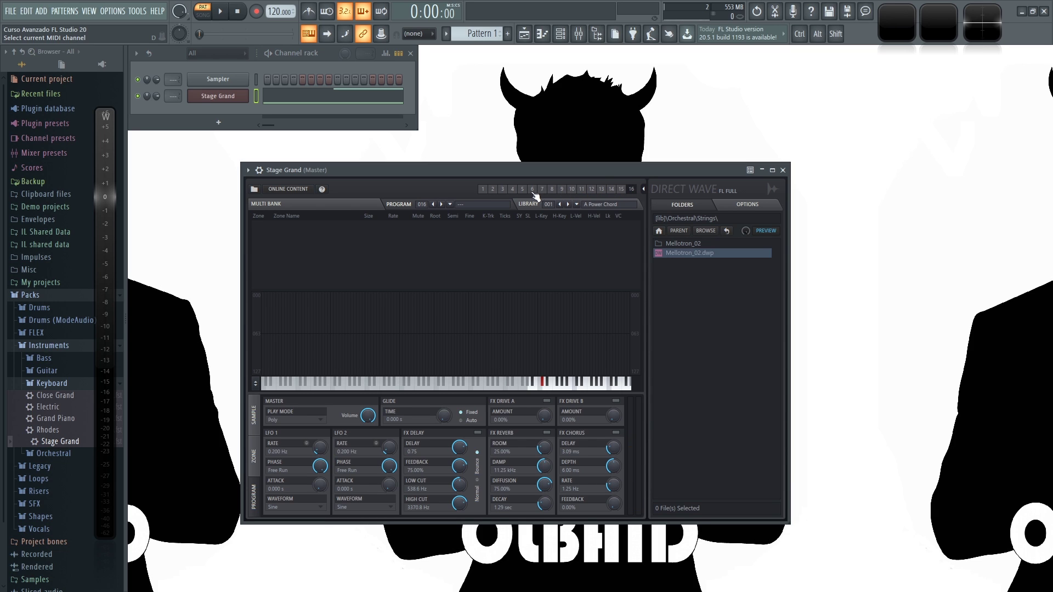
left_click(483, 189)
left_click_drag(404, 169, 391, 173)
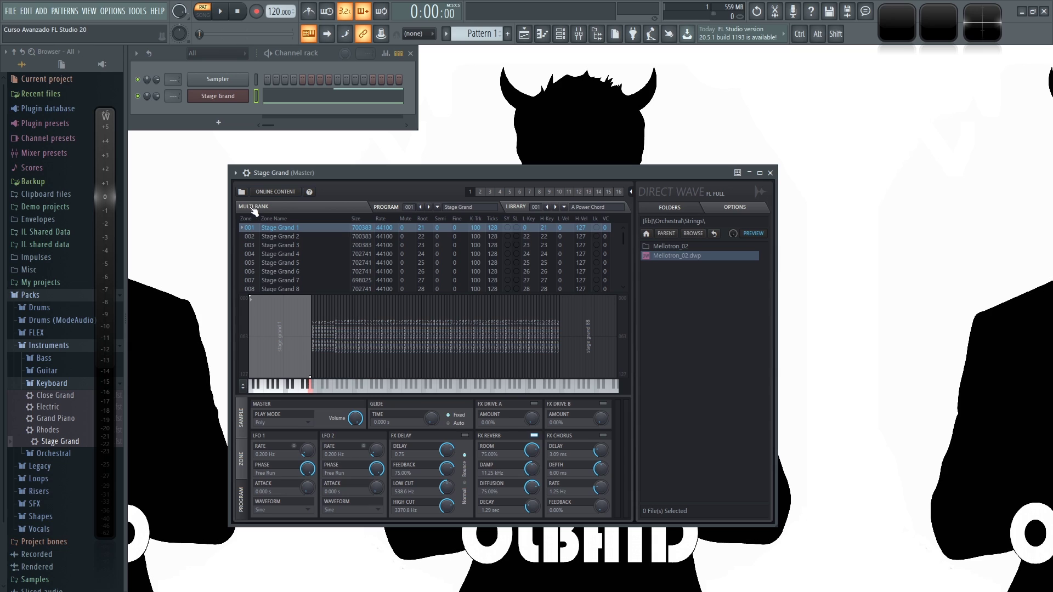
In the multi bank overview, lower the Stage Grand's volume, set its expression to 0.90 and try its mute and pitch bend.
left_click(258, 206)
left_click_drag(347, 176, 358, 166)
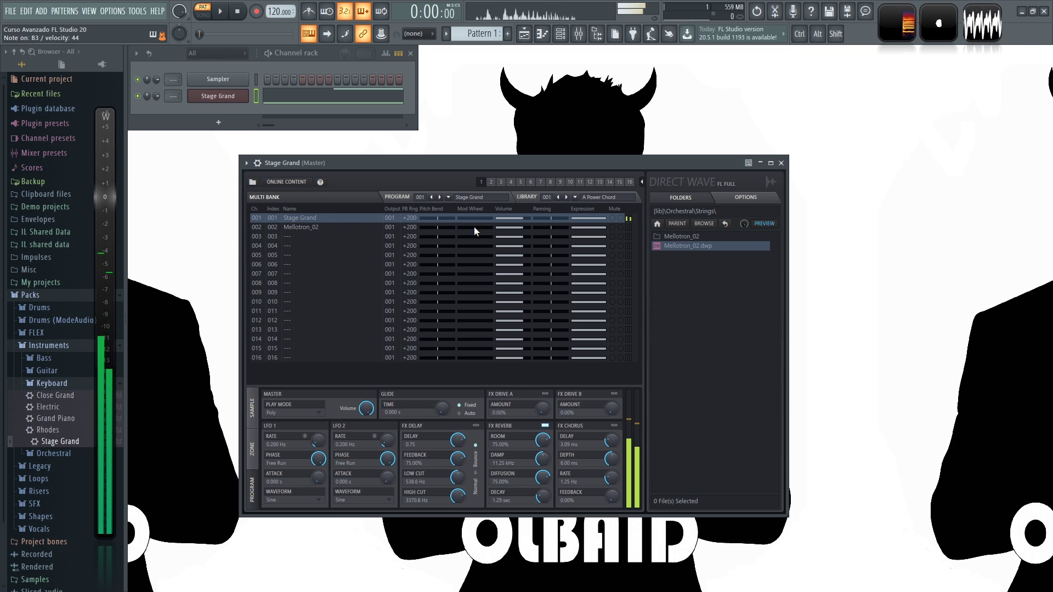
left_click_drag(515, 218, 526, 228)
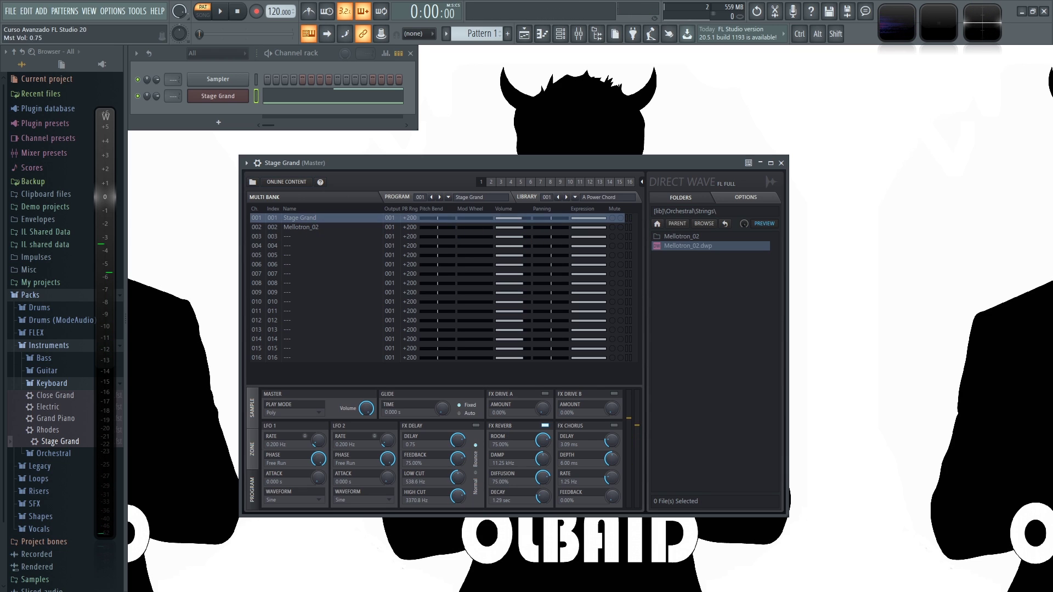
left_click_drag(603, 218, 599, 222)
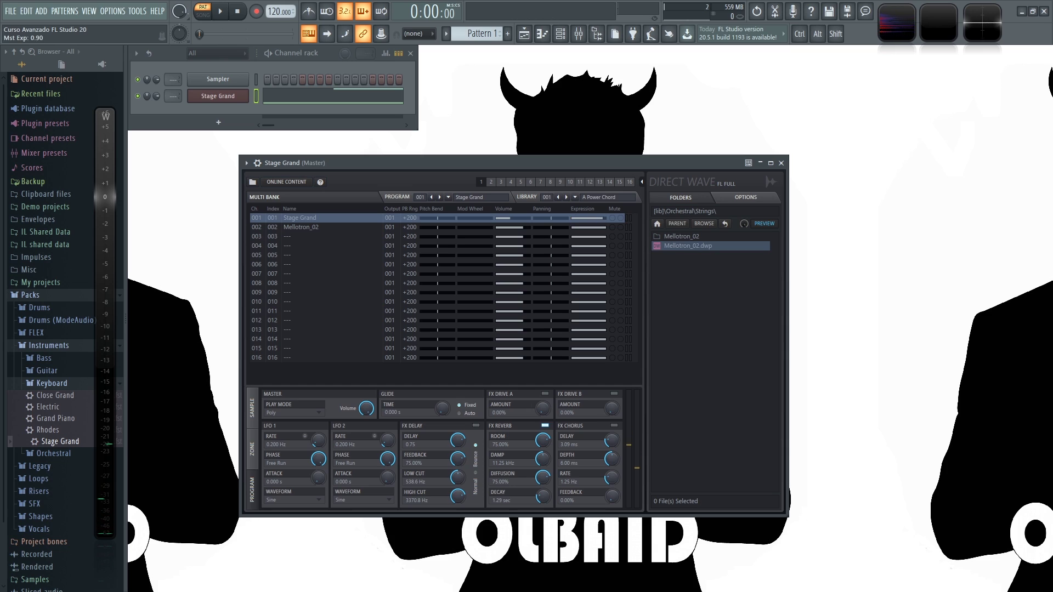
left_click(612, 219)
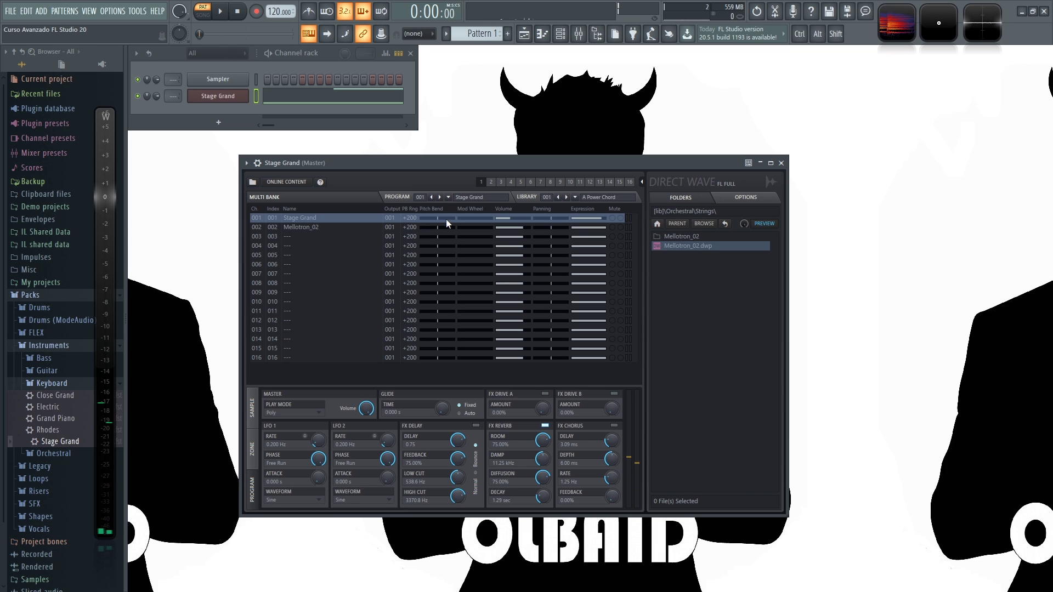
left_click_drag(445, 222, 452, 222)
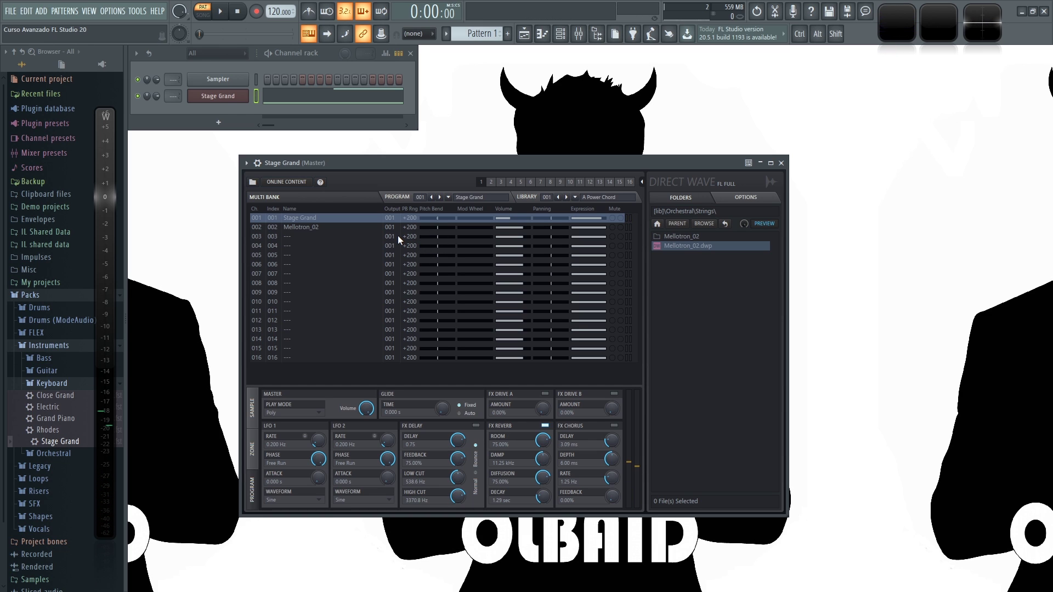
Show the mixer beside DirectWave and route the Stage Grand to output 003 and Mellotron_02 to output 008.
left_click_drag(625, 166, 775, 66)
key("F9")
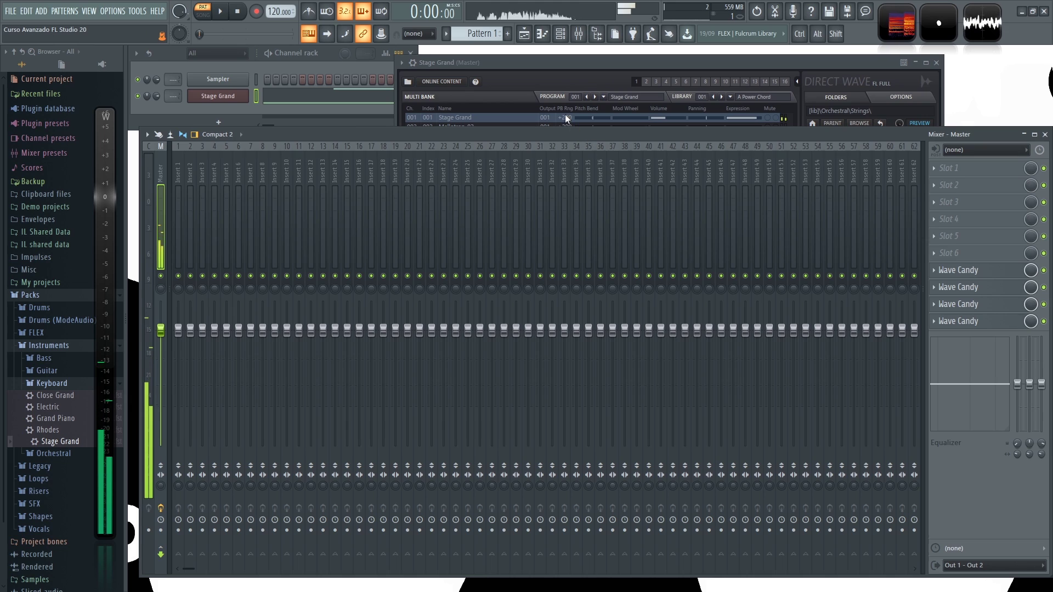
left_click(565, 58)
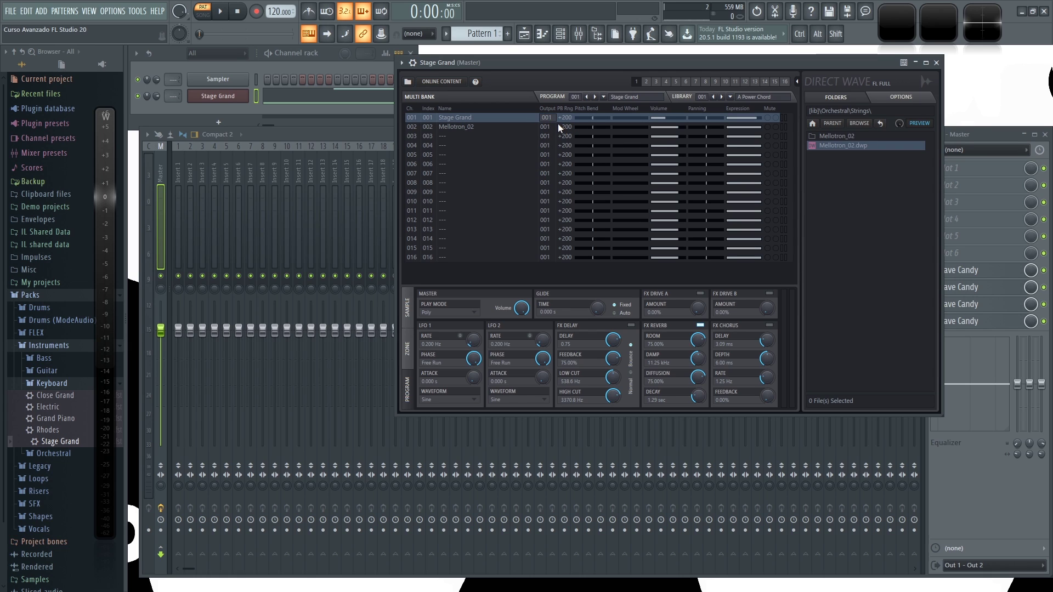
scroll(551, 118, "up", 13)
type("3")
key("Return")
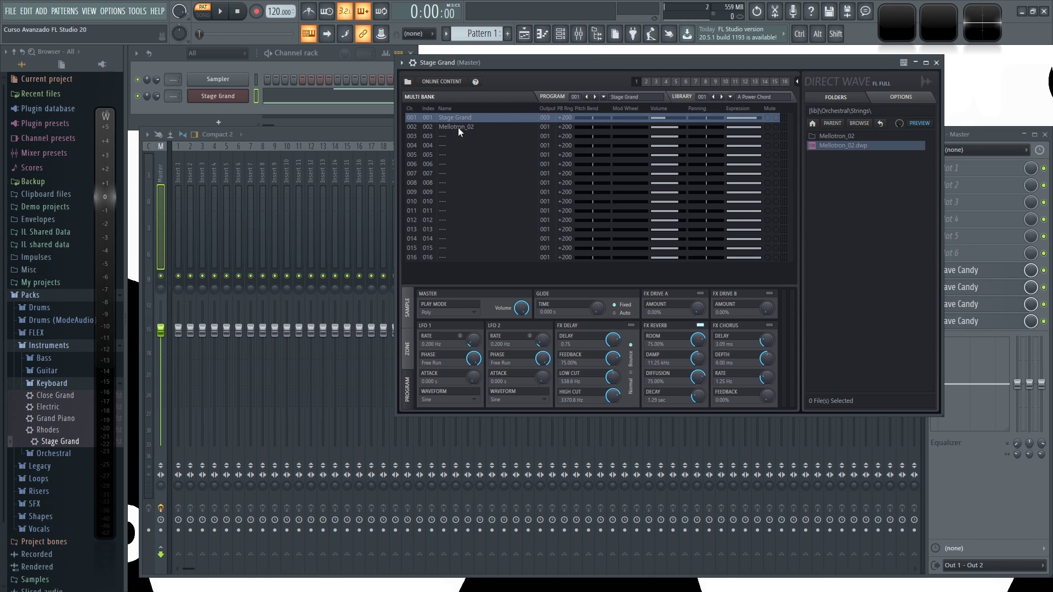
left_click(543, 127)
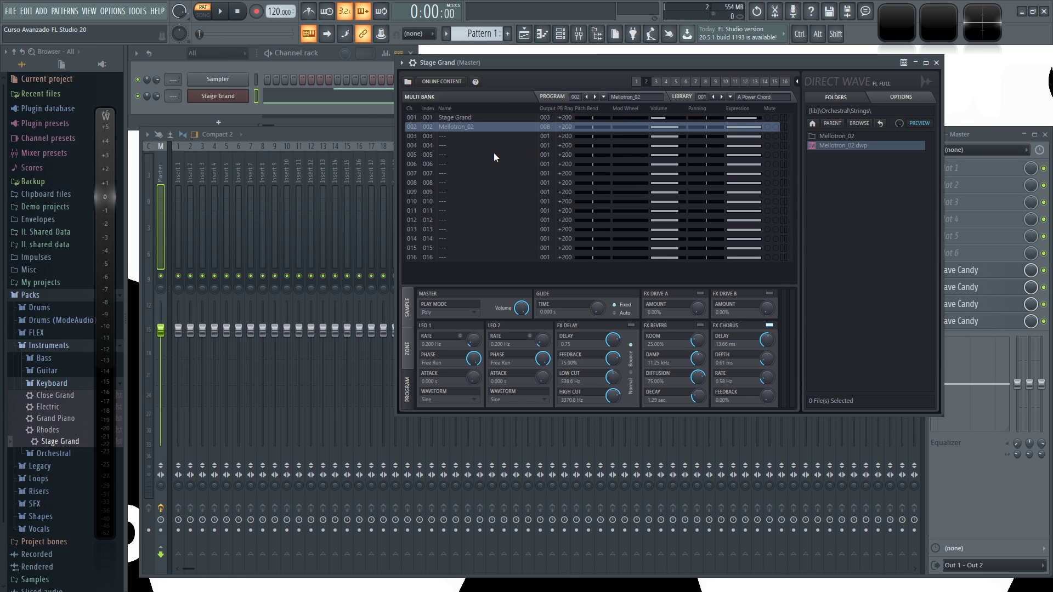
Play back the pattern to check each instrument's mixer insert, then close and reopen the Stage Grand channel's plugin window.
key("space")
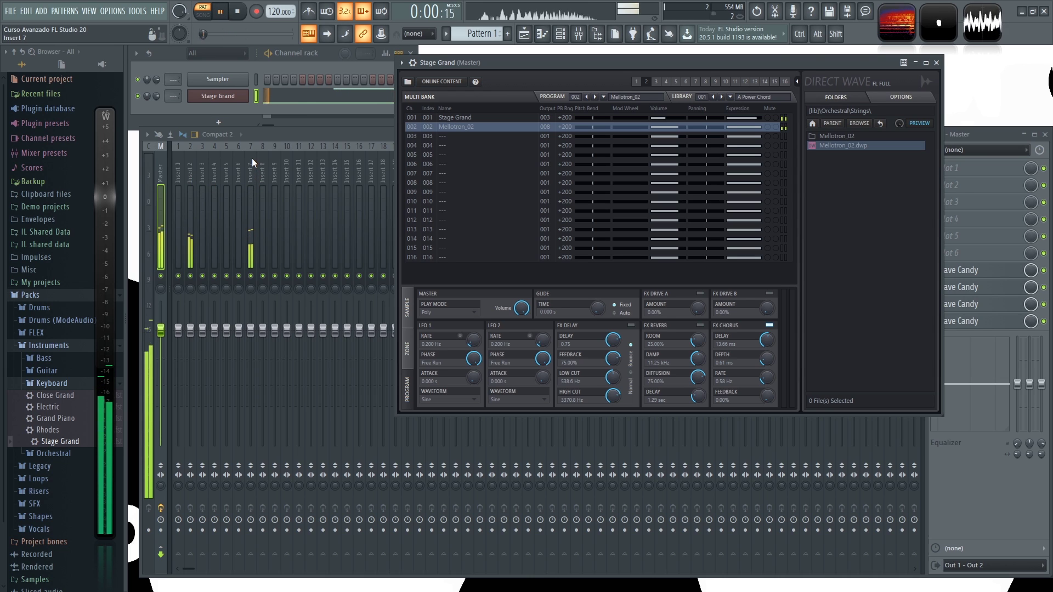
key("space")
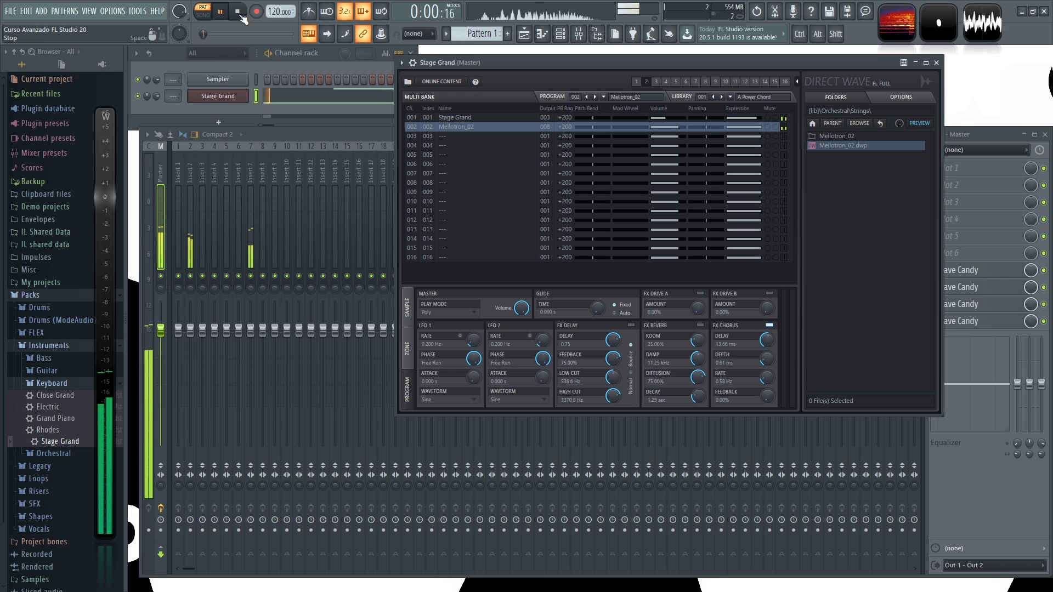
left_click_drag(729, 63, 622, 129)
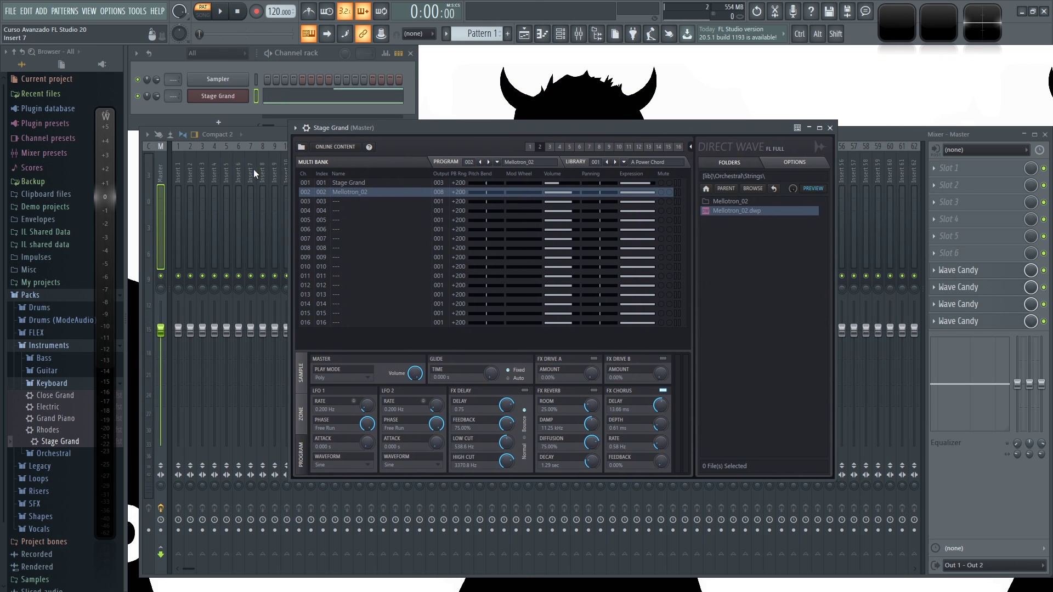
left_click(217, 96)
left_click(217, 96)
mouse_move(173, 96)
left_mouse_down()
mouse_move(174, 74)
mouse_move(173, 93)
left_mouse_up()
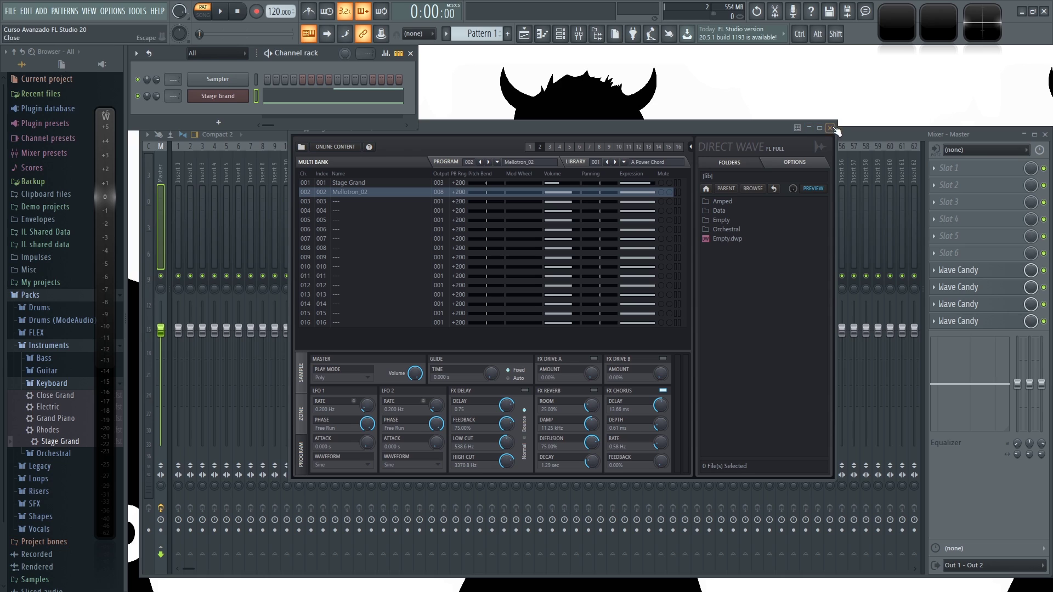
Examine DirectWave's program and library views, inspecting the zones SYM_STR_C_4 and SYM_STR_C_2 of Mellotron_02.
left_click(383, 153)
left_click(364, 156)
left_click(388, 155)
left_click(509, 152)
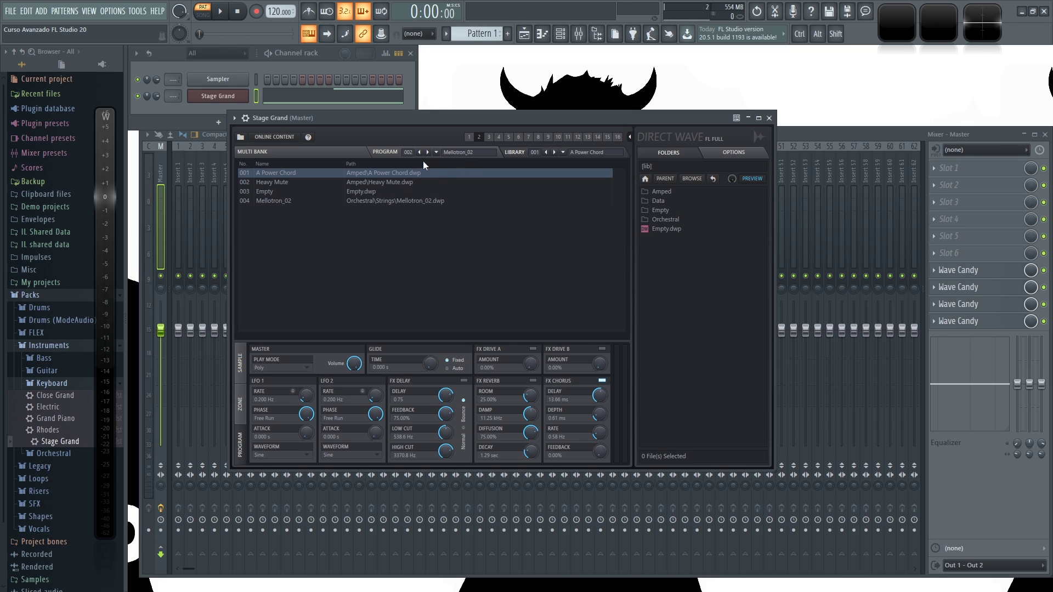
left_click(387, 153)
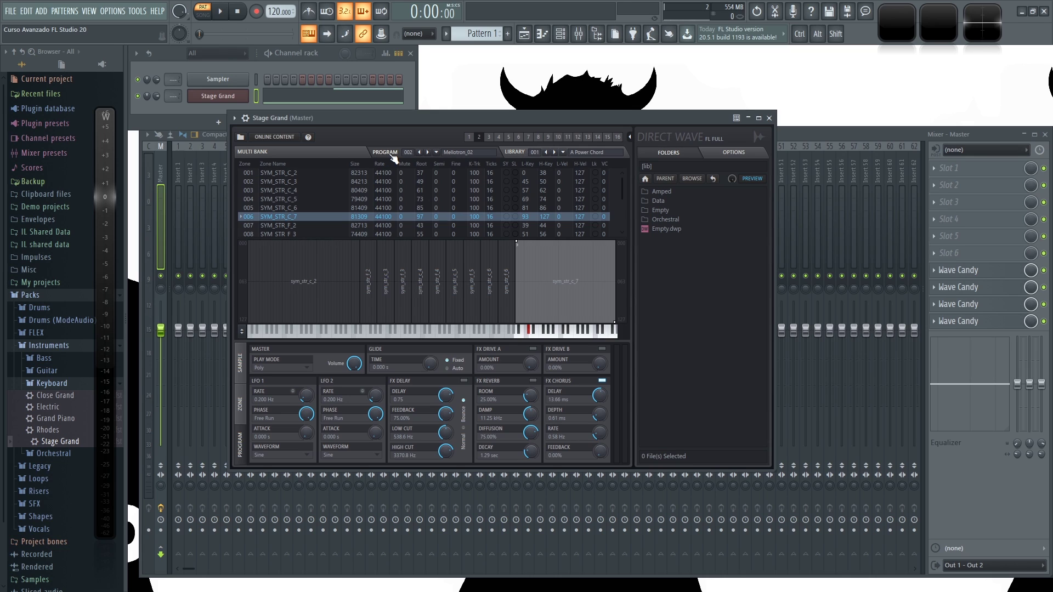
left_click(363, 191)
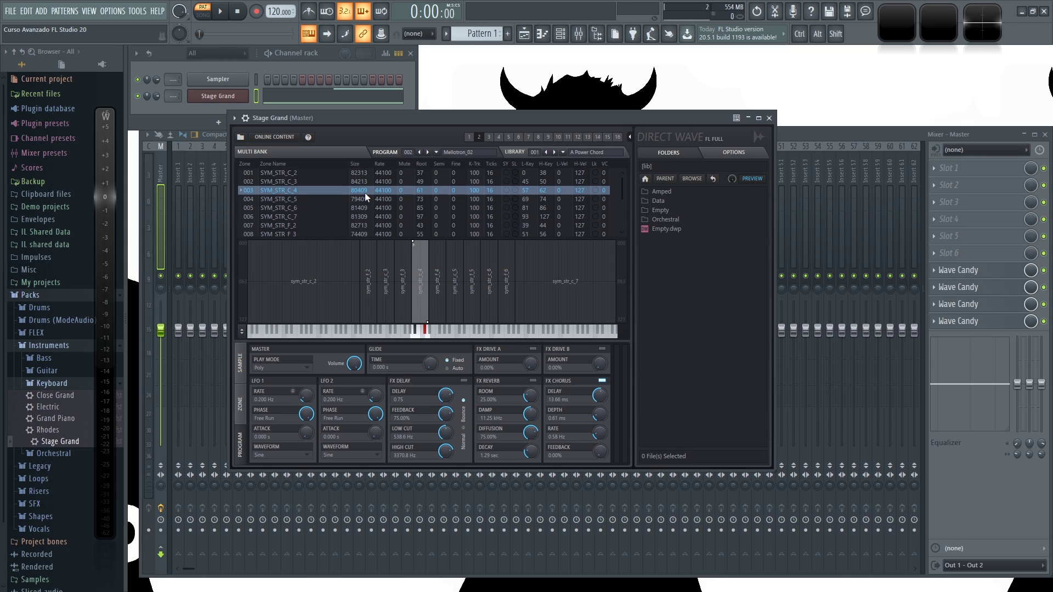
left_click(285, 173)
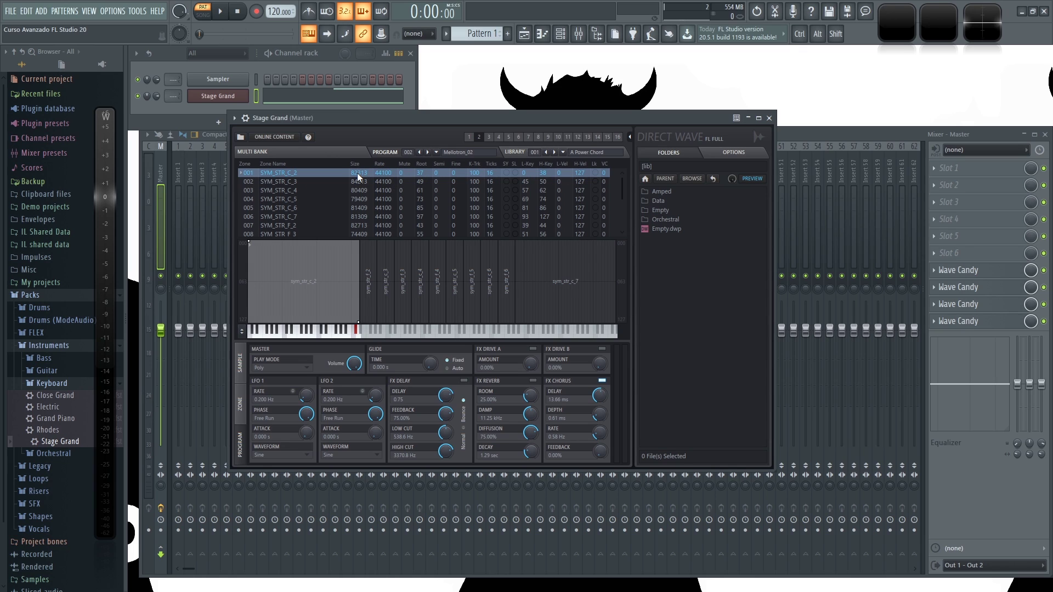
left_click(515, 152)
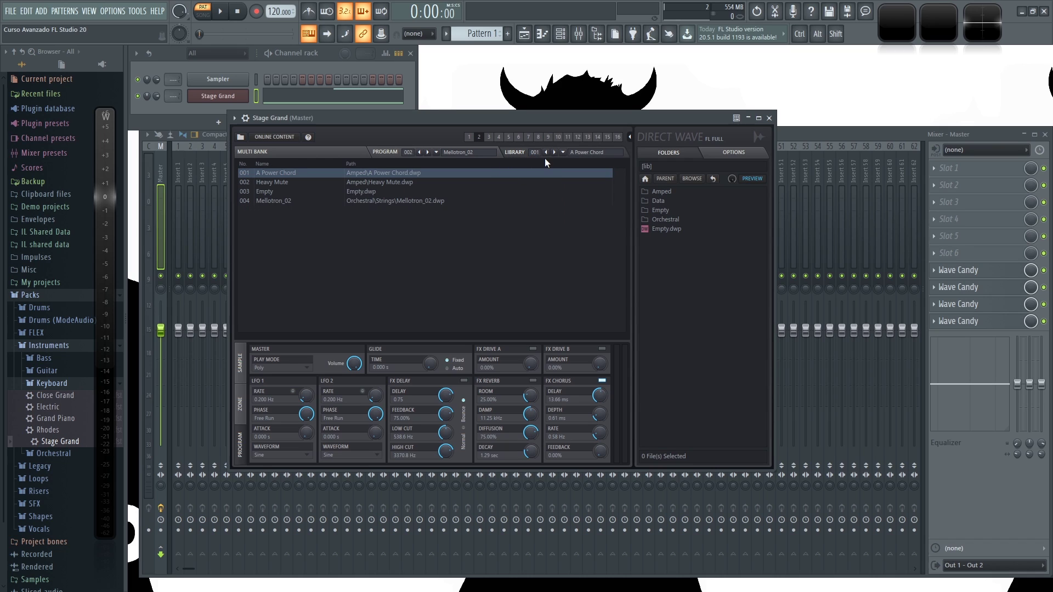
left_click_drag(50, 439, 672, 254)
Switch to DirectWave's online content page in the browser and look over the packs, including the Sounds of India free selection.
left_click(286, 142)
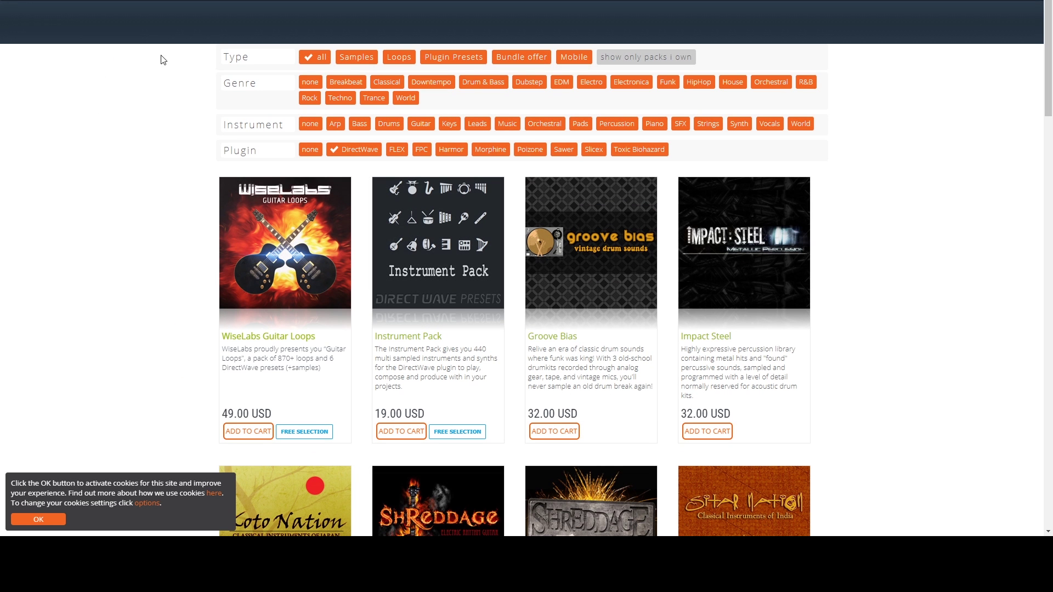
scroll(294, 247, "down", 1)
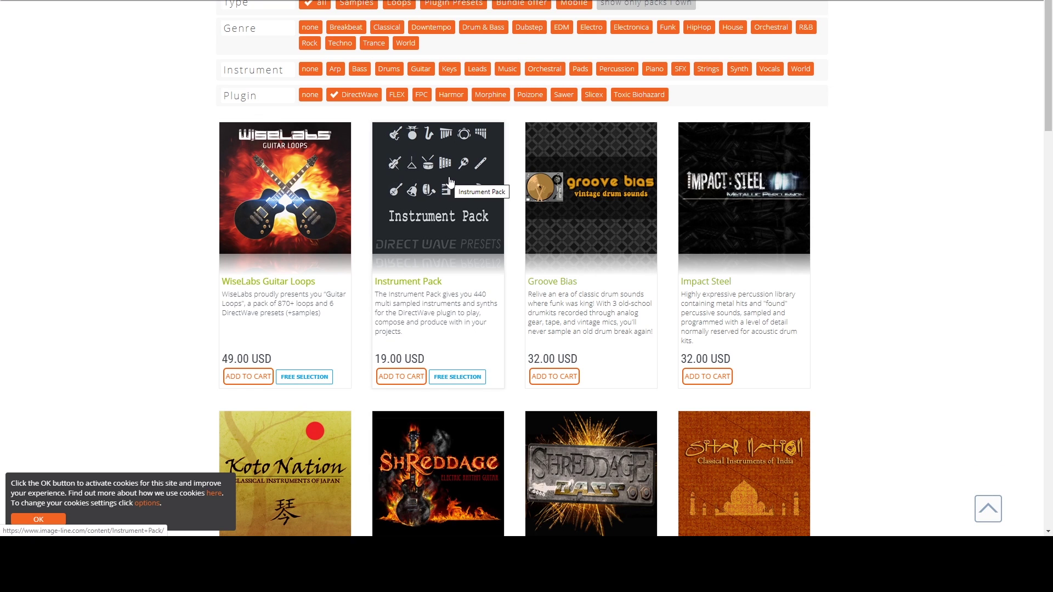
scroll(450, 181, "down", 2)
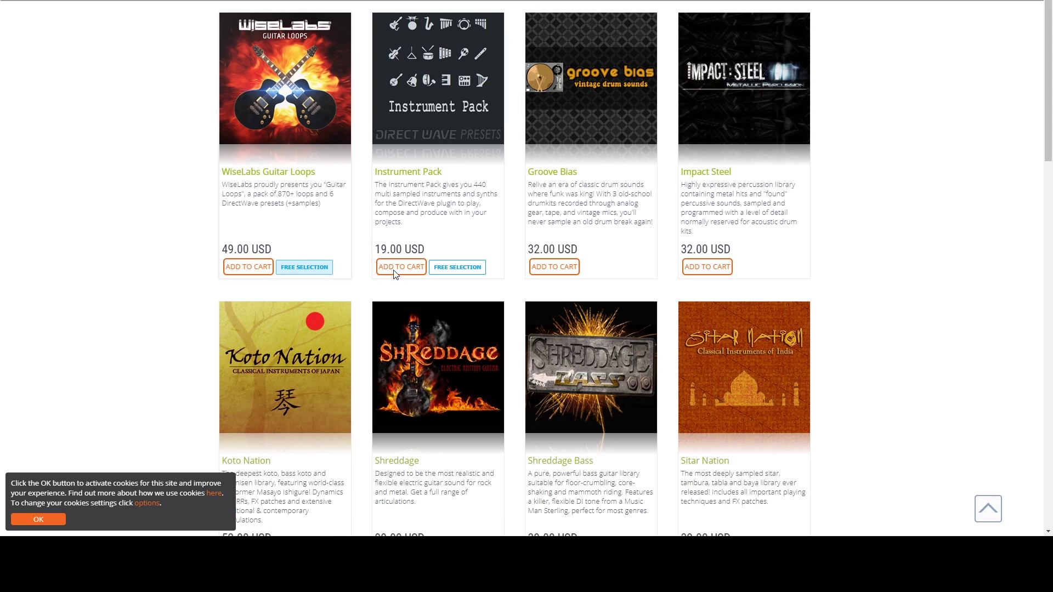
scroll(466, 272, "down", 3)
scroll(465, 272, "down", 15)
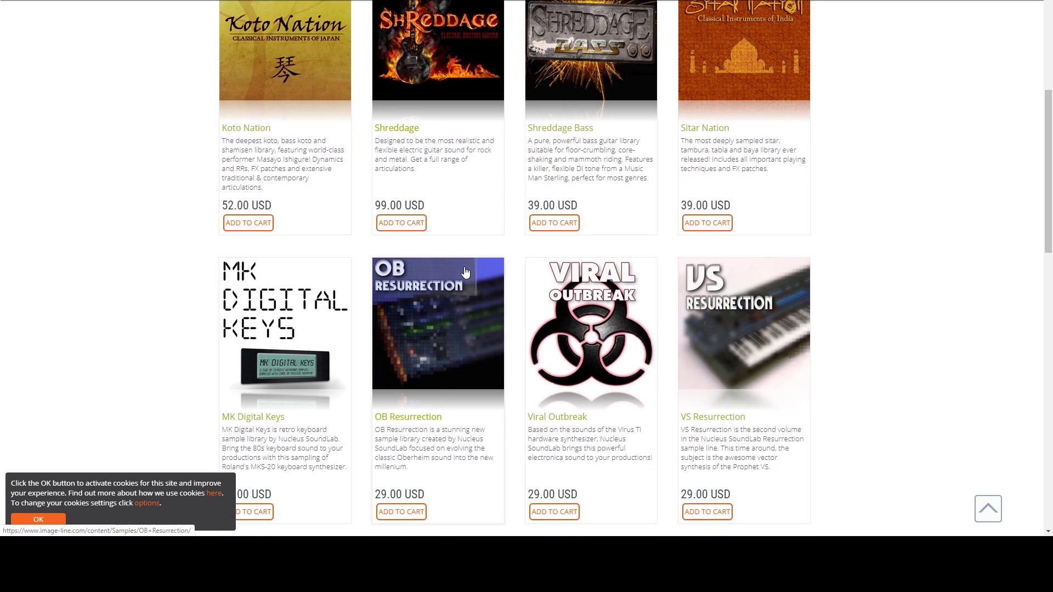
scroll(497, 202, "up", 3)
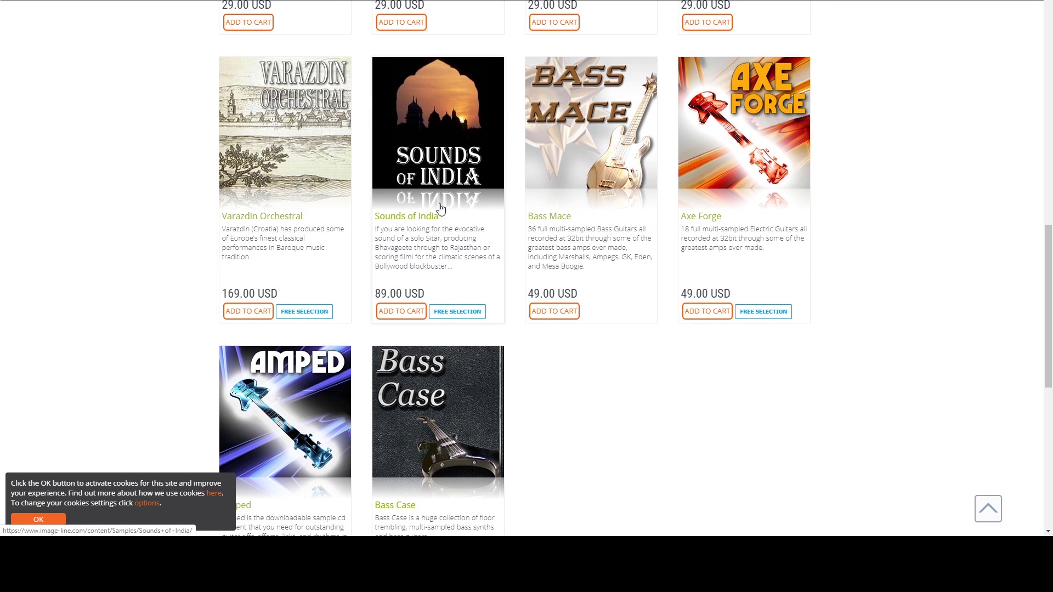
left_click(460, 311)
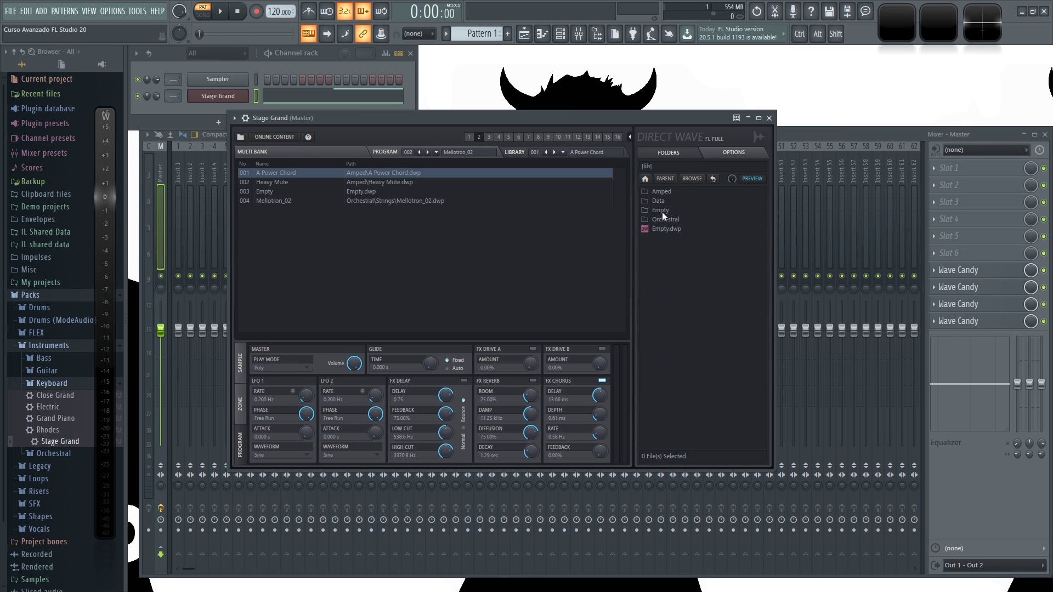
Load A Power Chord.dwp from DirectWave's Amped library folder into program slot 2 and also into slot 1.
left_click(666, 192)
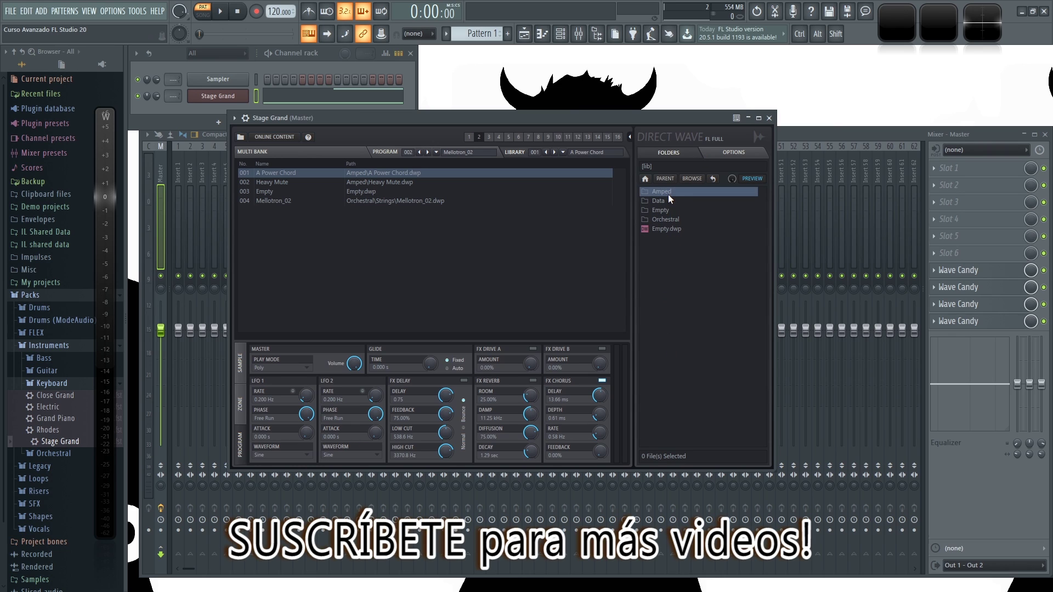
double_click(665, 192)
double_click(683, 210)
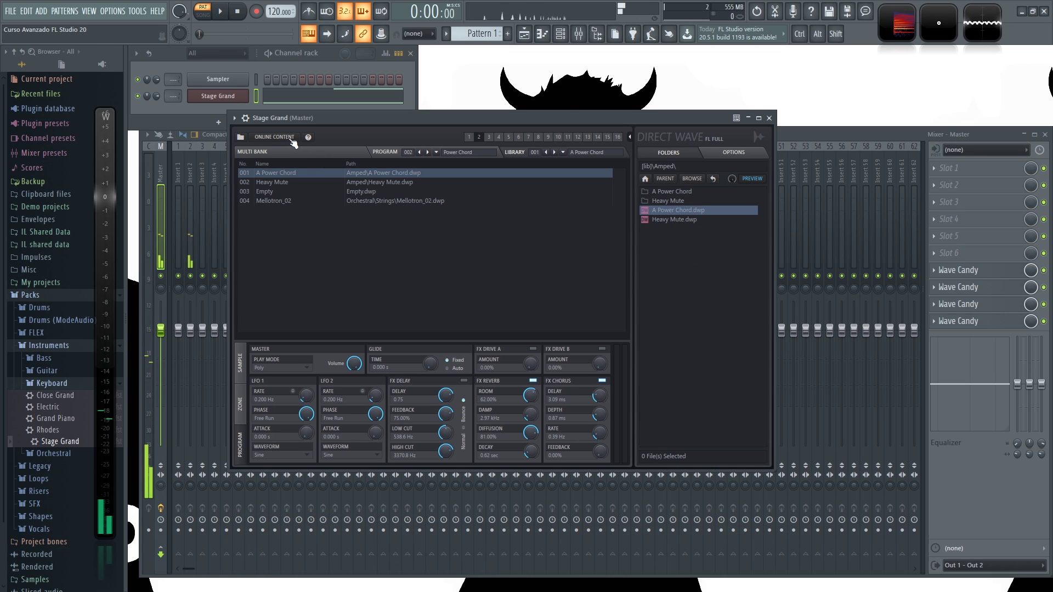
double_click(677, 210)
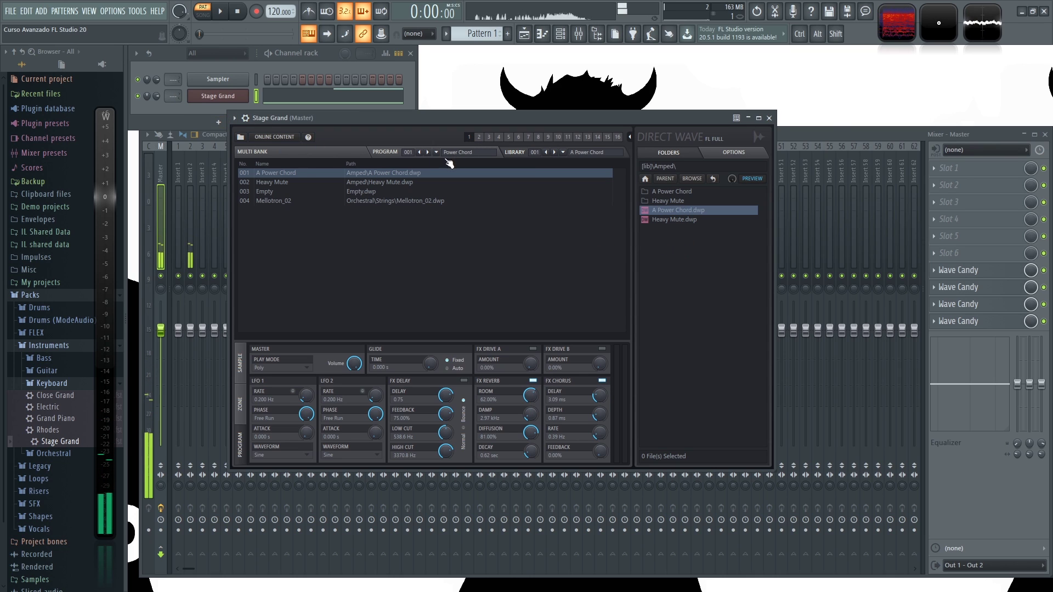
Raise slot 1's volume in the multi bank, load Heavy Mute.dwp from the Amped folder into it and show its zones.
left_click(337, 153)
left_click_drag(496, 173, 518, 173)
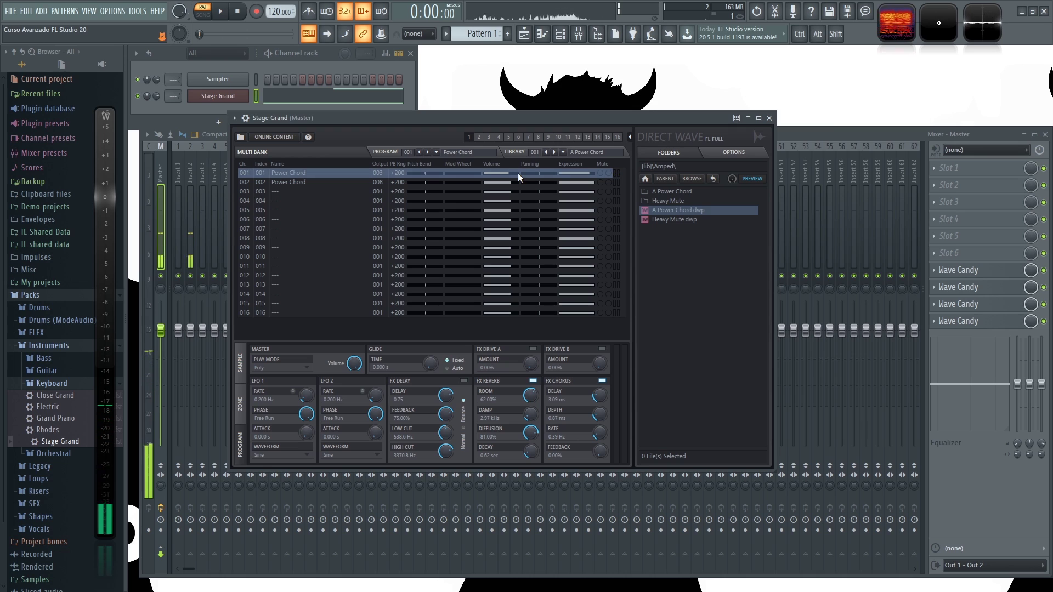
left_click(677, 220)
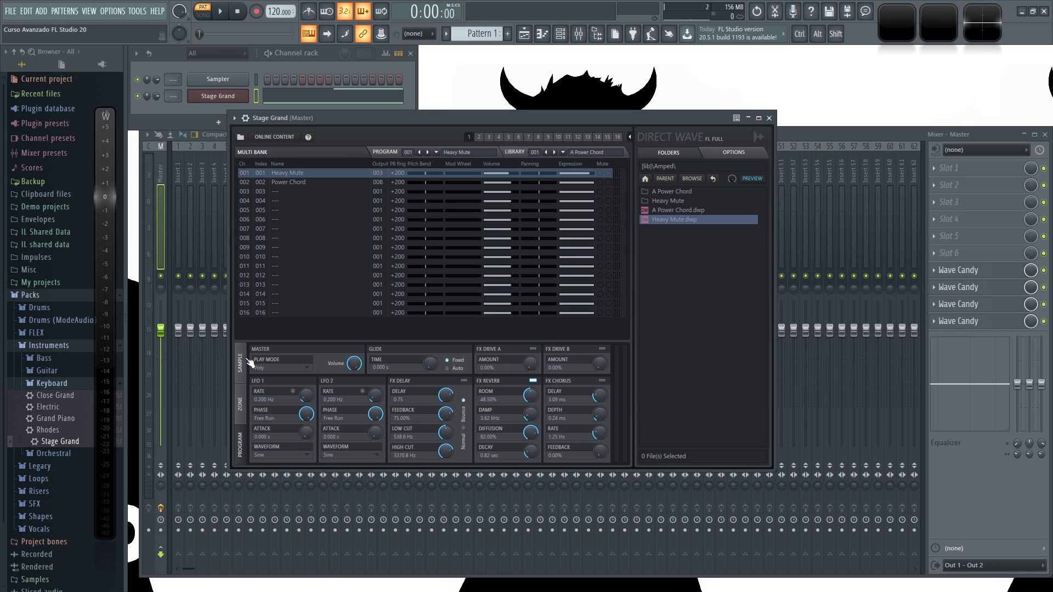
left_click(392, 154)
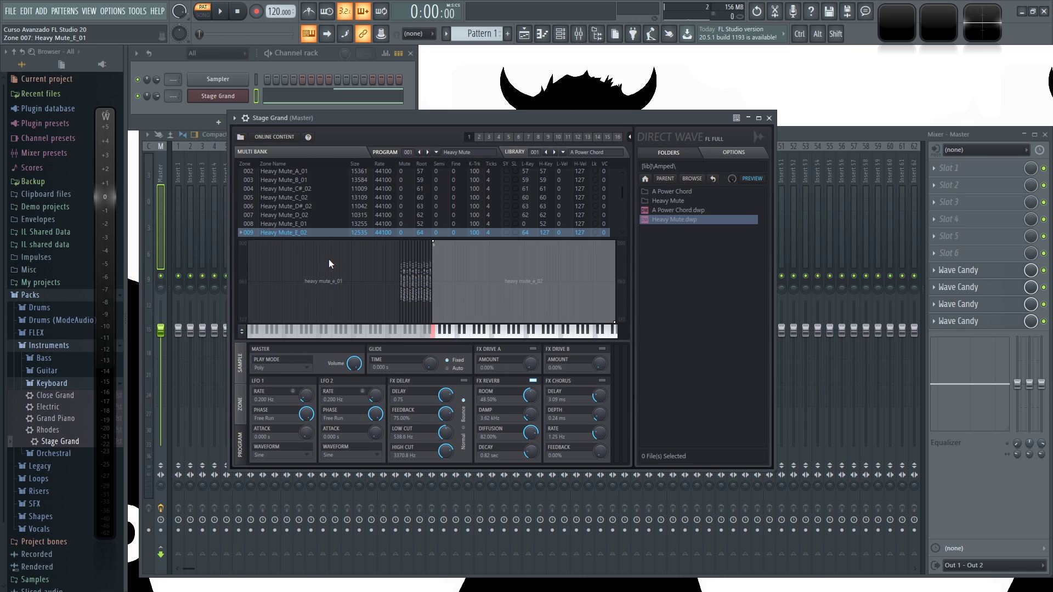
Show the sample waveform of zone Heavy Mute_E_02 and try several keys on the zone keyboard.
left_click(240, 363)
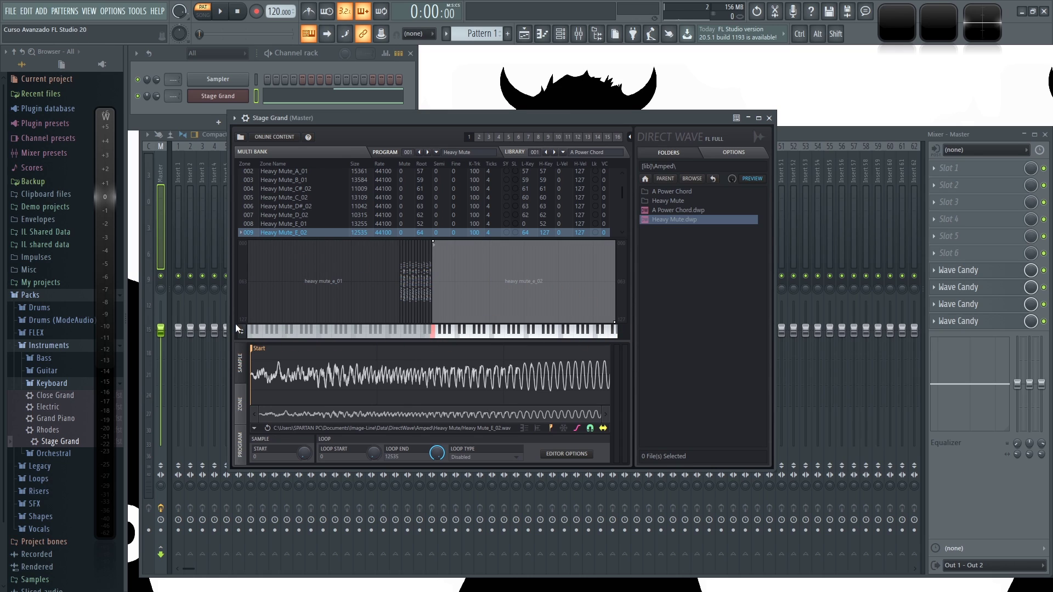
left_click(256, 334)
left_click(403, 340)
left_click(404, 339)
left_click(403, 340)
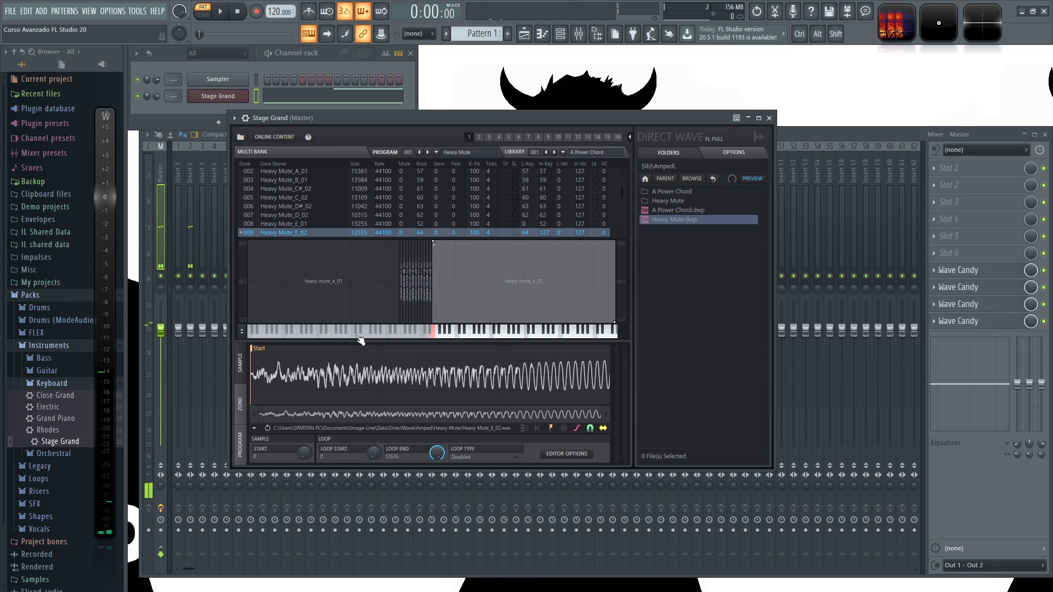
Select zone Heavy Mute_E_01 and audition several keys within its key range.
left_click(311, 281)
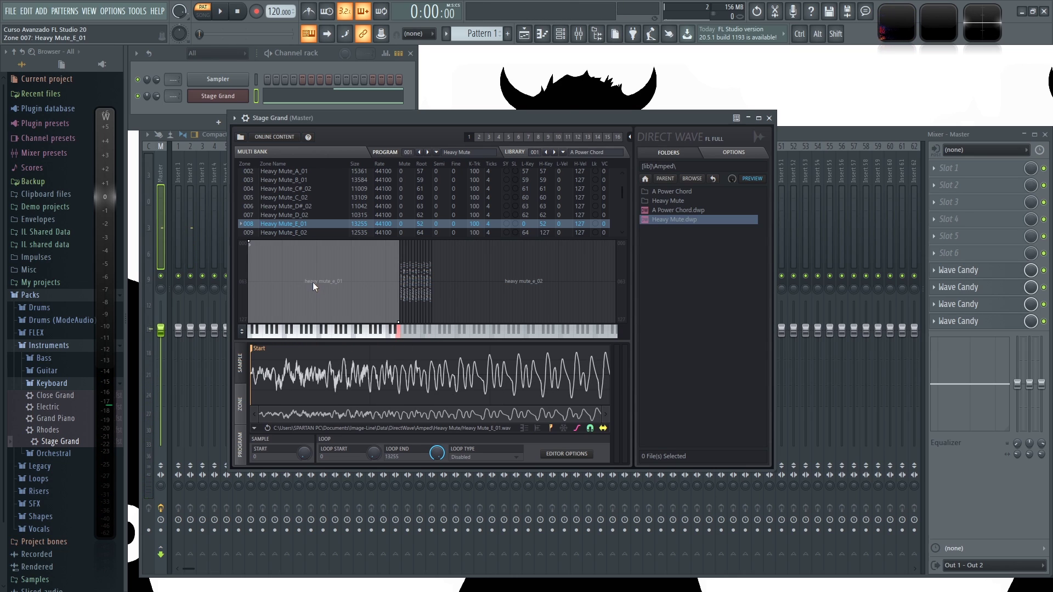
left_click(387, 333)
left_click(301, 333)
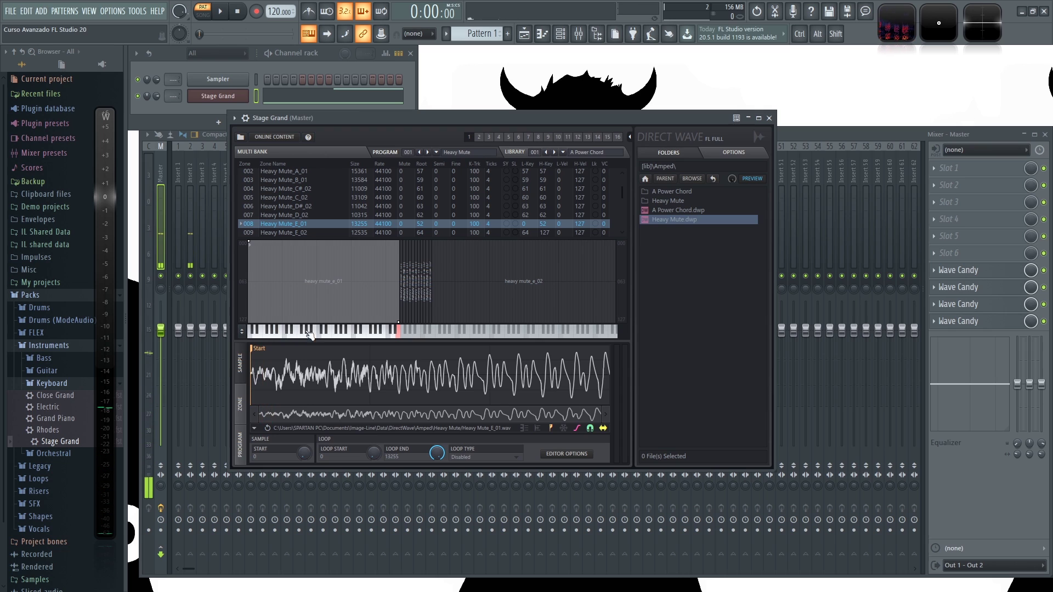
left_click(367, 333)
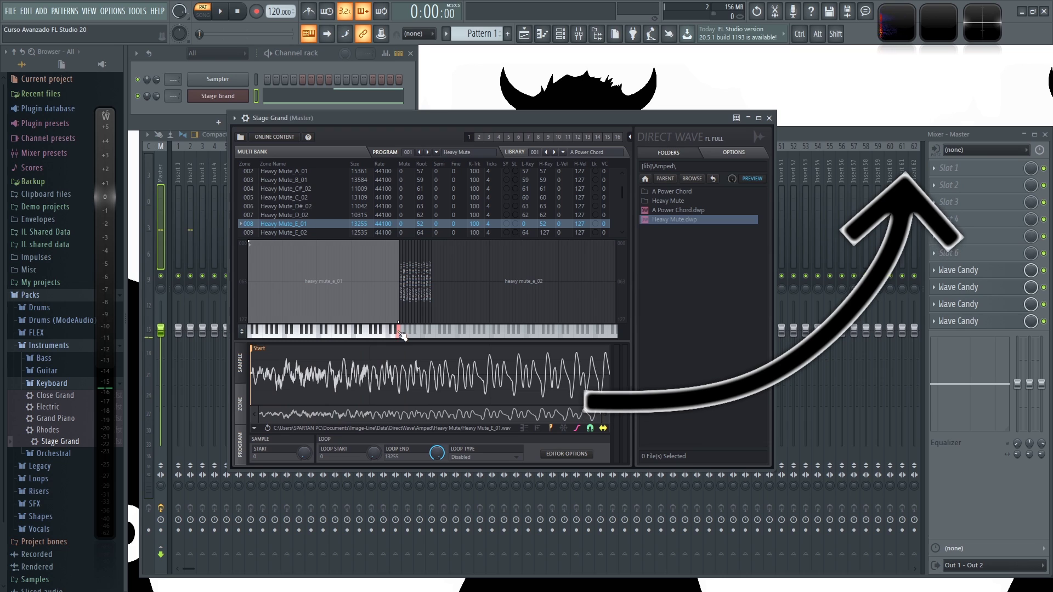
Alternate between the single-key zones Heavy Mute_F_01 and Heavy Mute_F#_01 and audition their samples.
left_click(401, 294)
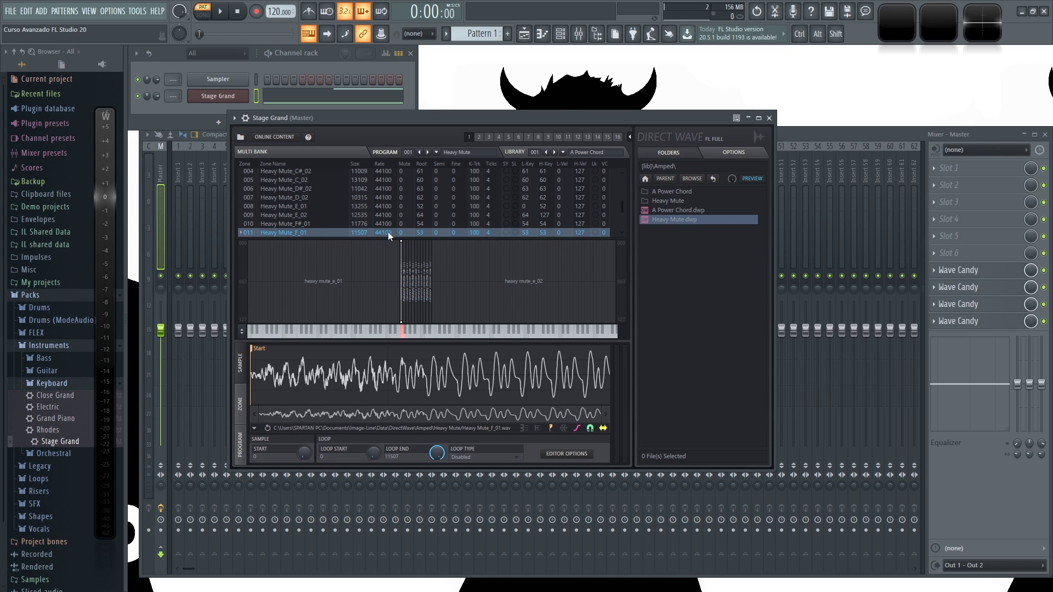
left_click(296, 232)
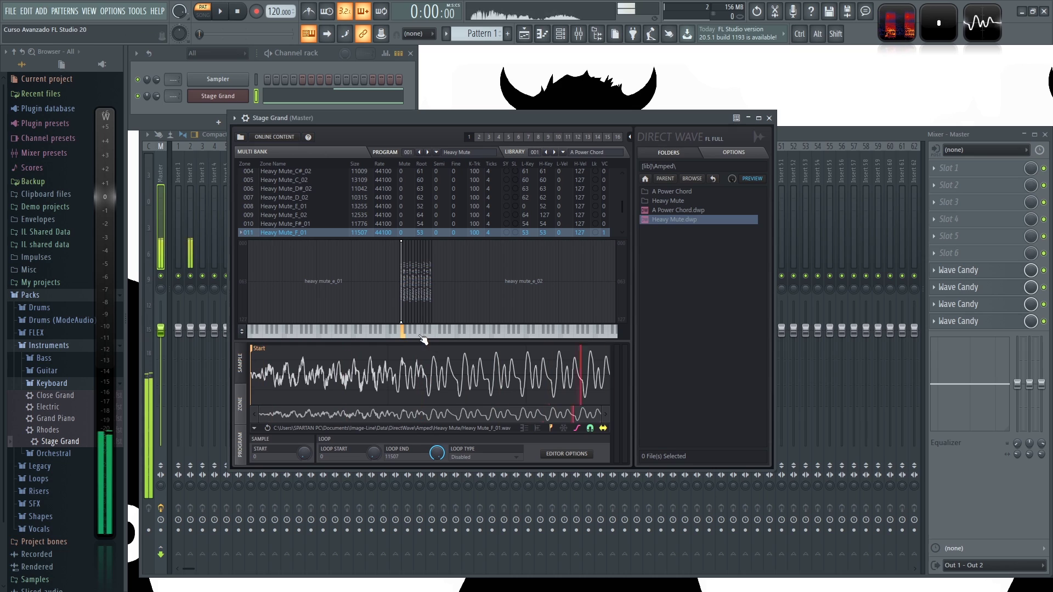
left_click(403, 299)
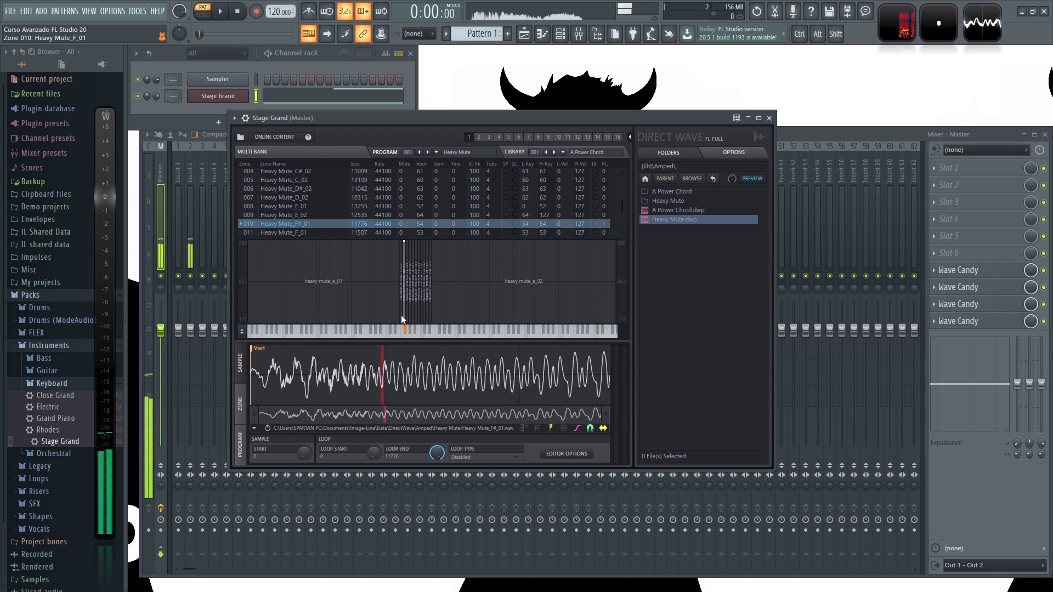
left_click(400, 315)
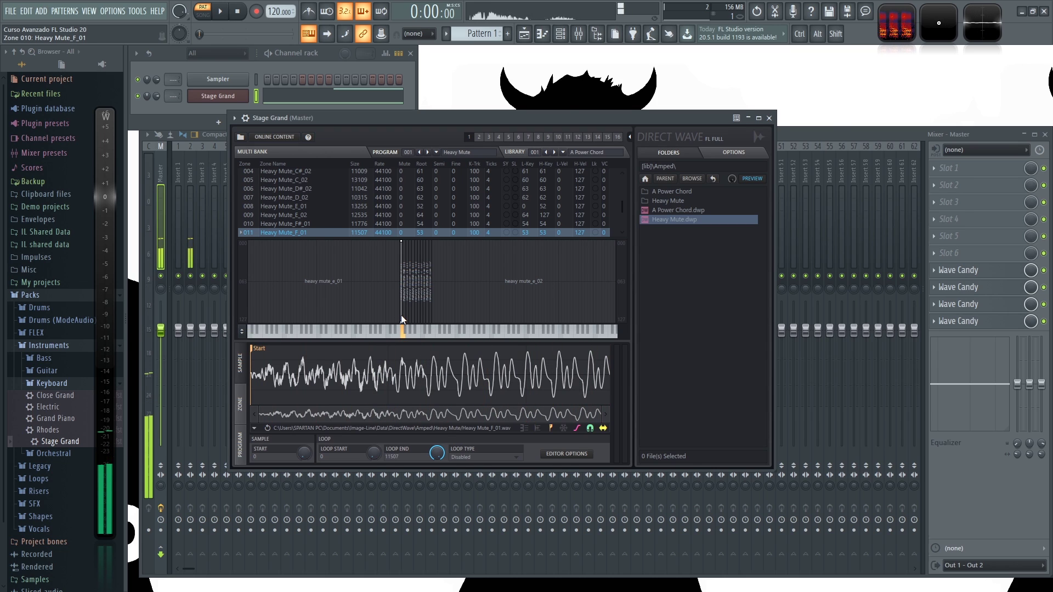
left_click(404, 314)
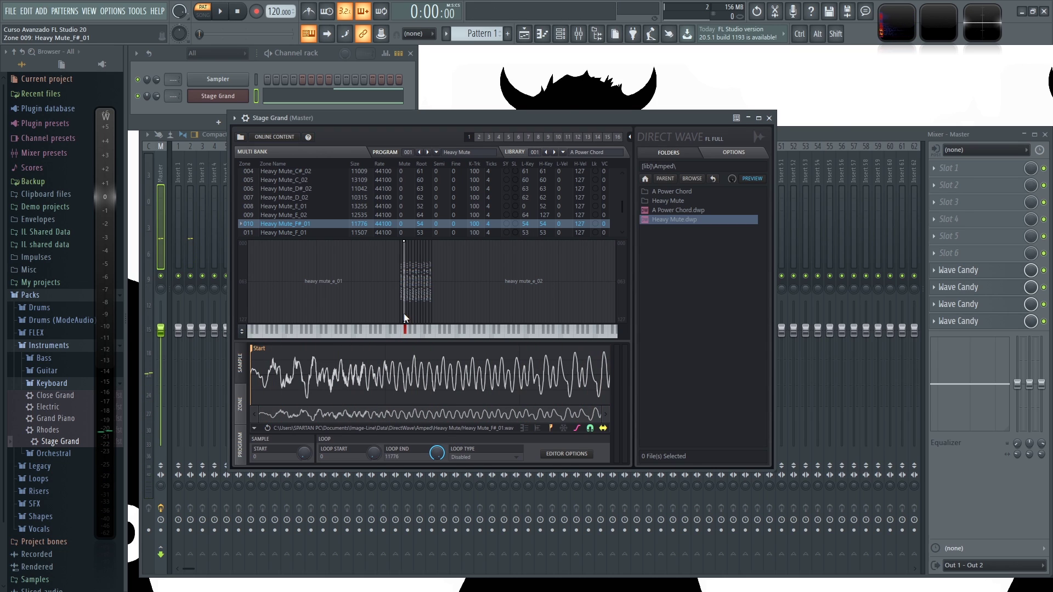
left_click(400, 314)
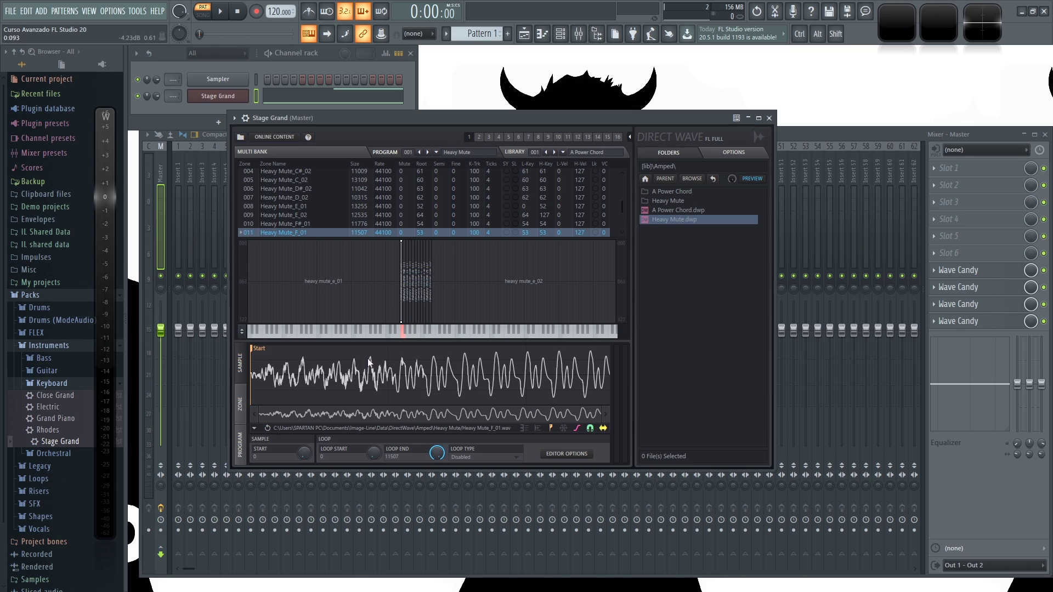
Move zone Heavy Mute_F_01's sample start to about 4344 and its loop start to about 126.
left_click(246, 369)
mouse_move(302, 455)
left_mouse_down()
mouse_move(302, 428)
mouse_move(302, 458)
mouse_move(302, 449)
left_mouse_up()
left_click_drag(373, 452, 373, 442)
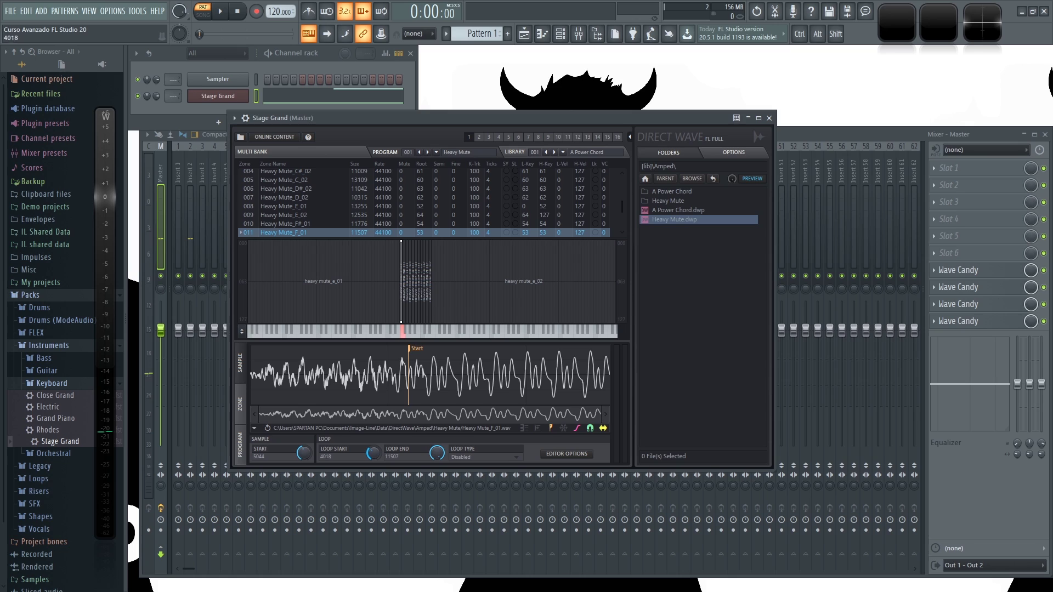
left_click_drag(303, 452, 302, 458)
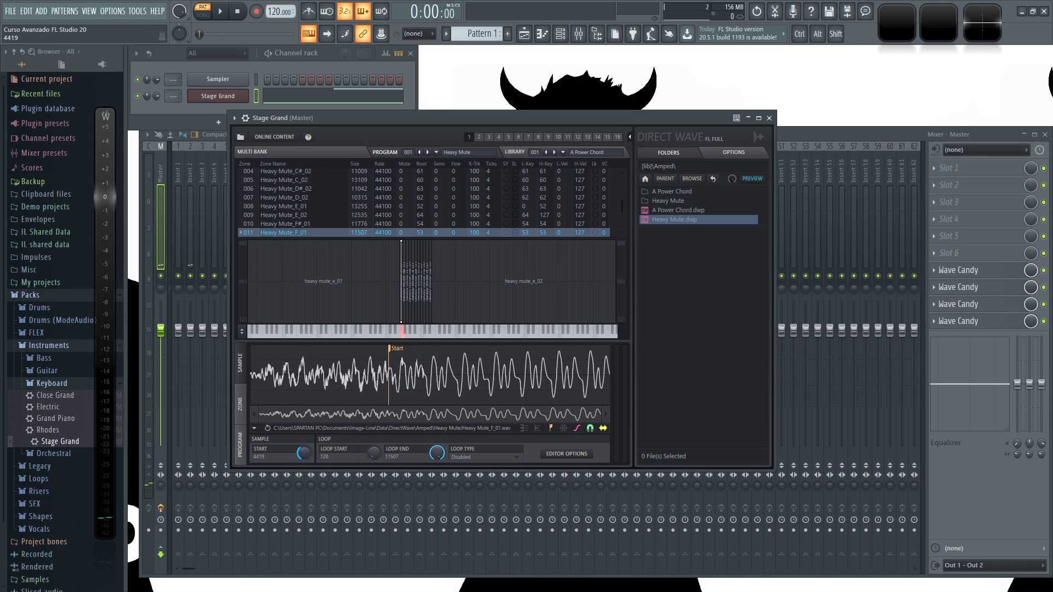
Set Heavy Mute_F_01's loop type to Bounce, place the loop from about 7176 to 10120 and audition it.
left_click(465, 457)
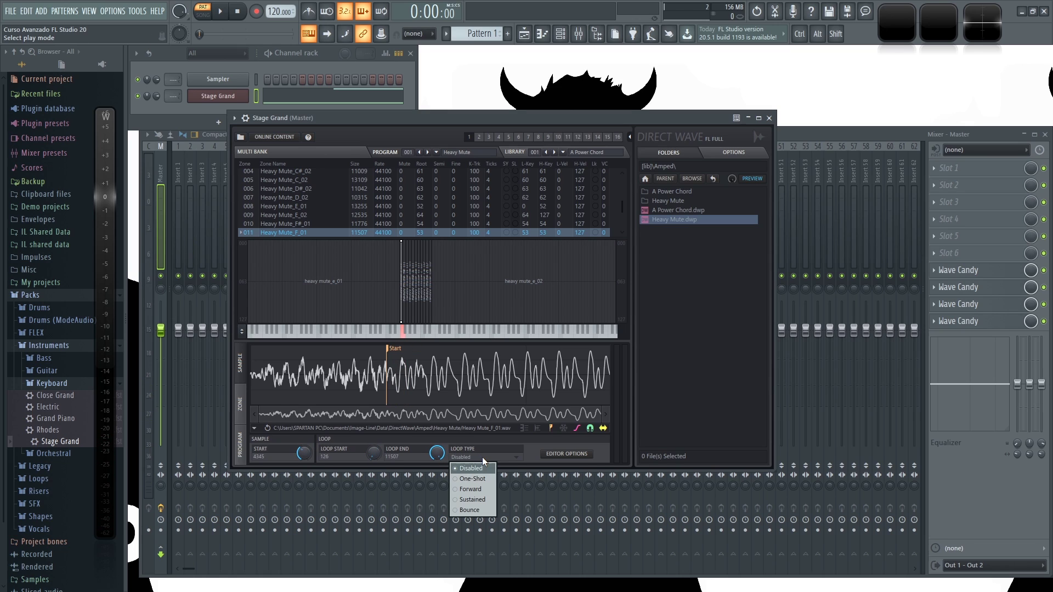
left_click(474, 510)
left_click_drag(260, 406, 267, 410)
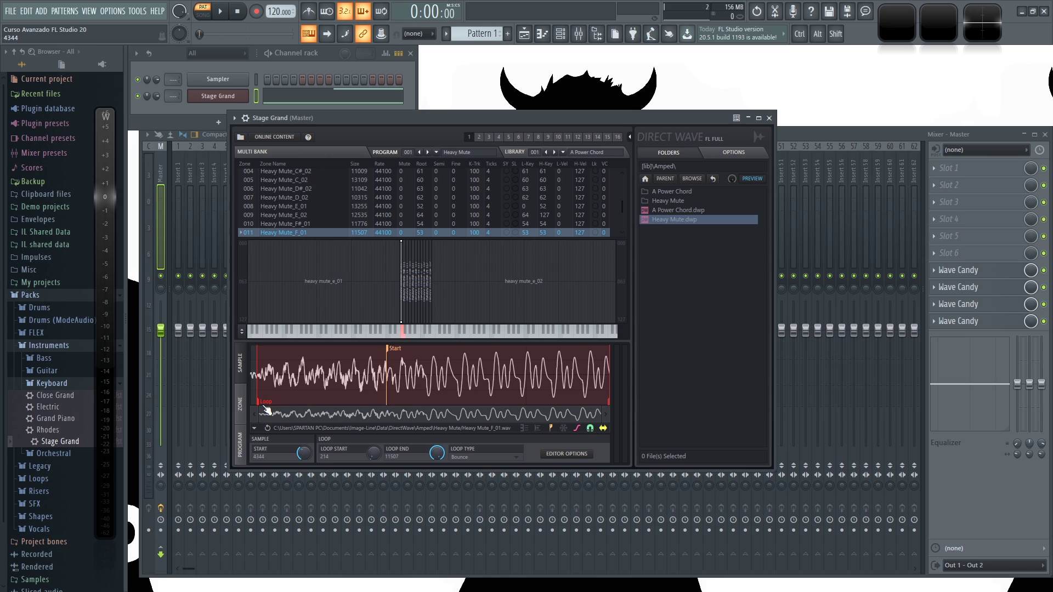
left_click_drag(267, 407, 506, 407)
left_click_drag(608, 410, 475, 408)
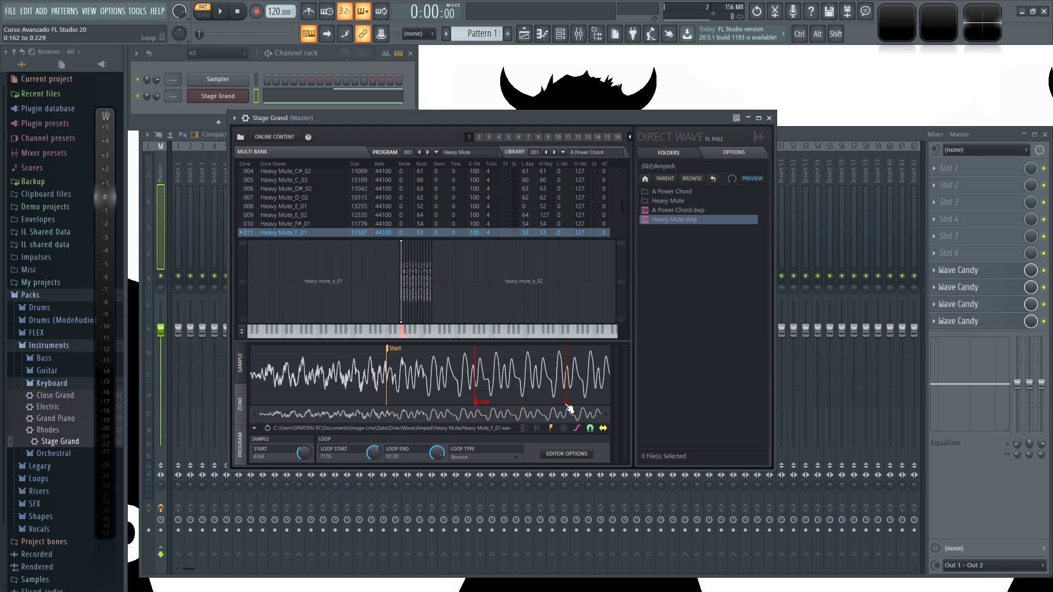
left_click(402, 332)
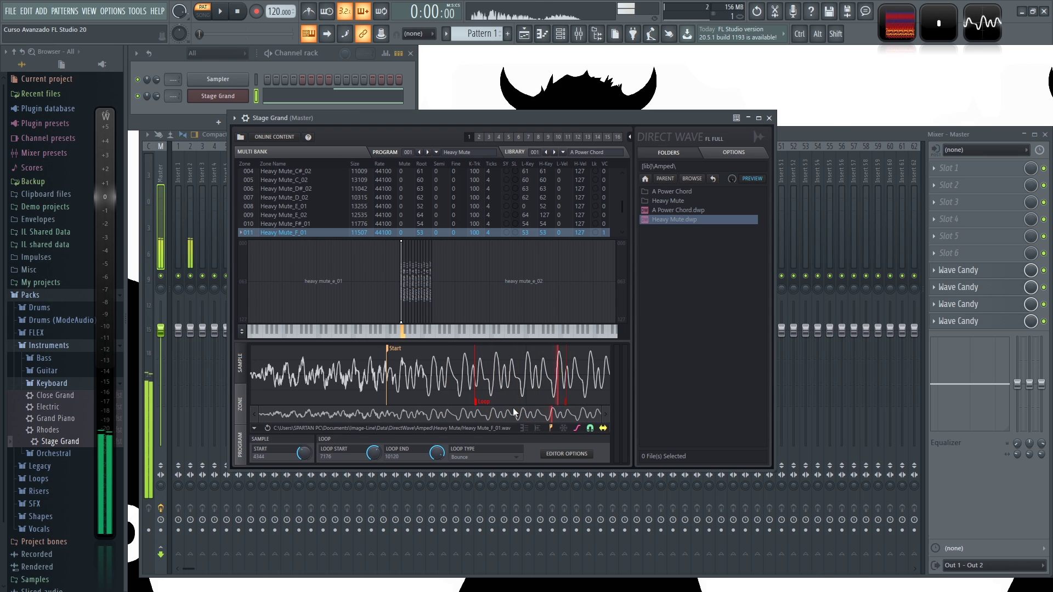
Return Heavy Mute_F_01's sample start to 0 and place its loop from about 6018 to 11505.
left_click_drag(389, 349, 252, 351)
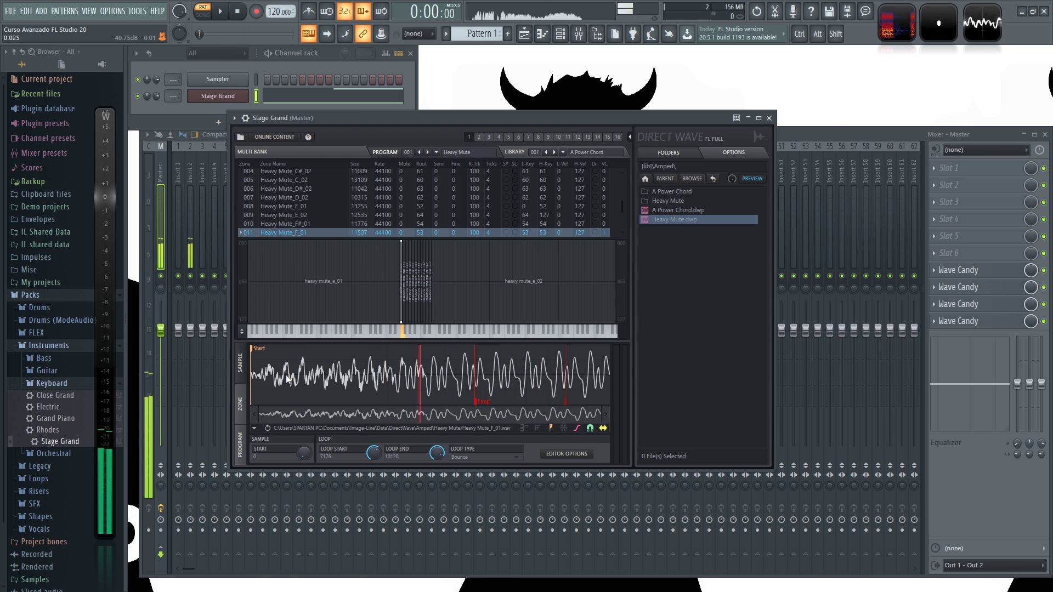
left_click_drag(475, 403, 344, 403)
left_click_drag(568, 403, 607, 403)
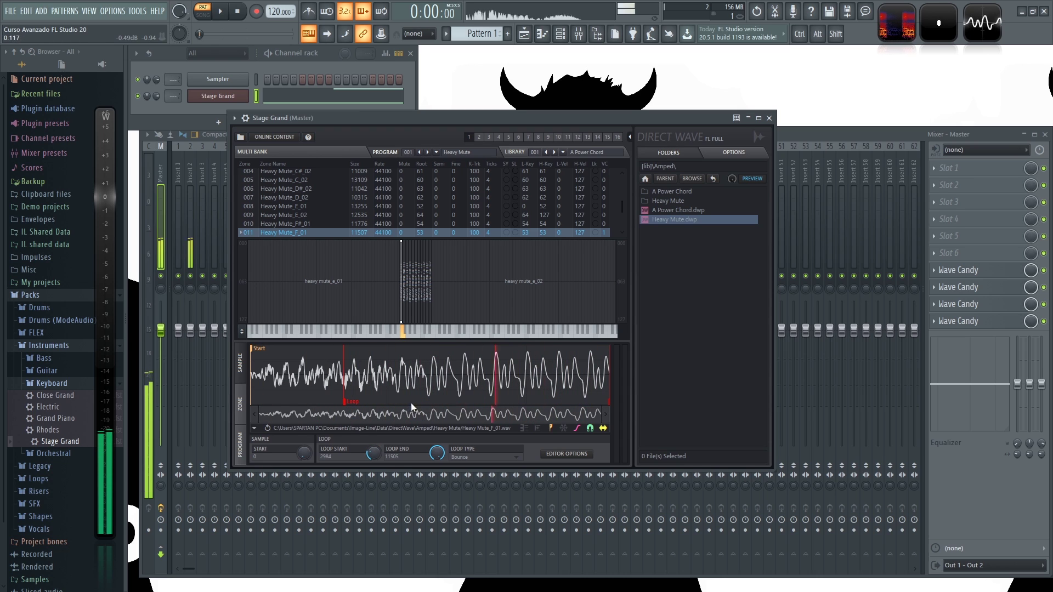
mouse_move(362, 406)
left_mouse_down()
mouse_move(537, 406)
mouse_move(427, 408)
mouse_move(448, 406)
left_mouse_up()
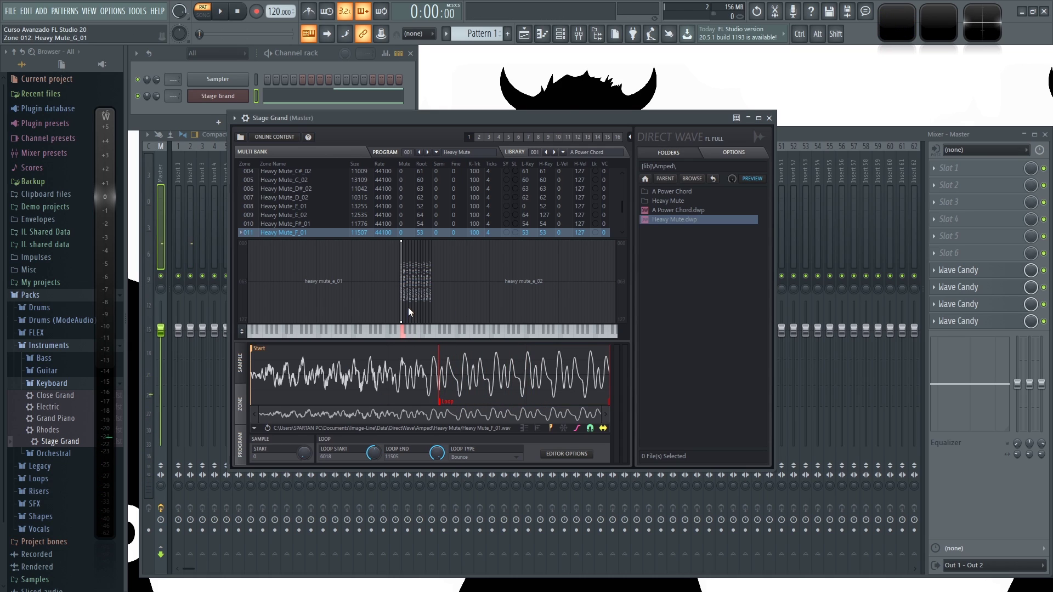
Give zone Heavy Mute_E_01 a Sustained loop with its loop start at about 8991.
left_click(399, 294)
left_click(360, 277)
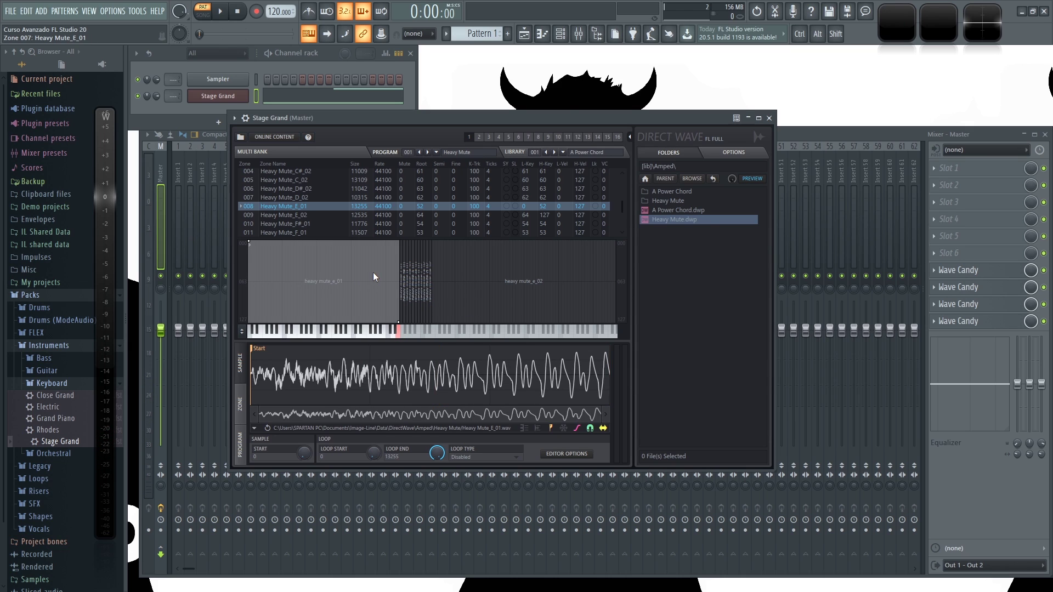
left_click(372, 272)
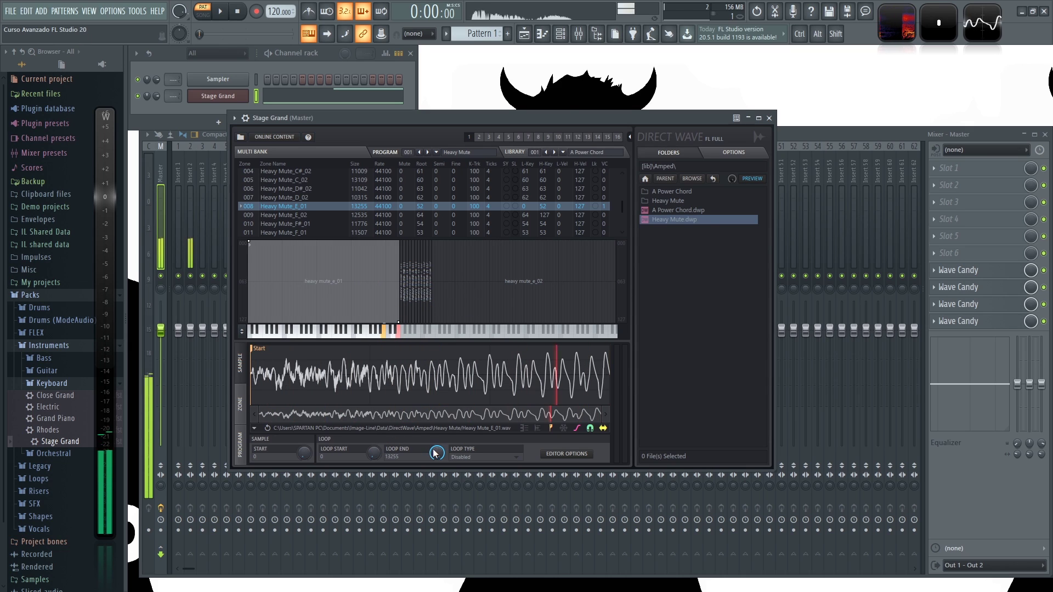
left_click(486, 453)
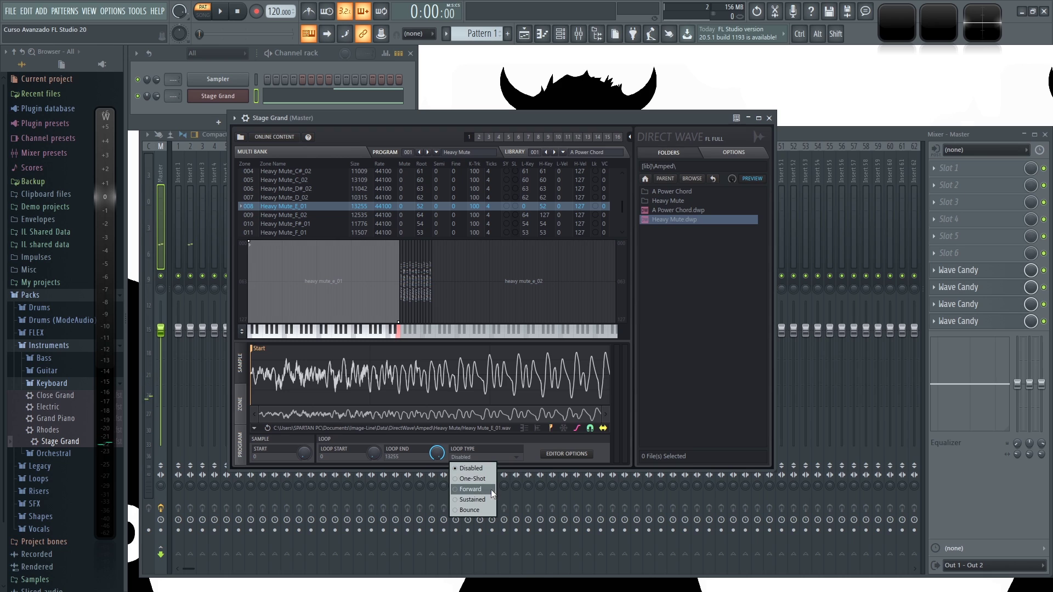
left_click(479, 498)
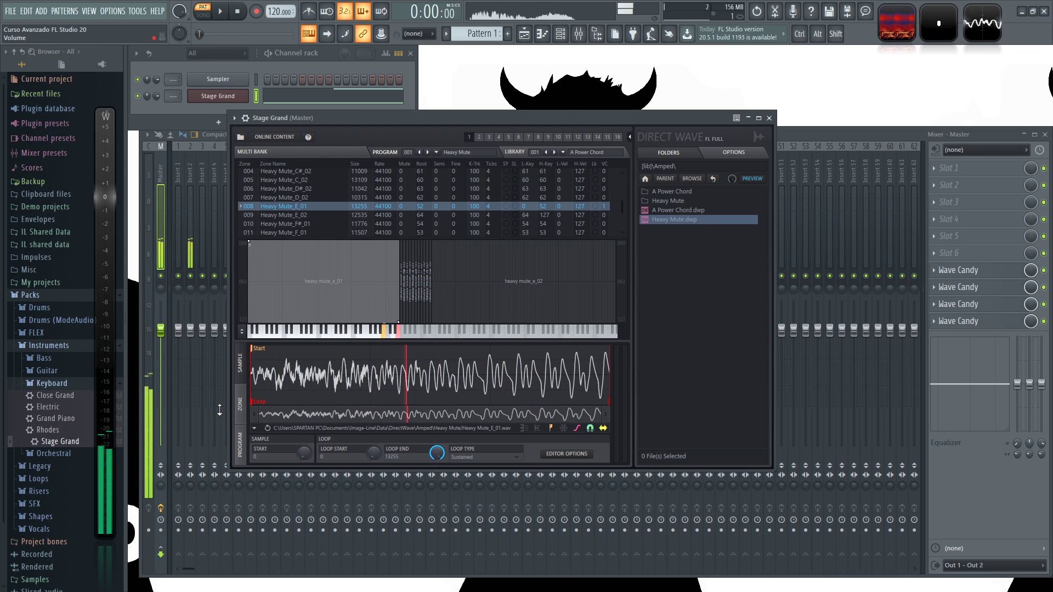
mouse_move(253, 402)
left_mouse_down()
mouse_move(597, 411)
mouse_move(482, 410)
mouse_move(495, 409)
left_mouse_up()
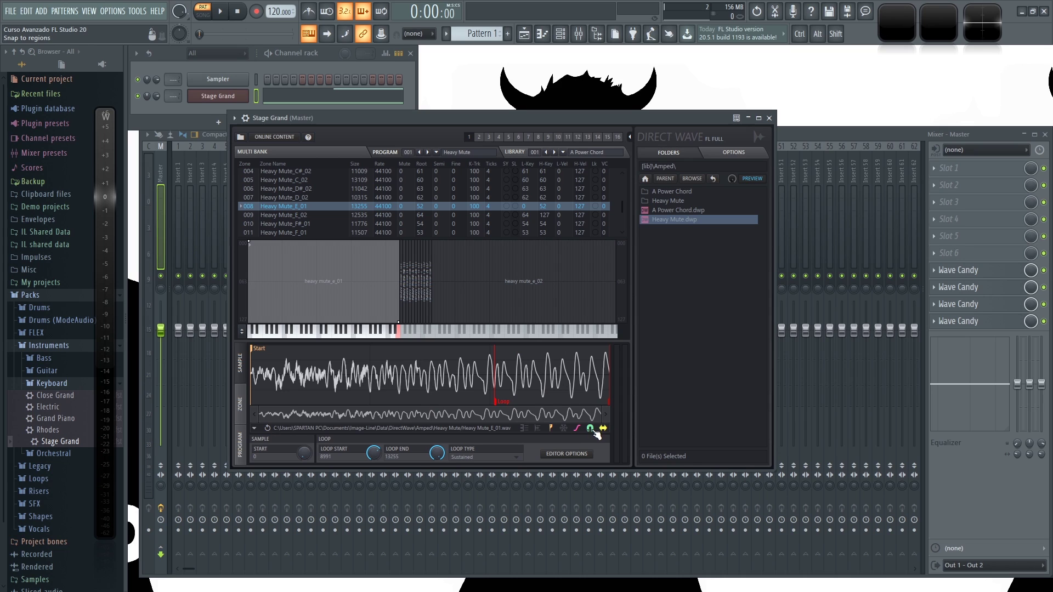
right_click(464, 383)
mouse_move(489, 387)
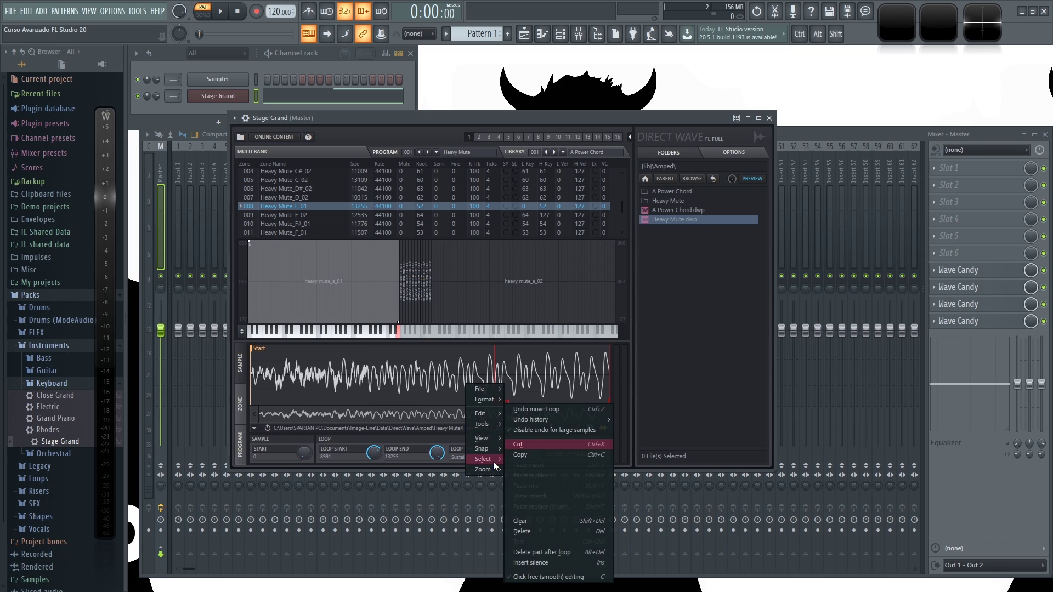
mouse_move(492, 448)
left_click(496, 117)
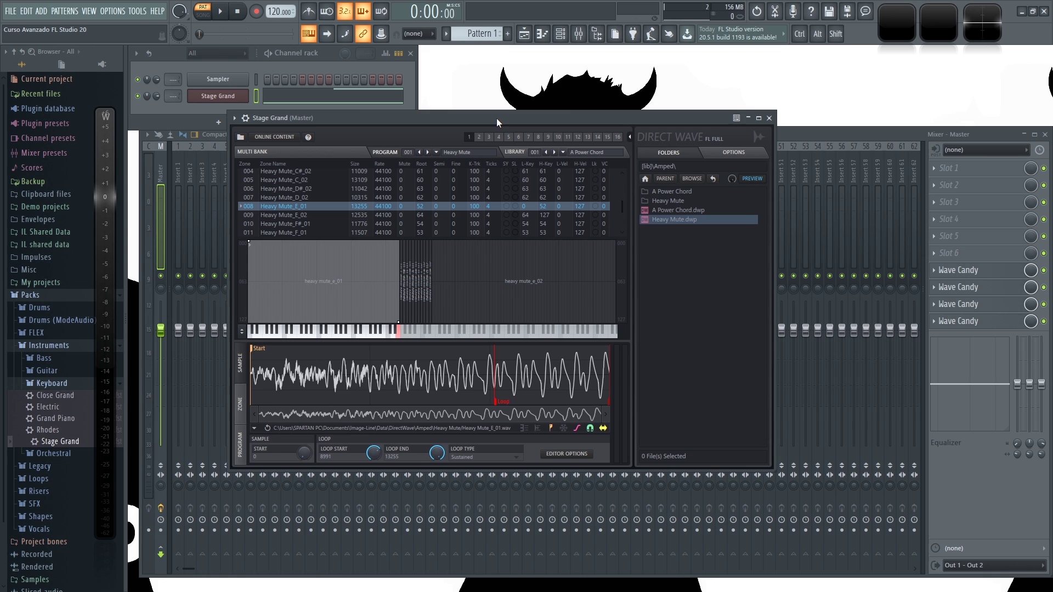
left_click_drag(496, 118, 502, 121)
Compare the zone settings with the program settings, return to the zone settings and select zone Heavy Mute_E_02.
left_click(247, 409)
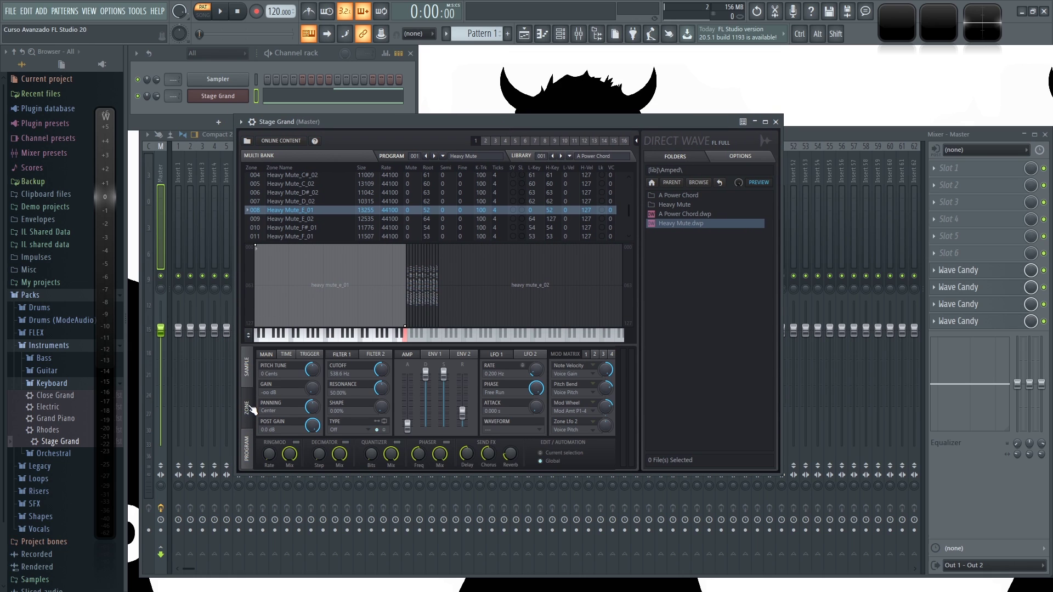
left_click(442, 335)
left_click(251, 449)
left_click(247, 409)
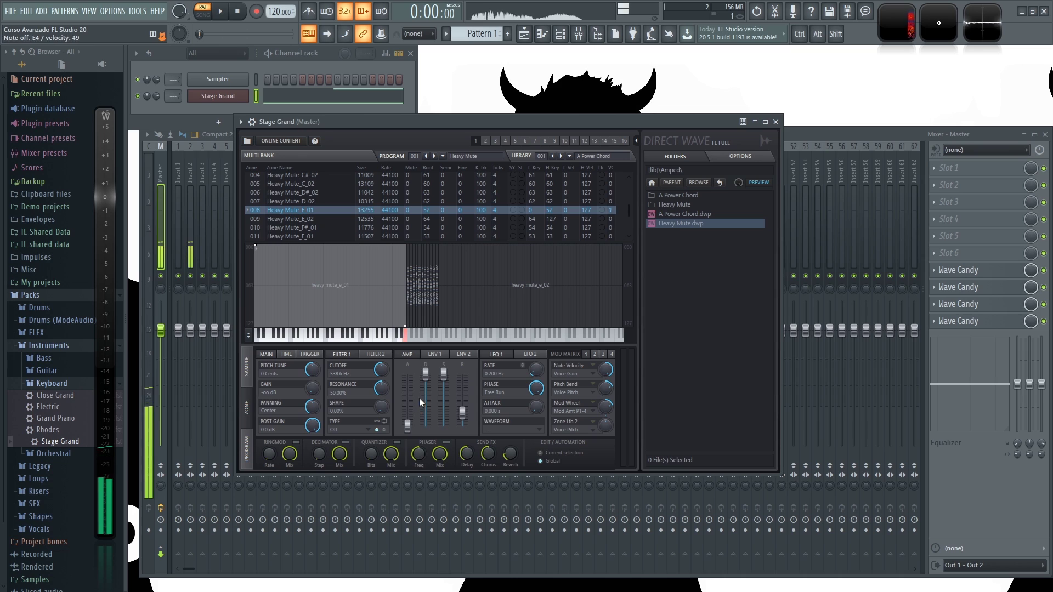
left_click(475, 299)
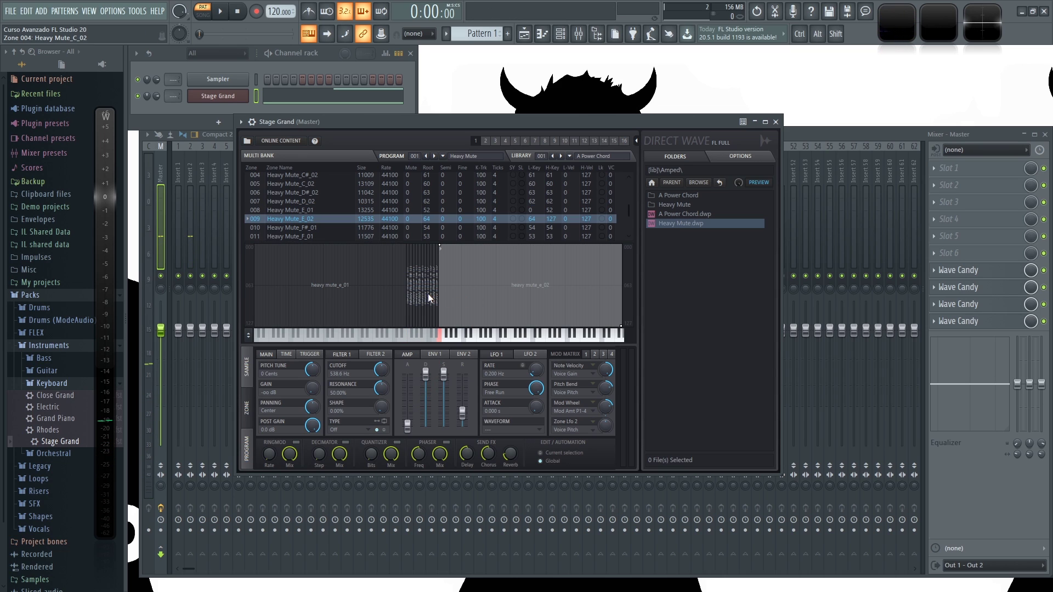
Select zone Heavy Mute_F#_01, try a longer amp attack on it and bring the attack back to minimum.
left_click(411, 294)
left_click_drag(409, 426, 408, 396)
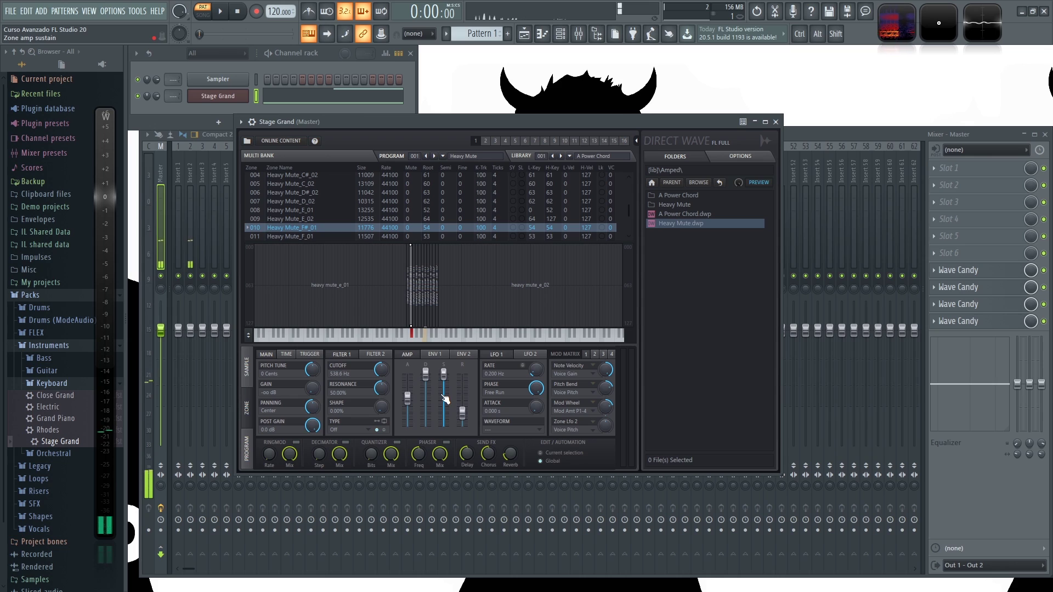
left_click_drag(407, 398, 408, 426)
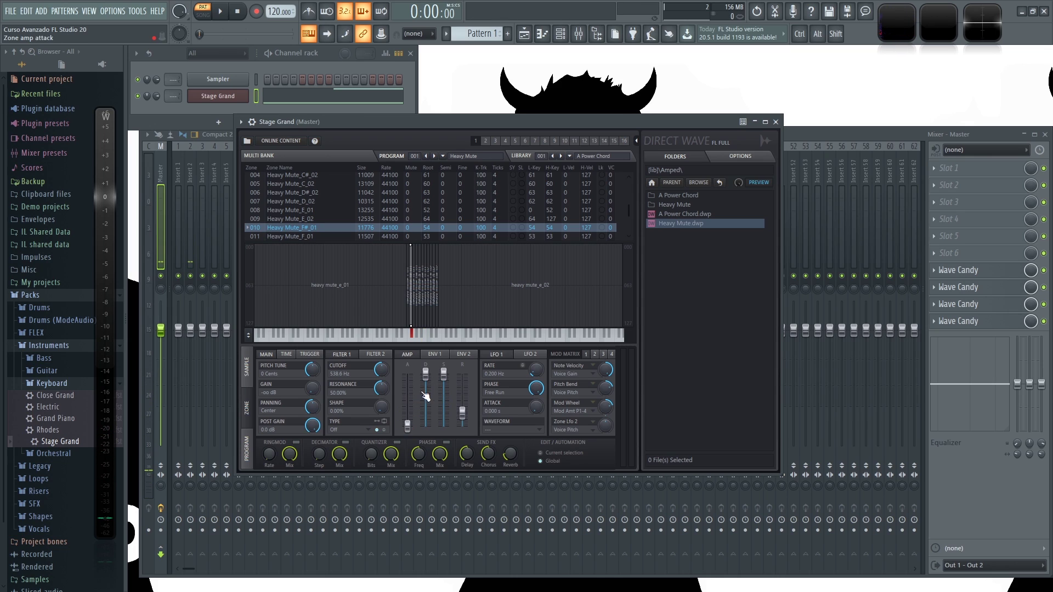
Compare the zone's amp envelope with its Env 1 settings, leaving Env 1 shown.
left_click(436, 355)
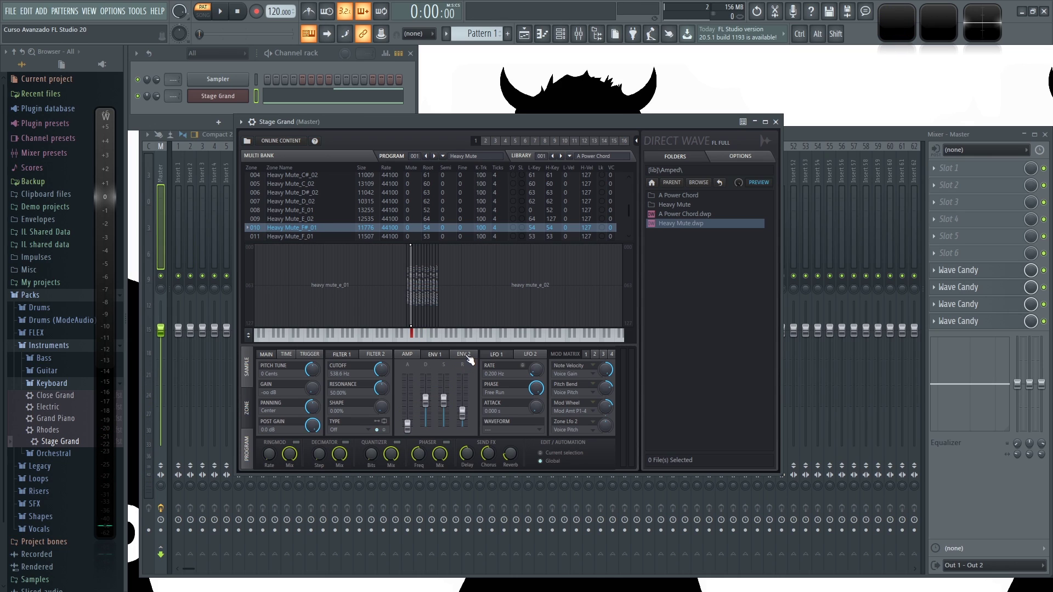
left_click(409, 355)
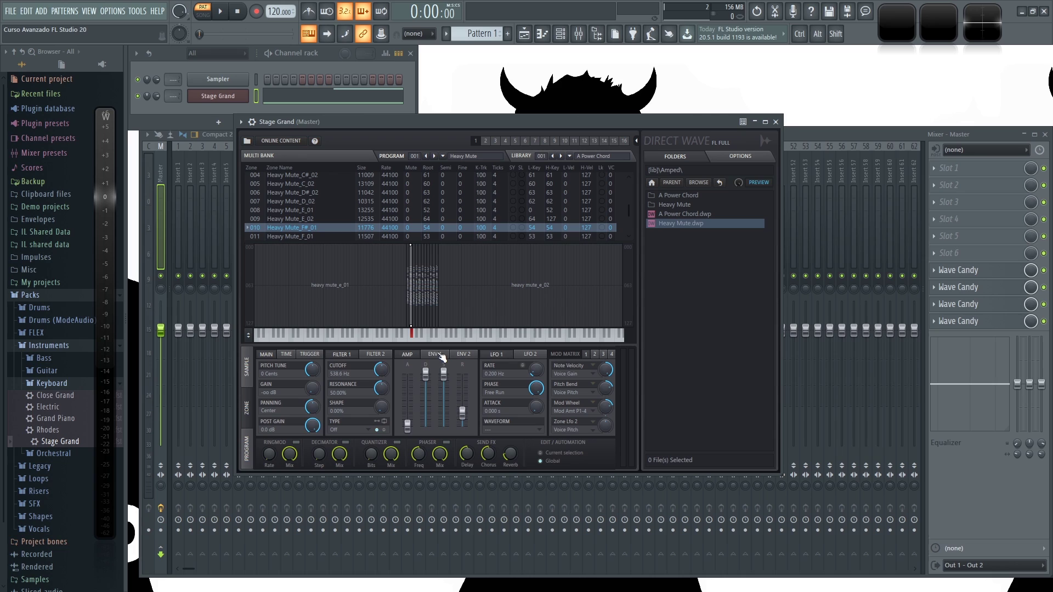
left_click(442, 357)
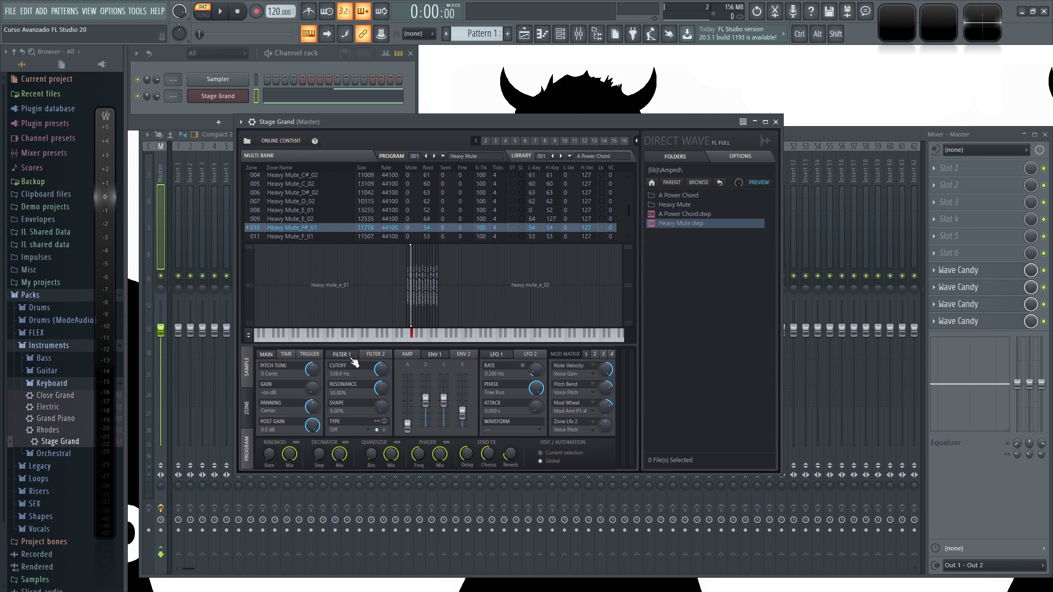
Show zone Heavy Mute_F#_01's LFO 2, try its pitch tune and panning, and set gain to about -0.4 dB and post gain to about -4.2 dB.
left_click(528, 355)
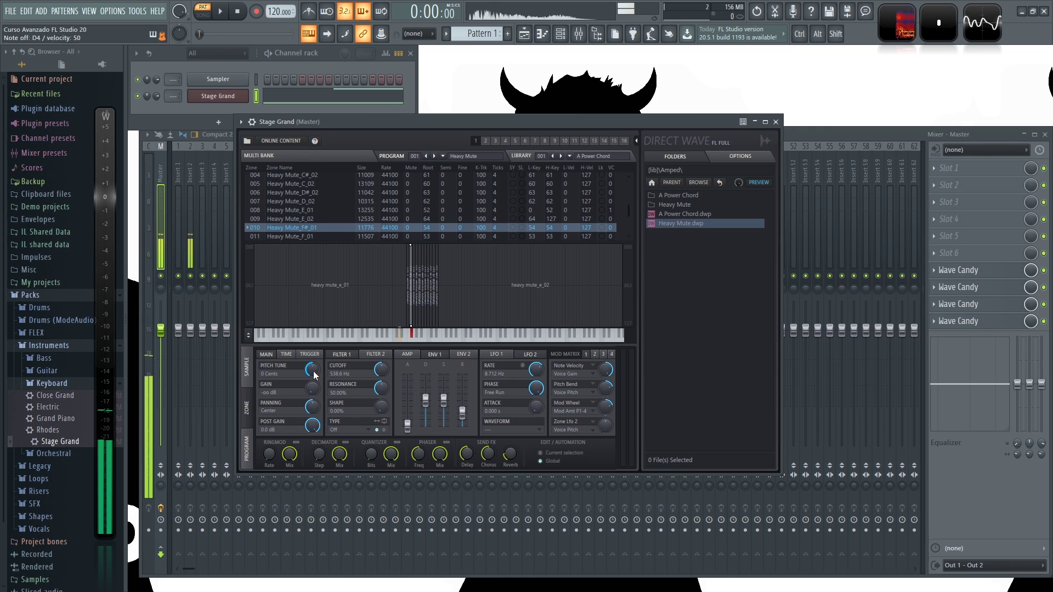
mouse_move(314, 373)
left_mouse_down()
mouse_move(314, 356)
mouse_move(314, 373)
left_mouse_up()
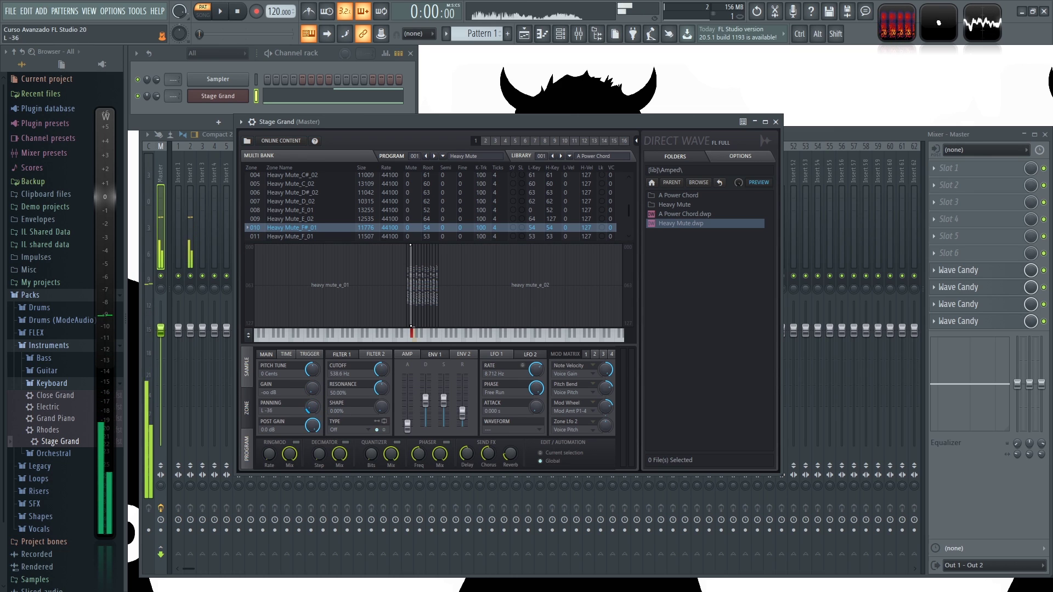
left_click_drag(314, 425, 313, 438)
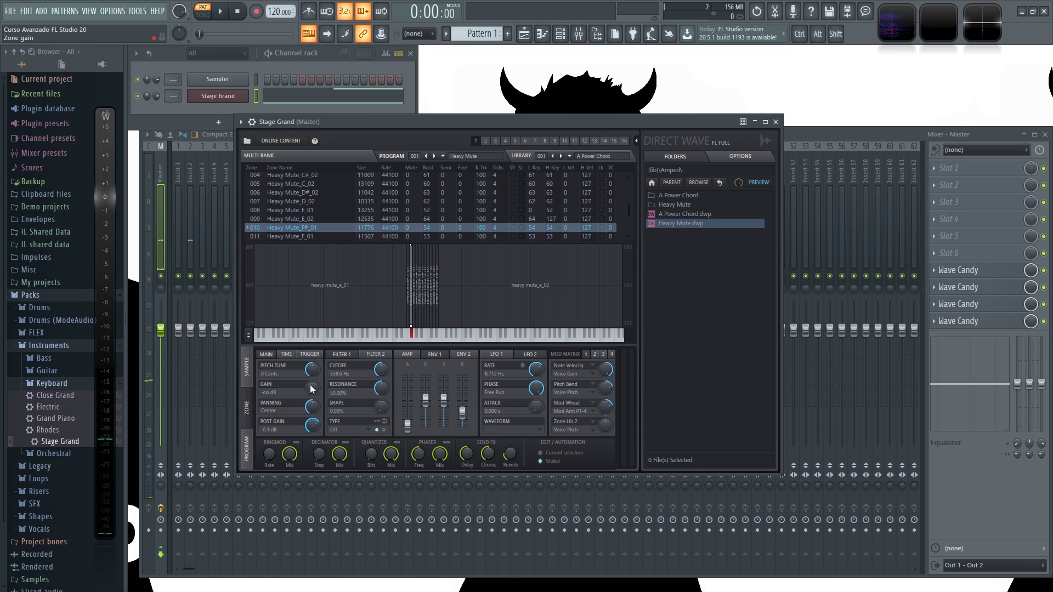
left_click_drag(317, 384, 317, 365)
mouse_move(312, 425)
left_mouse_down()
mouse_move(312, 449)
mouse_move(311, 412)
left_mouse_up()
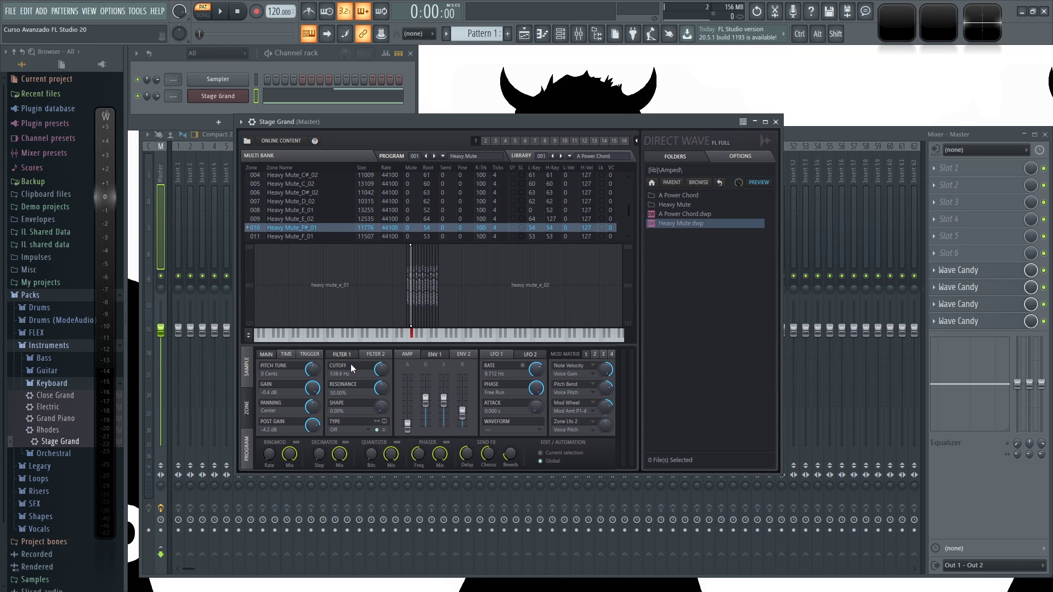
Set the zone's Filter 1 to about 322.6 Hz cutoff, 53.97% resonance and 11.58% shape, and view the filter types, keeping Off.
left_click_drag(380, 370, 393, 381)
left_click_drag(376, 407, 375, 400)
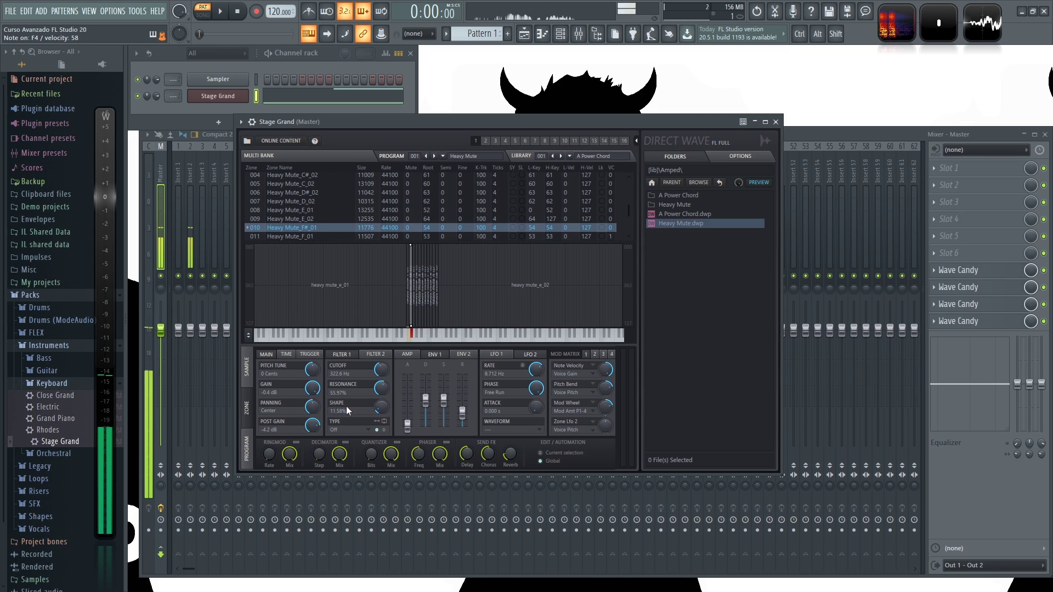
left_click(368, 430)
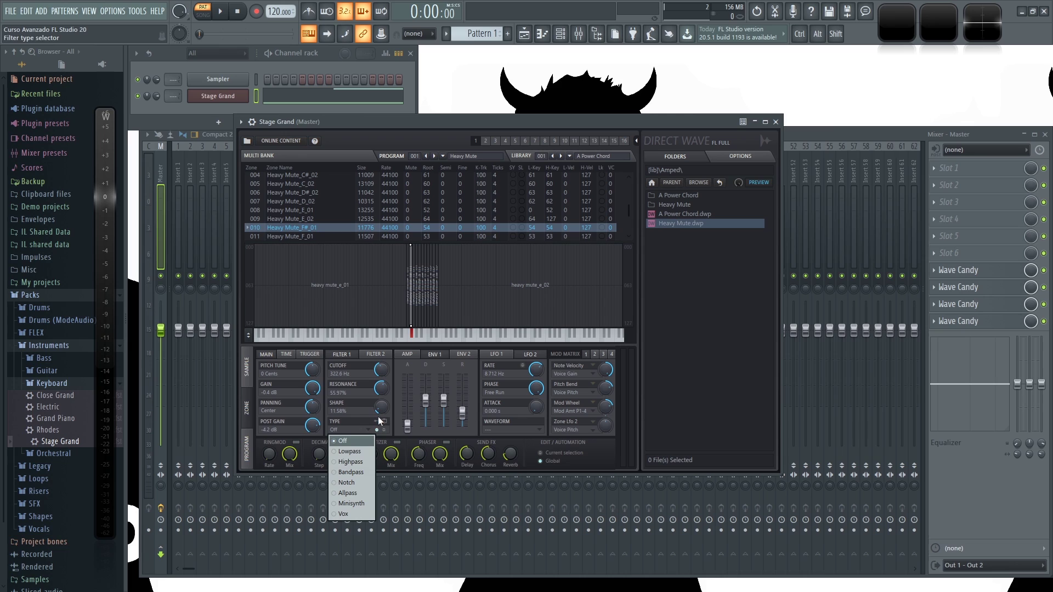
left_click(396, 365)
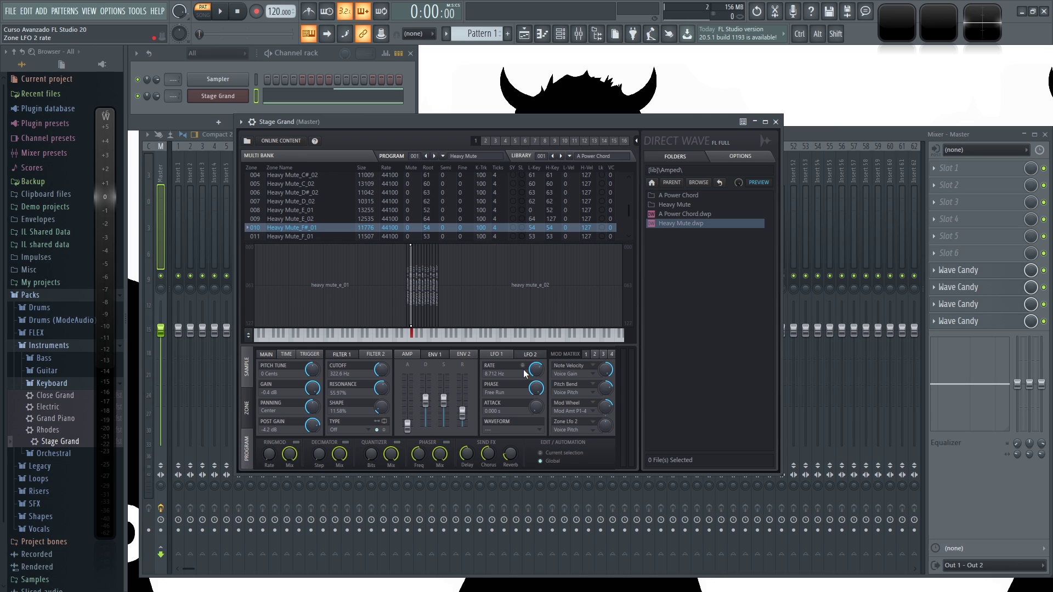
Set the zone's LFO 2 to about 7.723 Hz rate, 279.9 phase and 0.087 s attack, and view its waveforms, keeping Sine.
left_click_drag(537, 376, 535, 407)
left_click(538, 429)
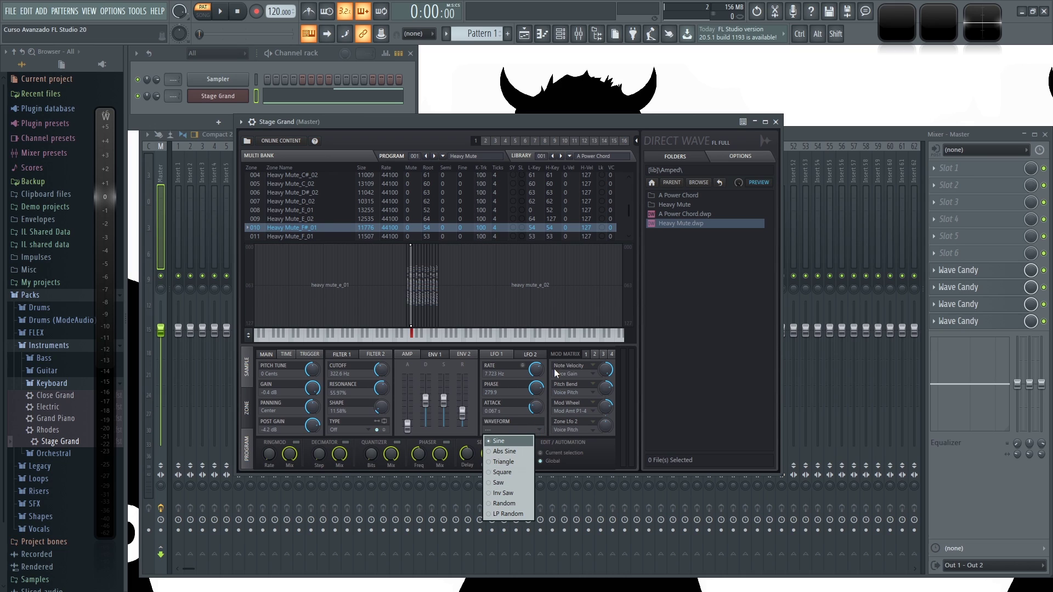
left_click(617, 383)
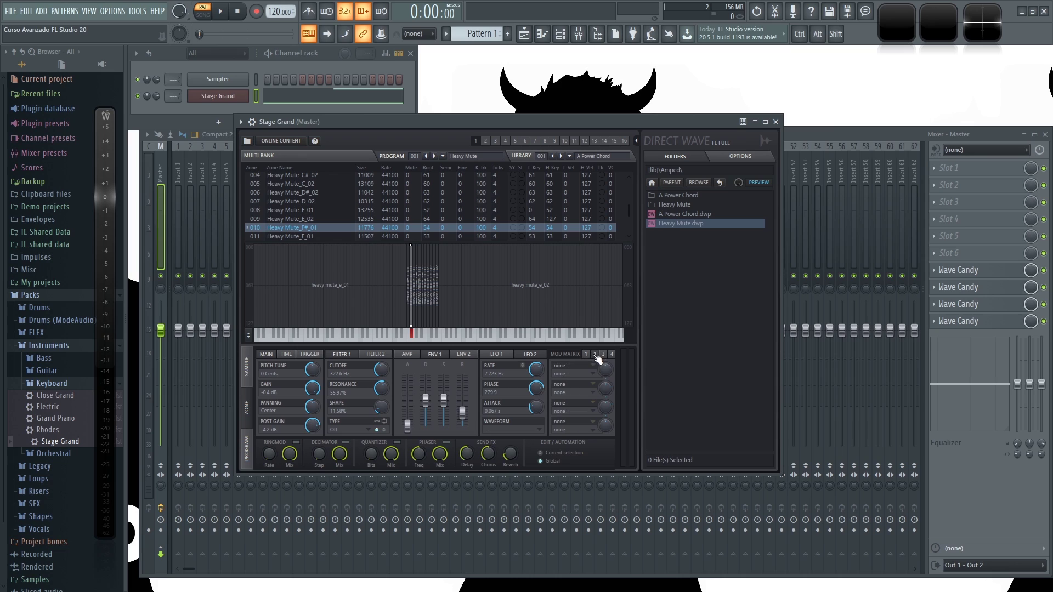
Route Zone Lfo 1 to Reducer Mix in the first slot of an empty mod matrix page, try its amount, and return to page 1.
left_click(611, 354)
left_click(588, 367)
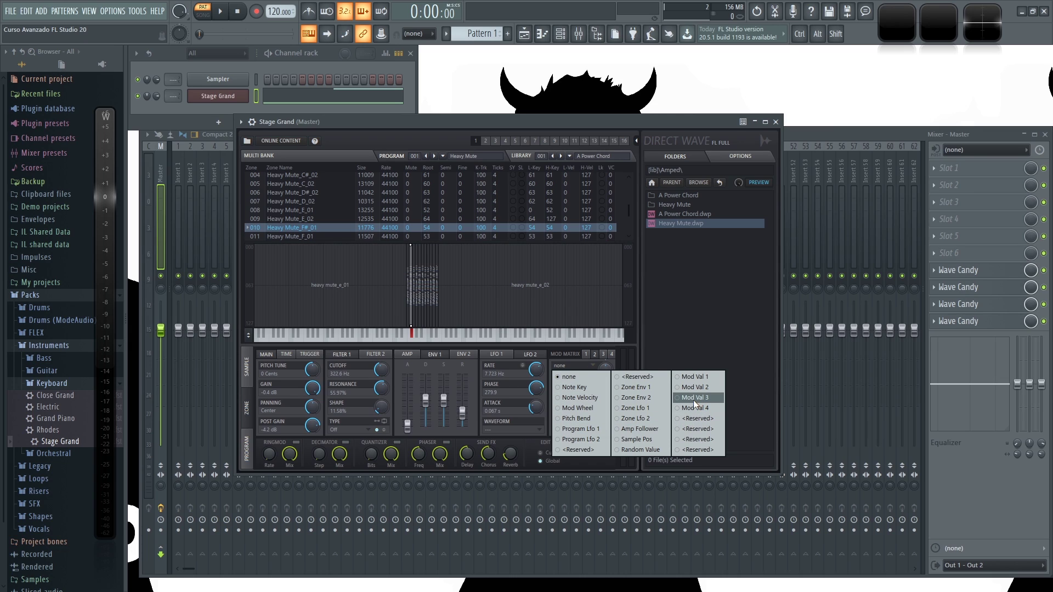
left_click(640, 409)
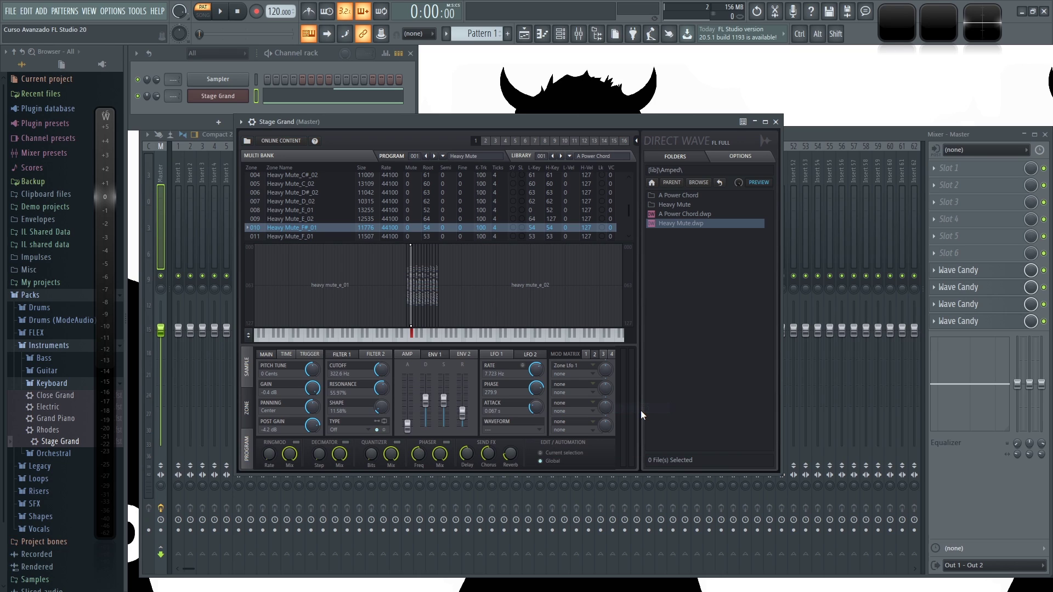
left_click(592, 375)
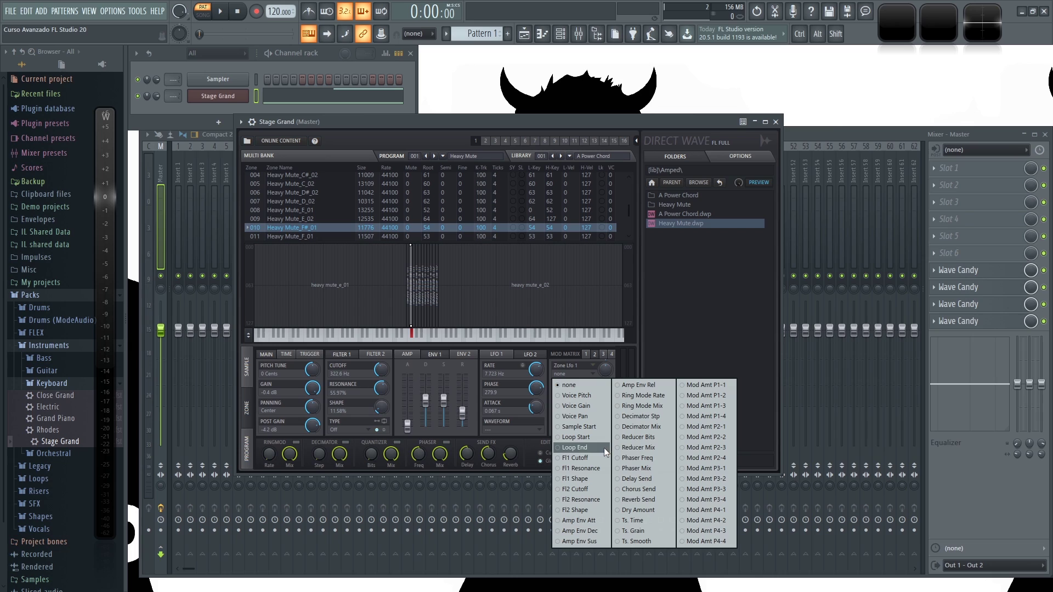
left_click(639, 447)
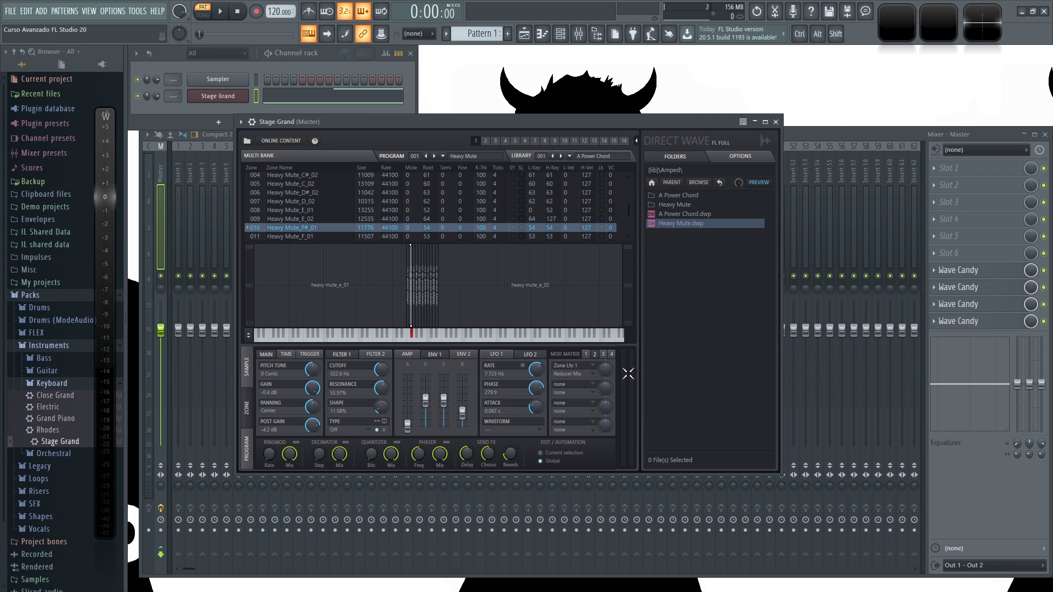
left_click_drag(606, 374, 606, 372)
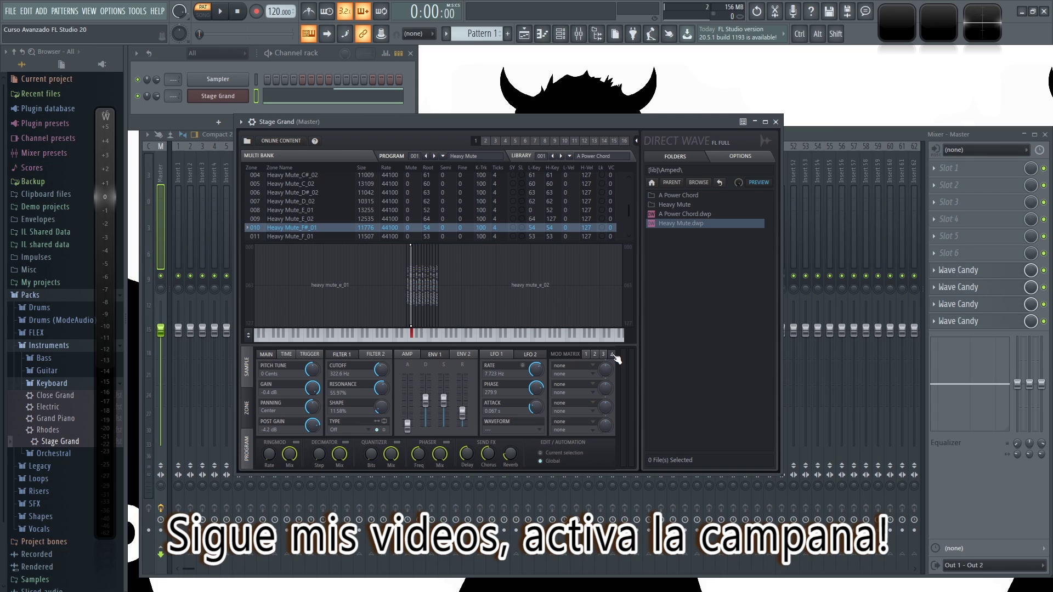
left_click(593, 354)
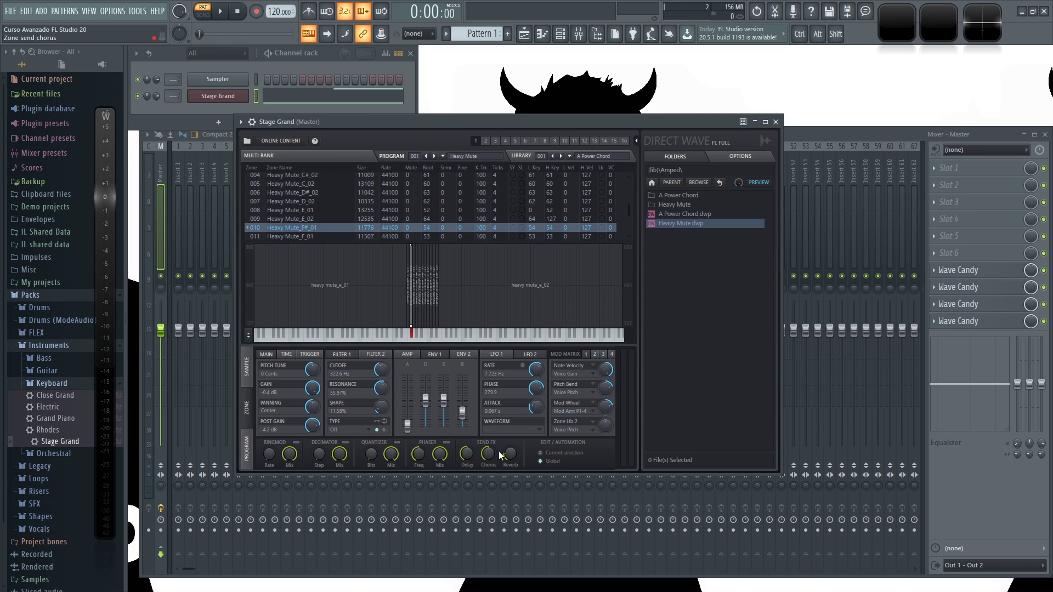
Try the zone's ring modulator with a changed rate and switch it off, and try the decimator with a changed step.
left_click(296, 442)
left_click_drag(269, 453, 289, 461)
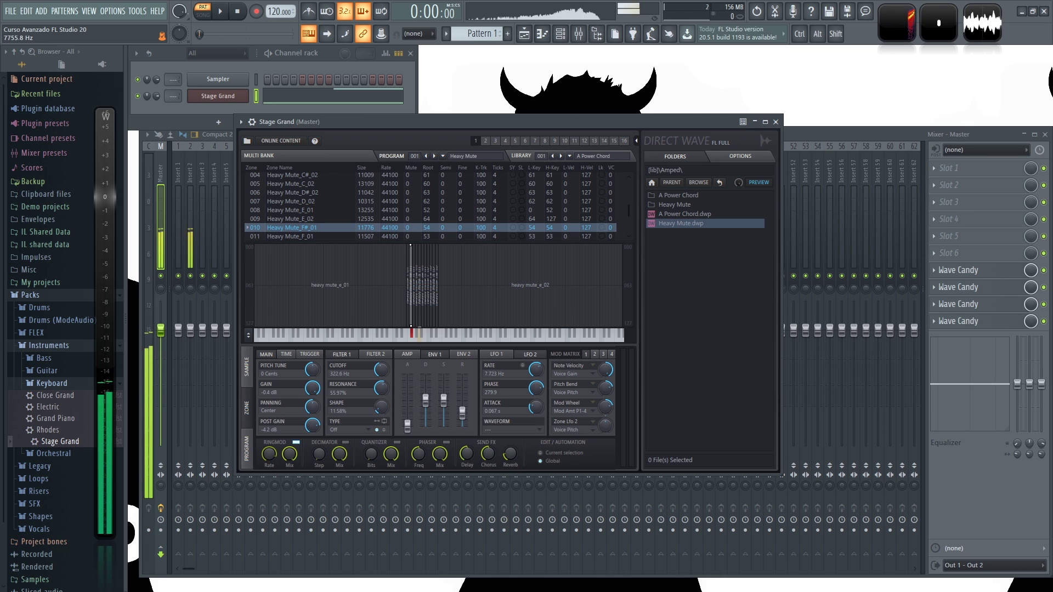
left_click(296, 442)
left_click(346, 442)
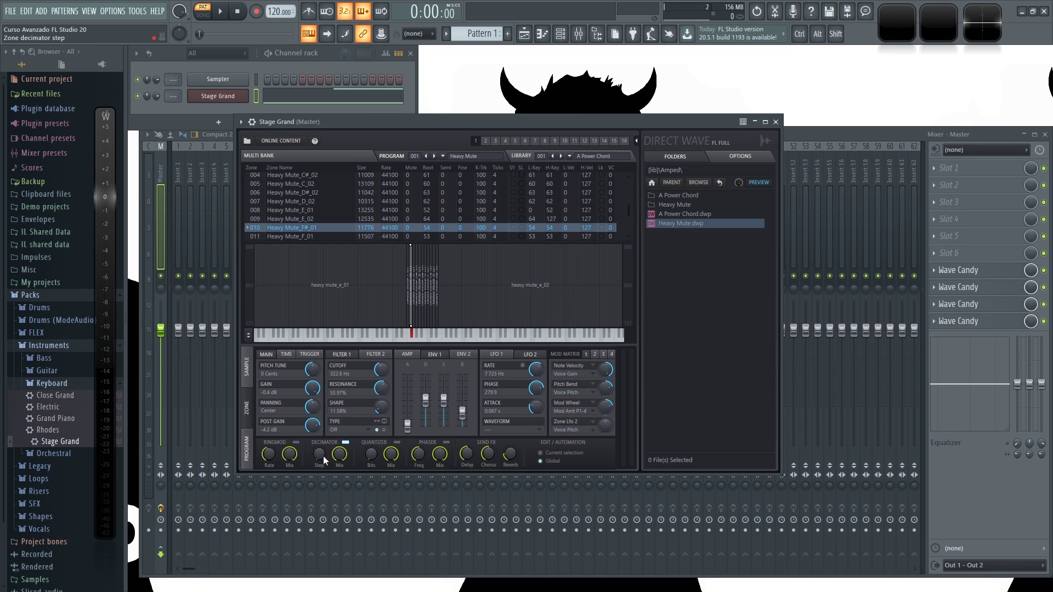
mouse_move(321, 455)
left_mouse_down()
mouse_move(320, 445)
mouse_move(321, 459)
left_mouse_up()
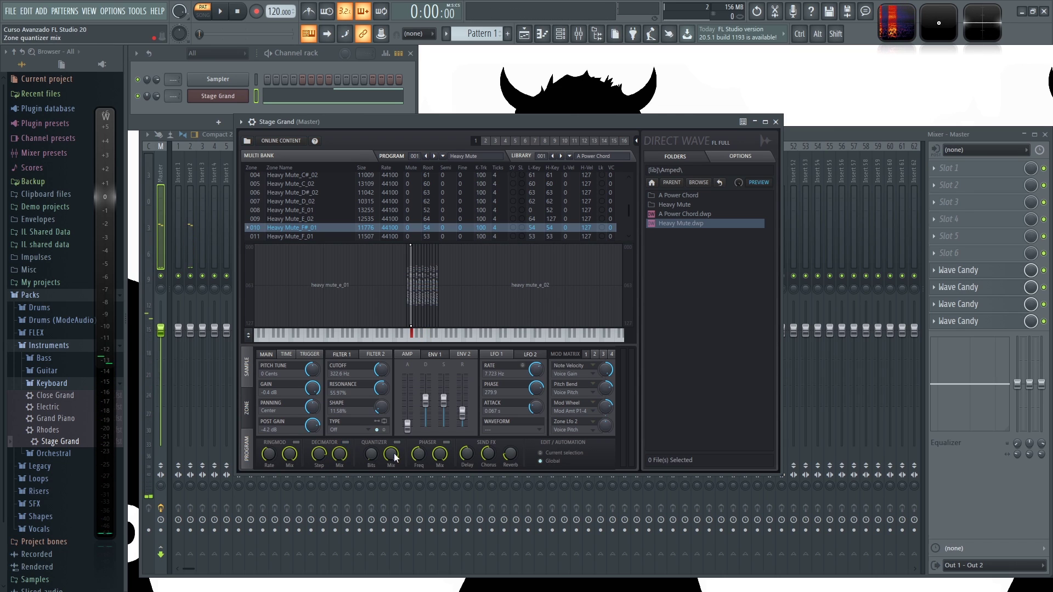
Try the zone's quantizer with changed bits and its phaser with a changed frequency, switching each effect back off.
mouse_move(395, 457)
left_mouse_down()
mouse_move(394, 443)
mouse_move(387, 459)
left_mouse_up()
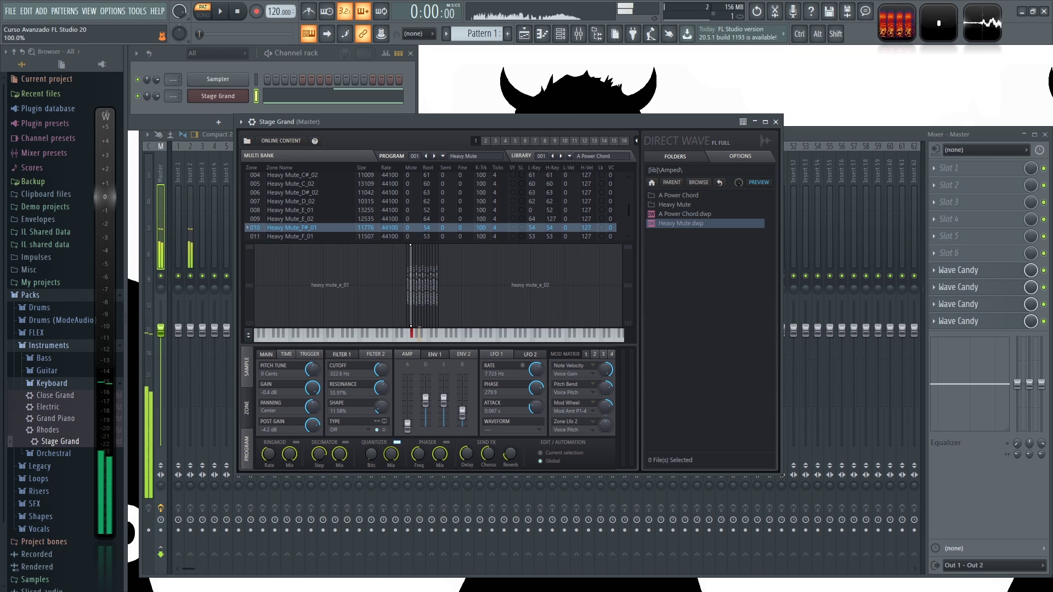
left_click_drag(426, 419, 426, 419)
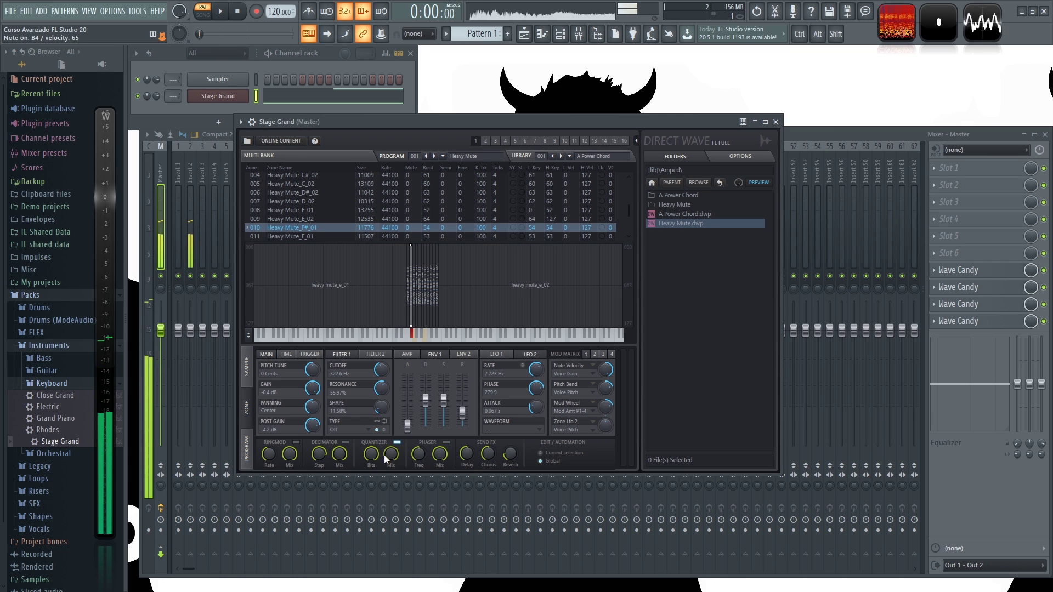
left_click(397, 442)
left_click(446, 442)
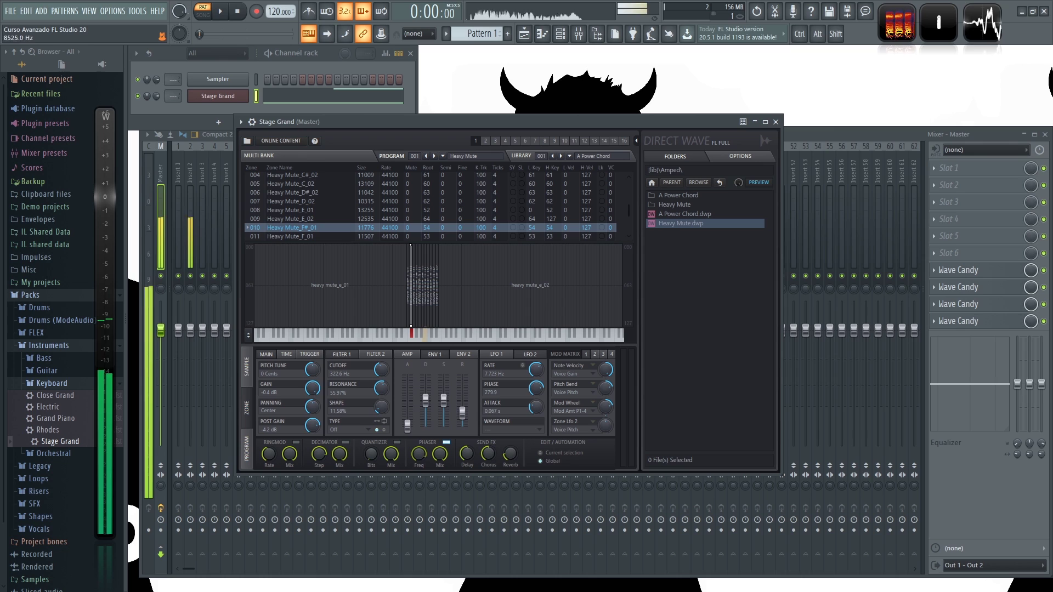
left_click_drag(417, 459, 418, 455)
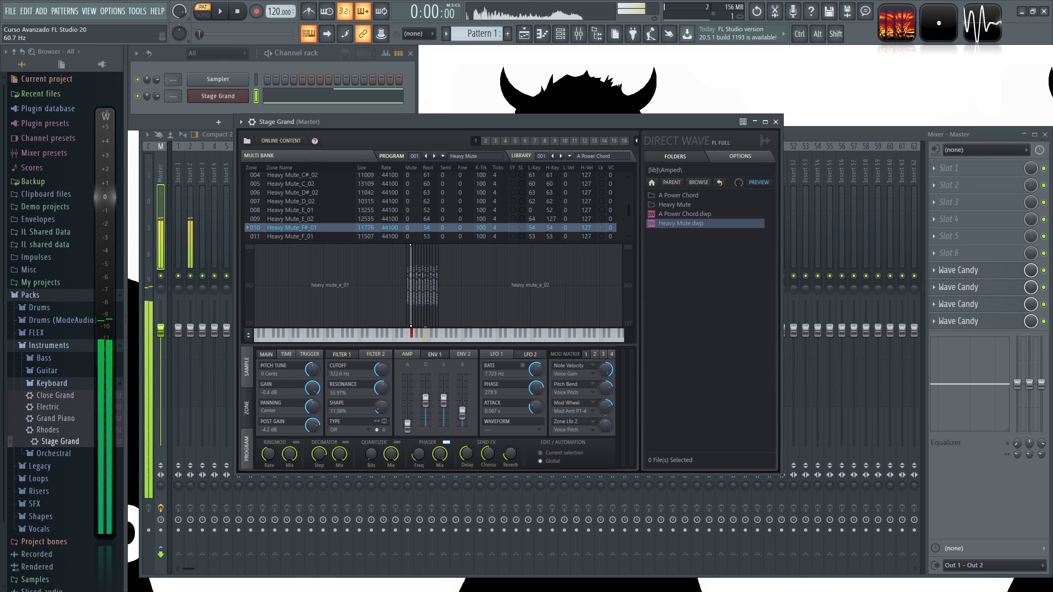
left_click(446, 442)
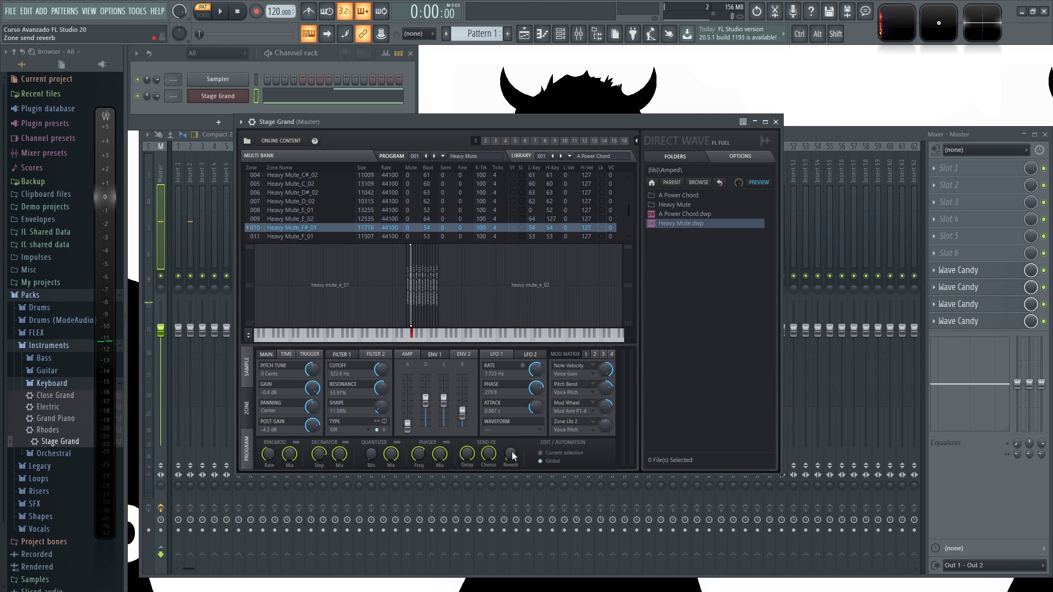
In the program settings, try the Legato play mode and set the play mode to Mono.
left_click(247, 450)
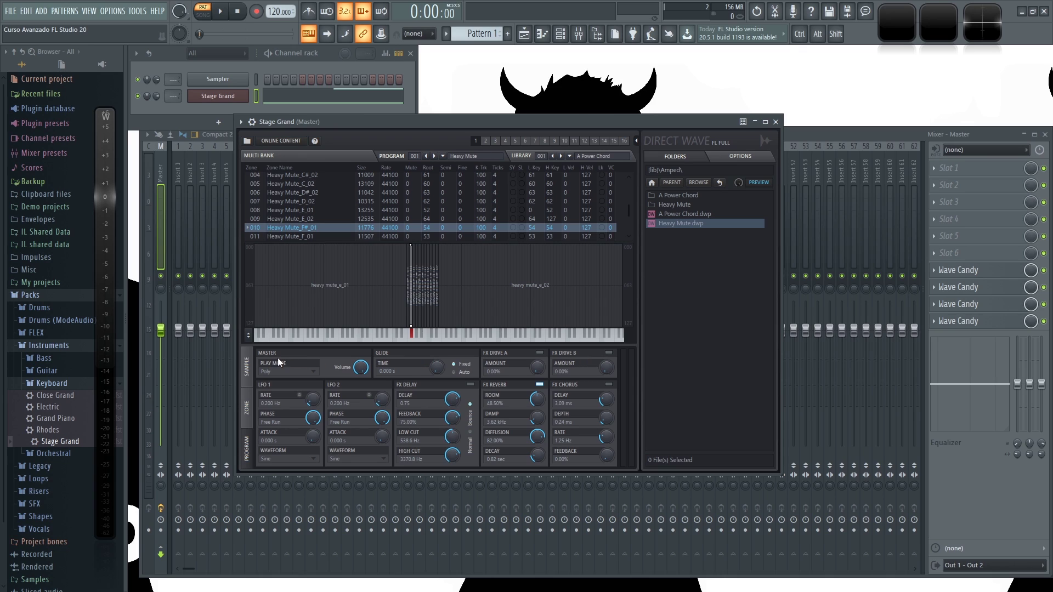
left_click(316, 374)
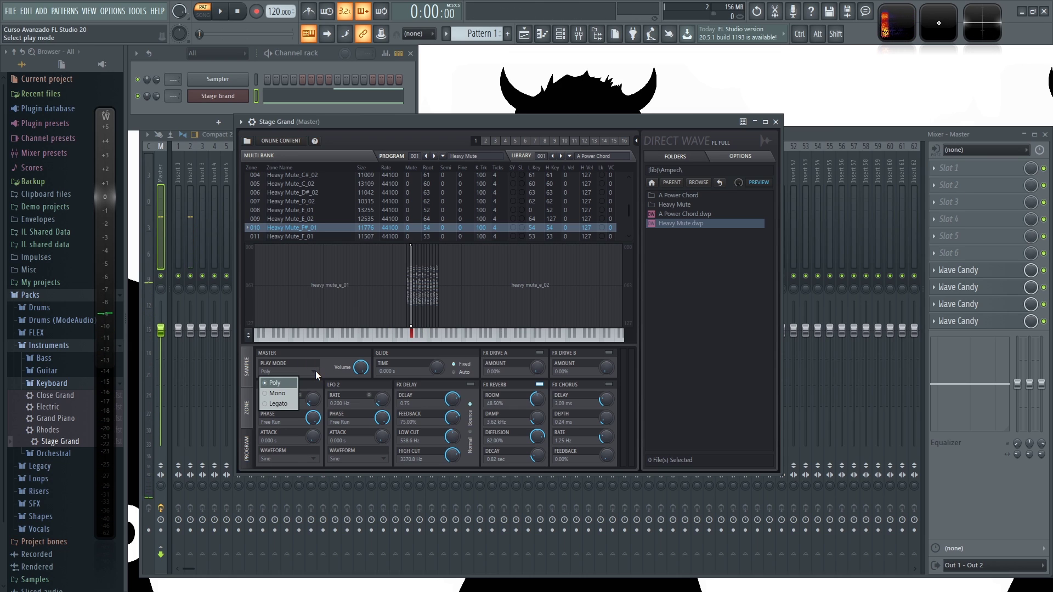
left_click(285, 394)
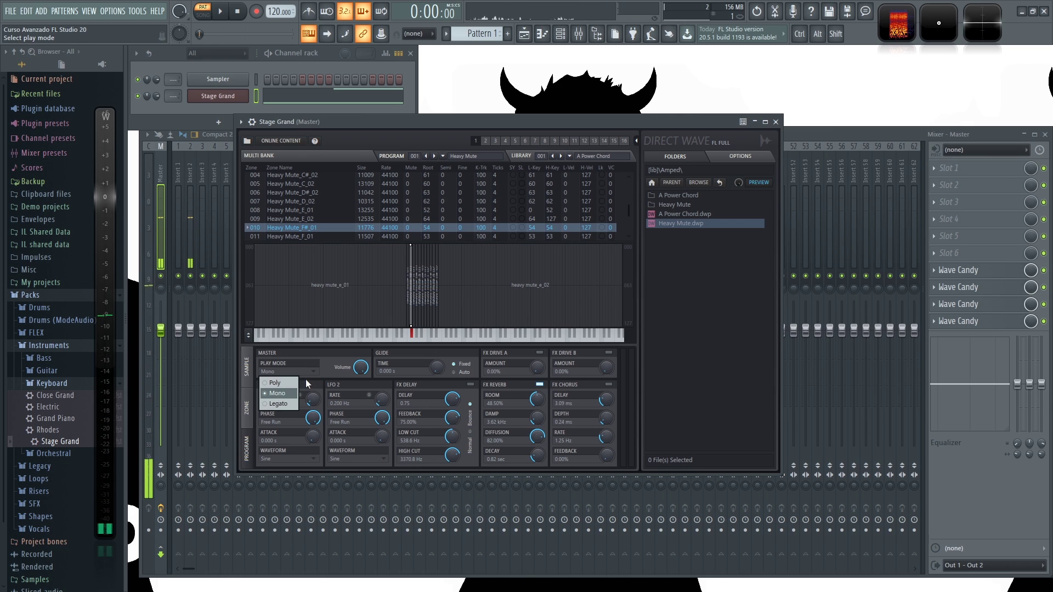
left_click(280, 404)
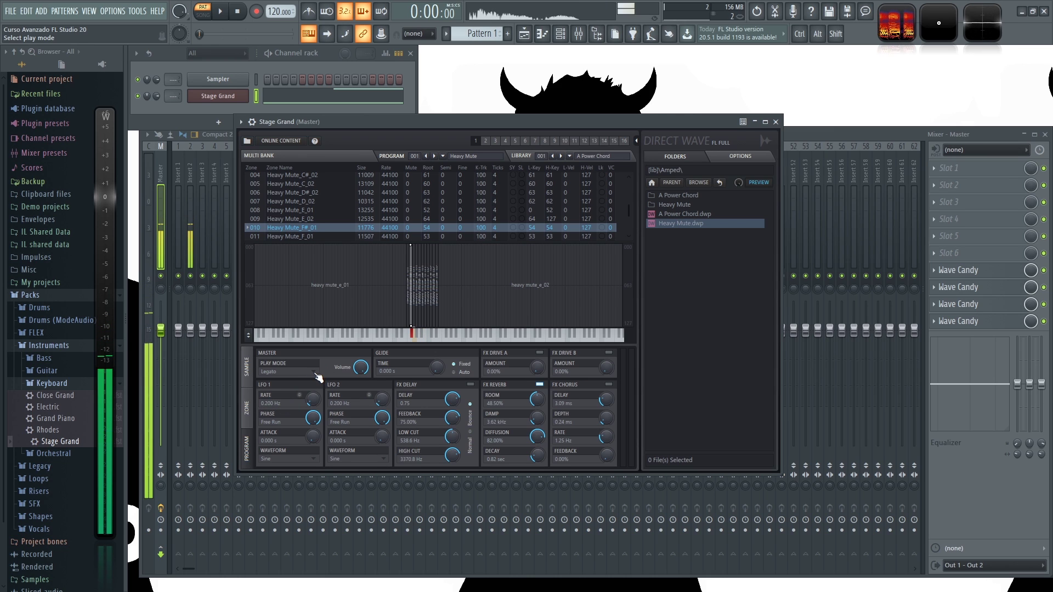
left_click(315, 372)
left_click(285, 393)
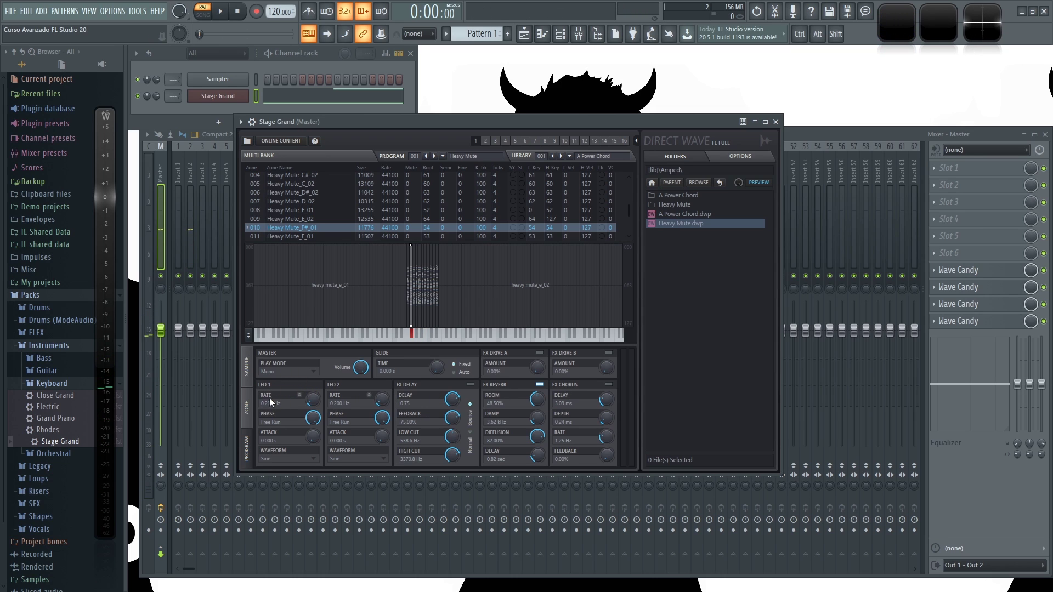
Enable the program's FX Delay, adjust the zone's delay send to try it, and switch FX Delay back off.
left_click(247, 408)
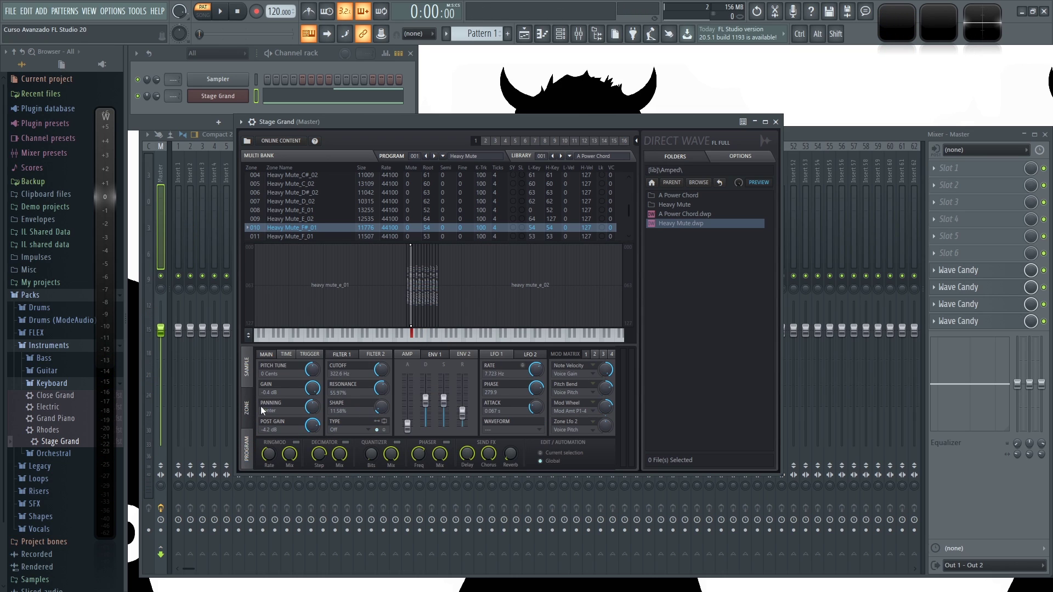
left_click(248, 451)
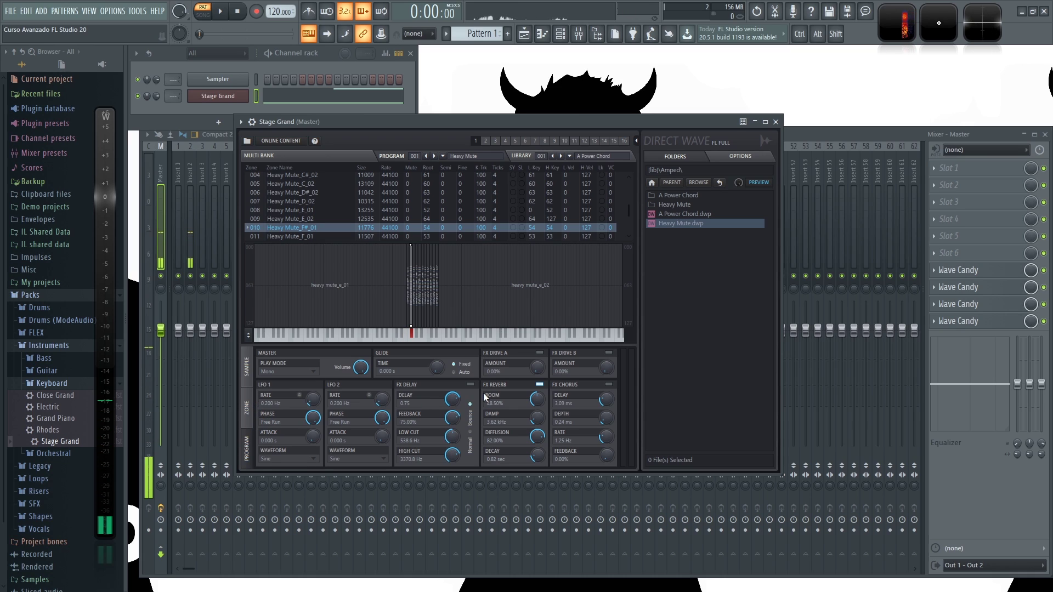
left_click(470, 385)
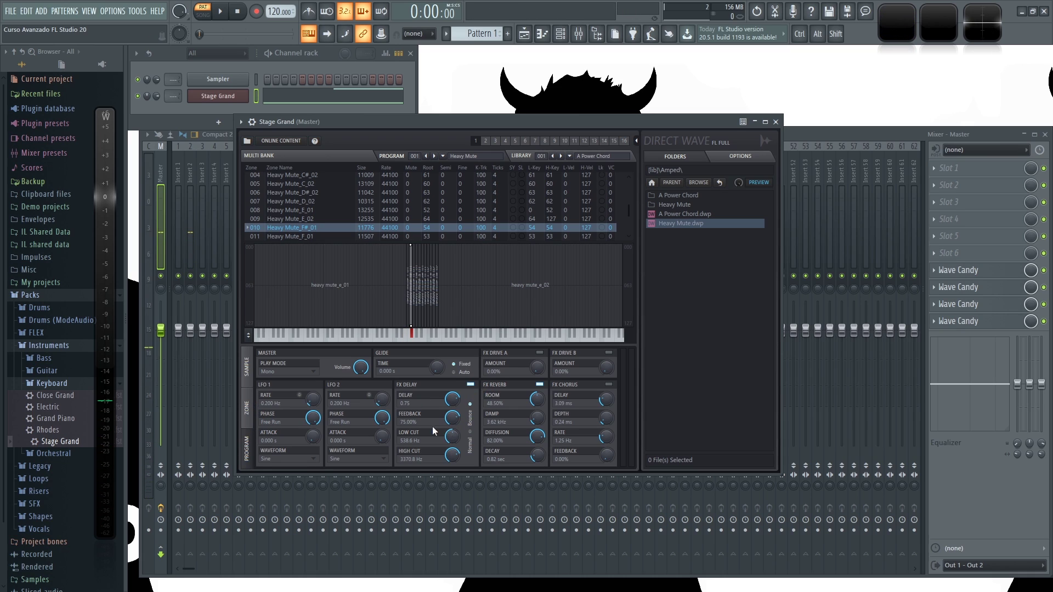
left_click(253, 415)
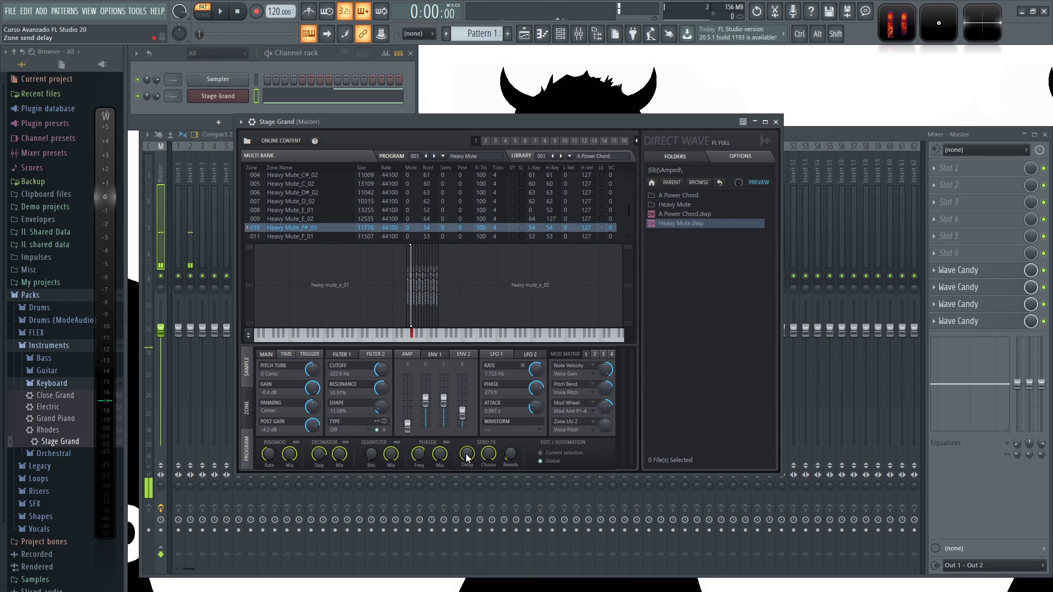
left_click_drag(471, 455, 469, 453)
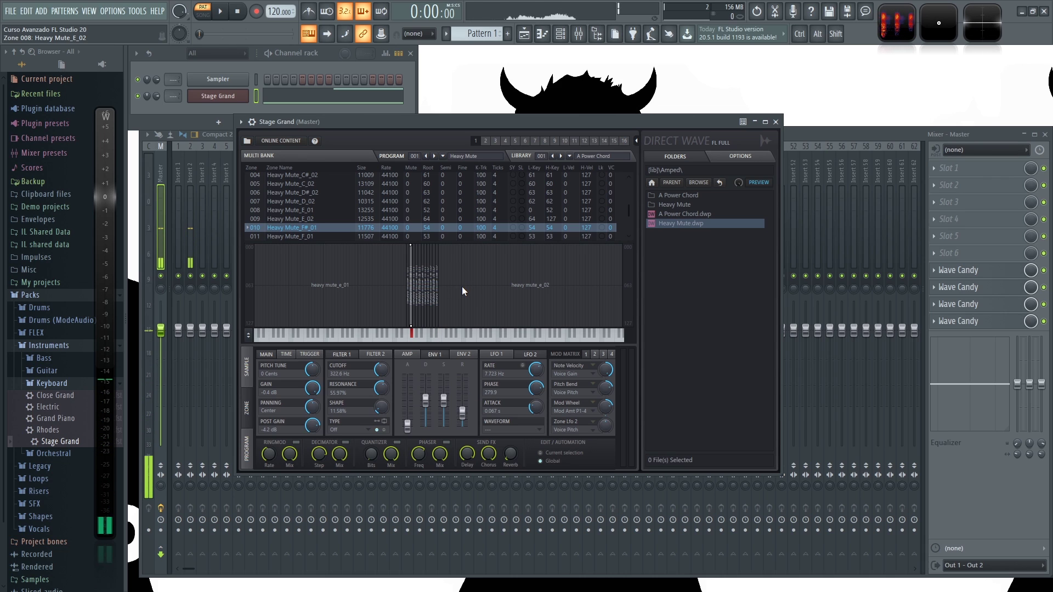
left_click(248, 450)
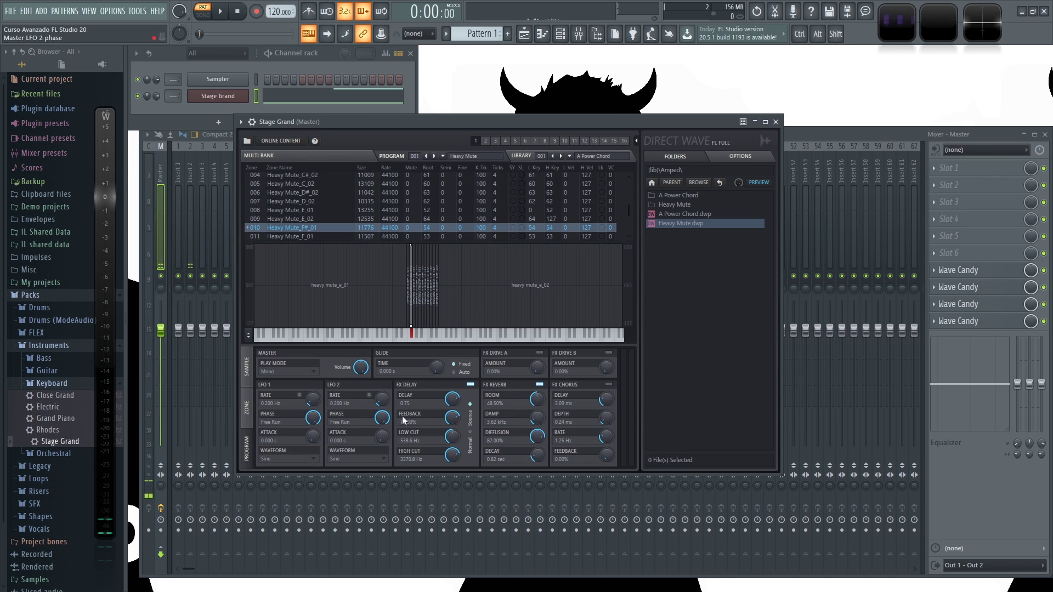
left_click(470, 384)
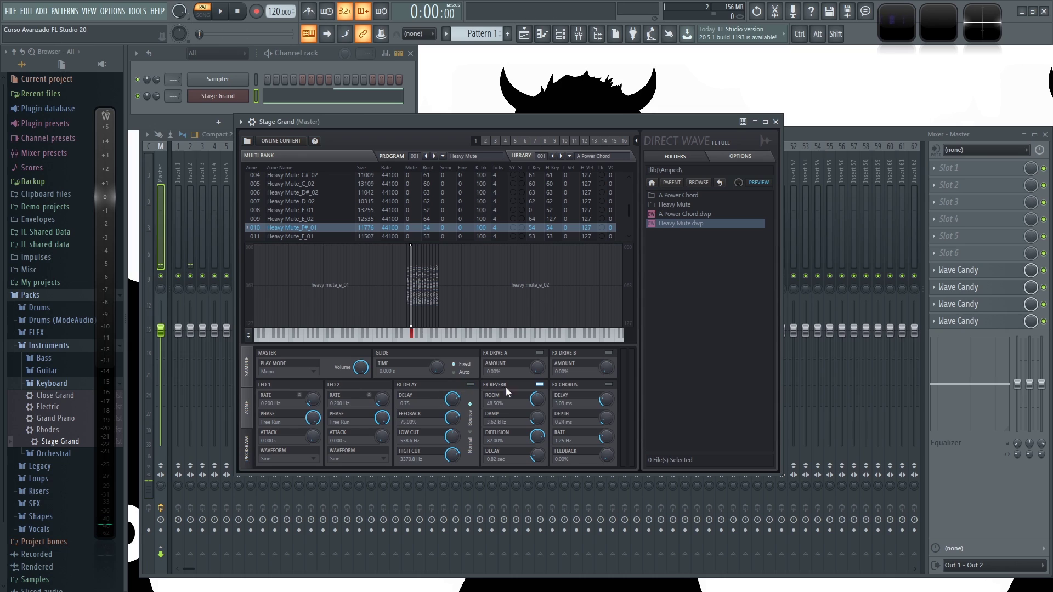
Enable the program's FX Chorus and set its depth to 6.47 ms, checking the zone's effect sends in between.
left_click(609, 384)
left_click(609, 385)
left_click(246, 408)
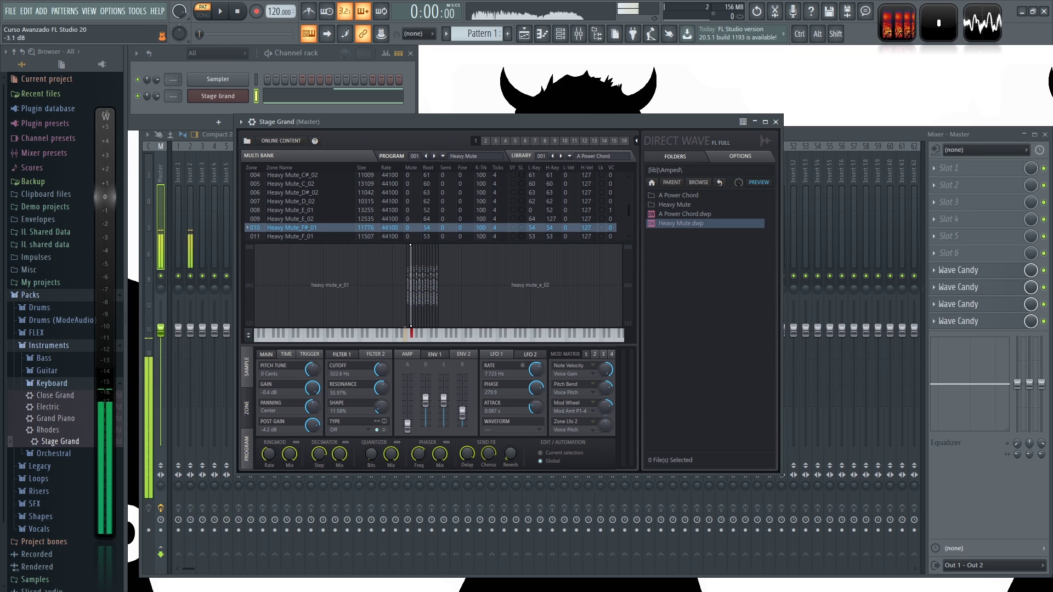
left_click(248, 446)
left_click(608, 385)
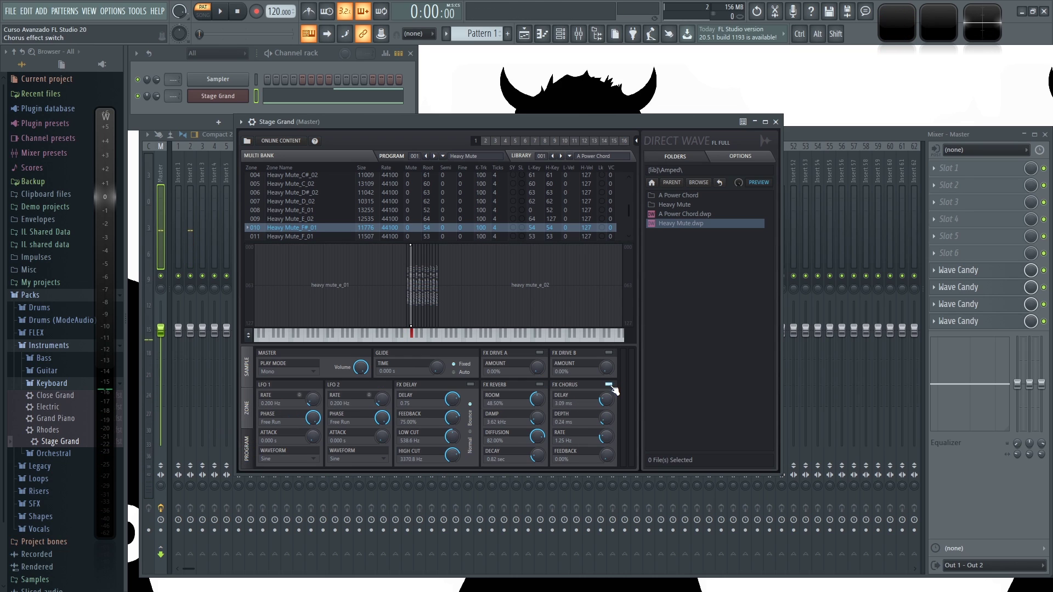
mouse_move(607, 418)
left_mouse_down()
mouse_move(608, 386)
mouse_move(605, 423)
left_mouse_up()
Reposition the instrument window slightly and examine the zone's settings and the sample's waveform.
left_click_drag(498, 124, 485, 133)
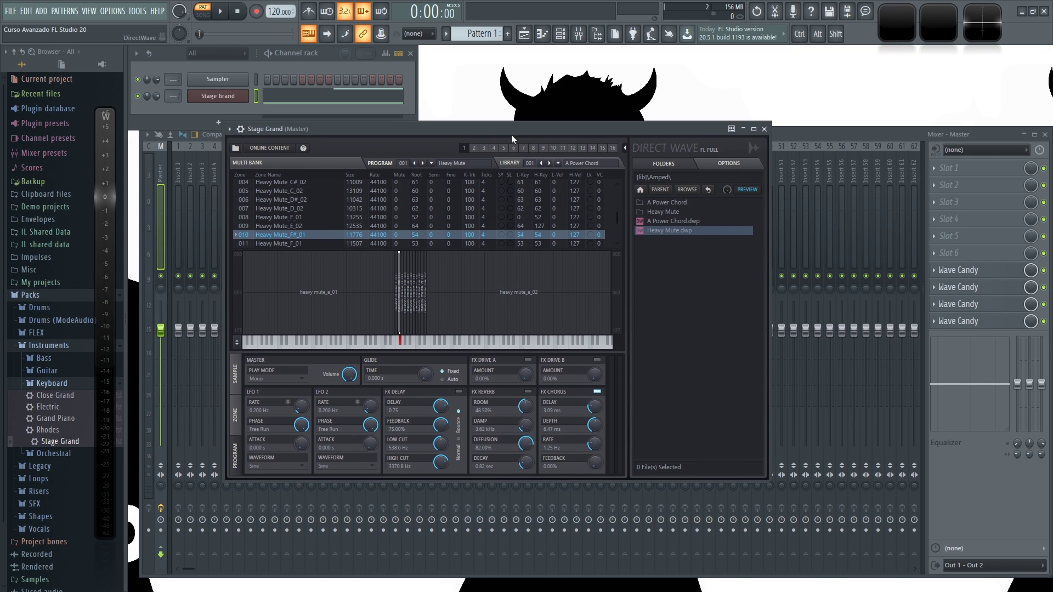
left_click(239, 418)
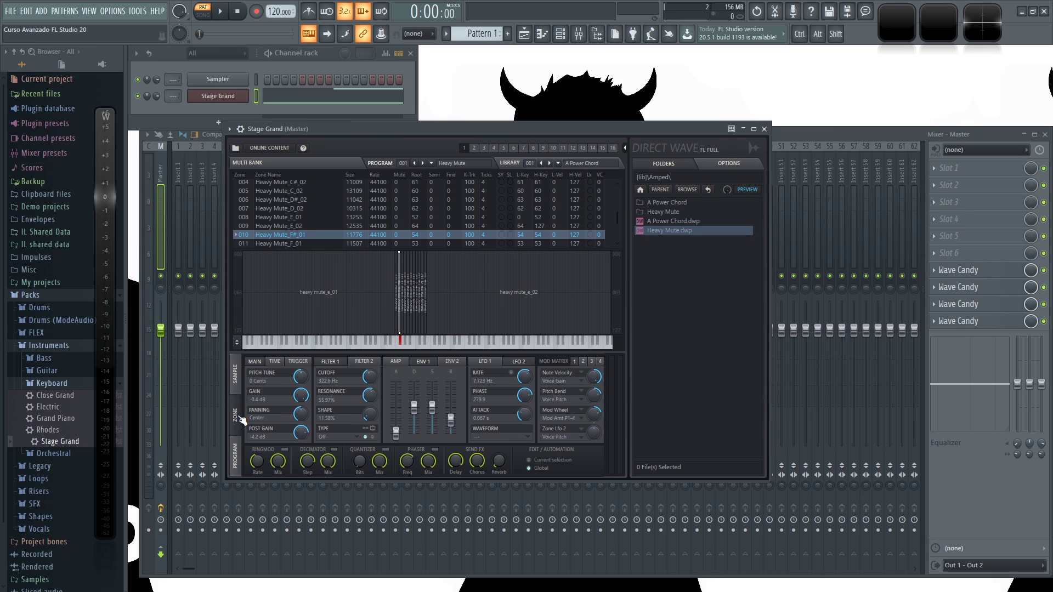
left_click(237, 374)
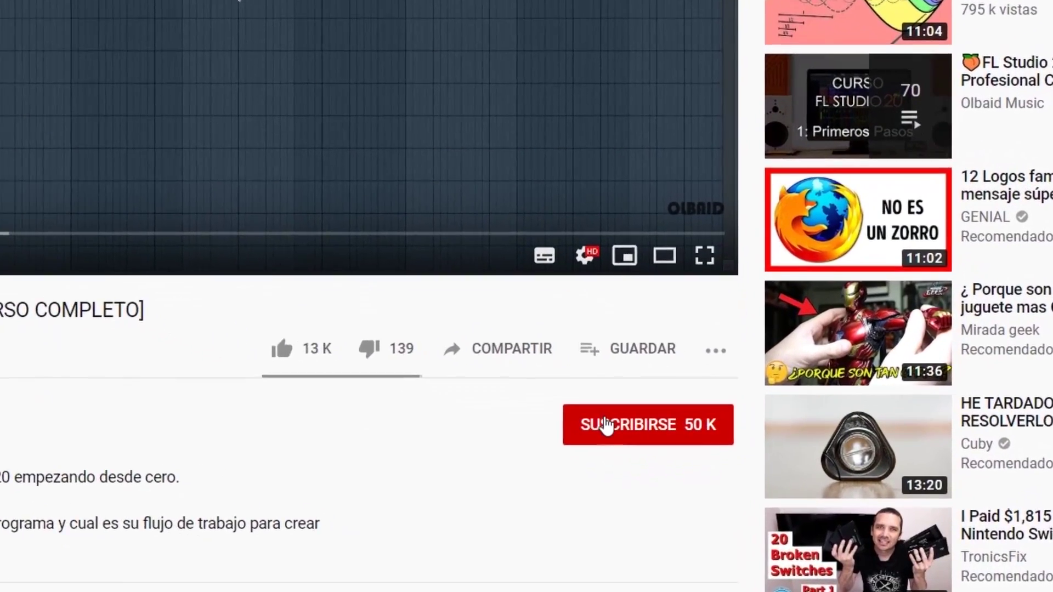
left_click(641, 454)
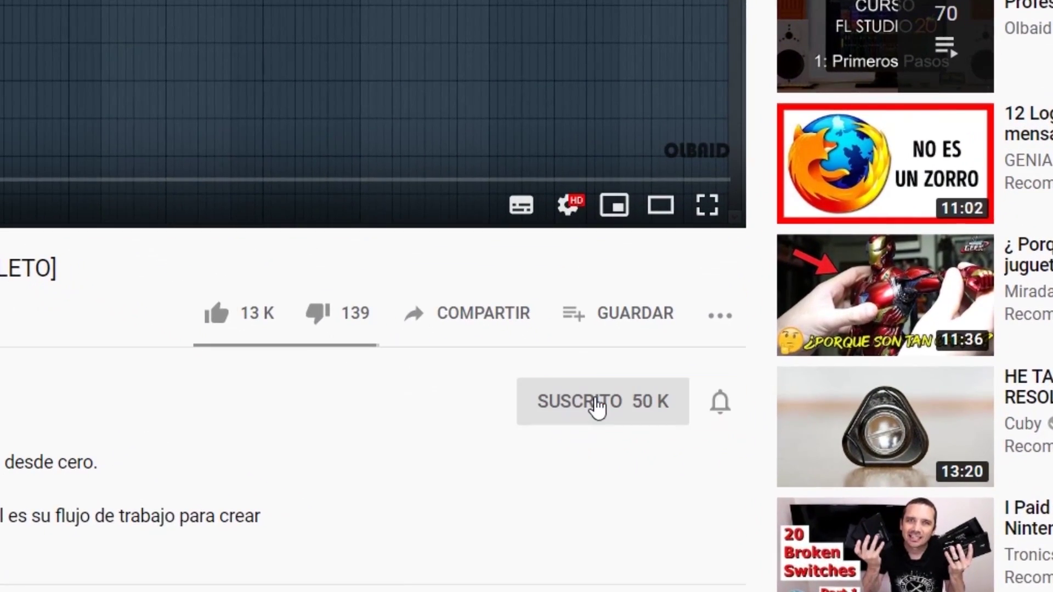
left_click(718, 404)
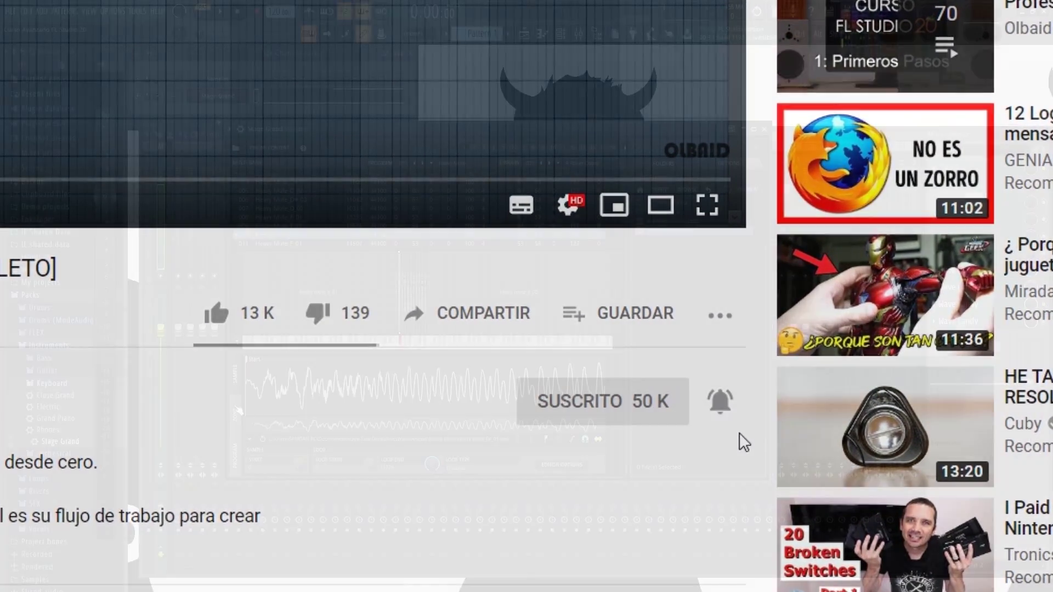